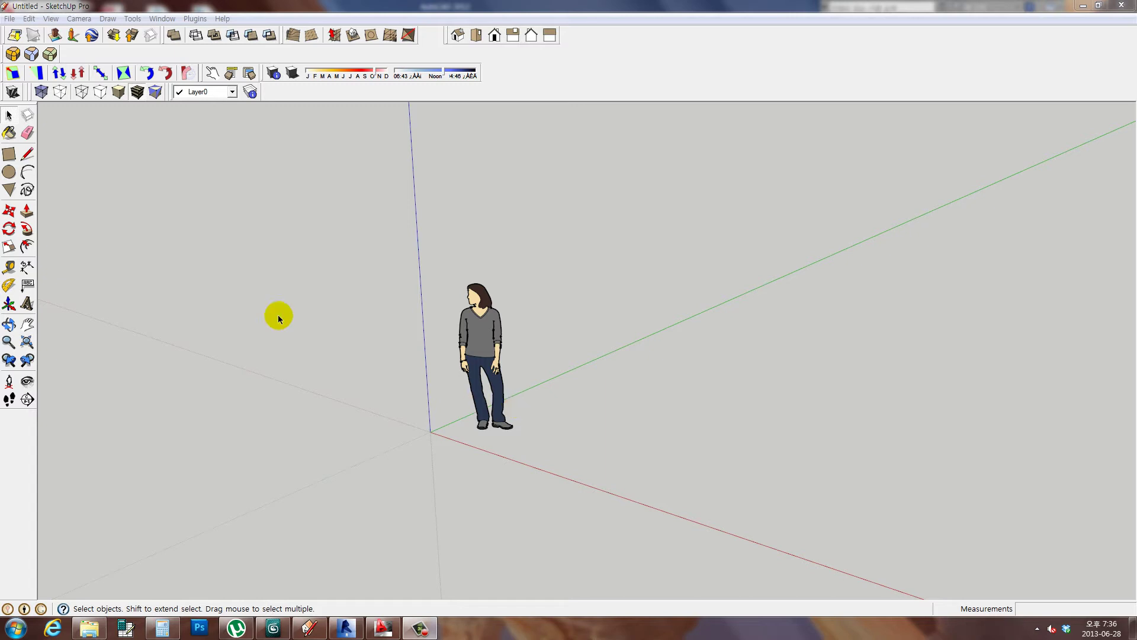
- Find the True Soccer Ball in the 3D Warehouse components and load it into the model
{"action": "left_click", "coordinate": [162, 19]}
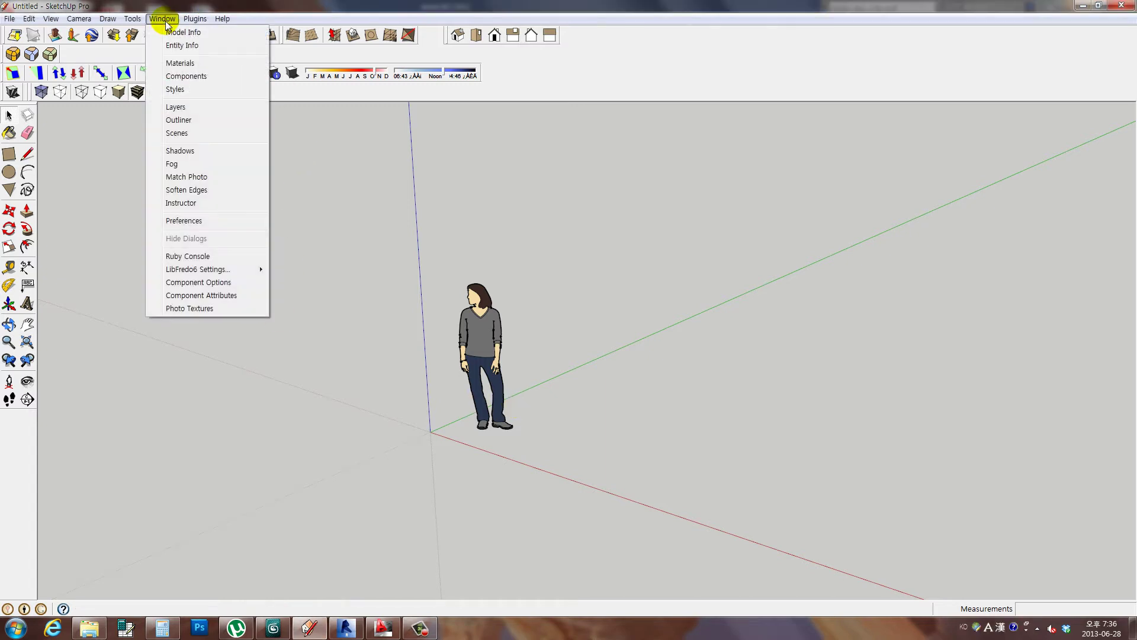
{"action": "left_click", "coordinate": [186, 75]}
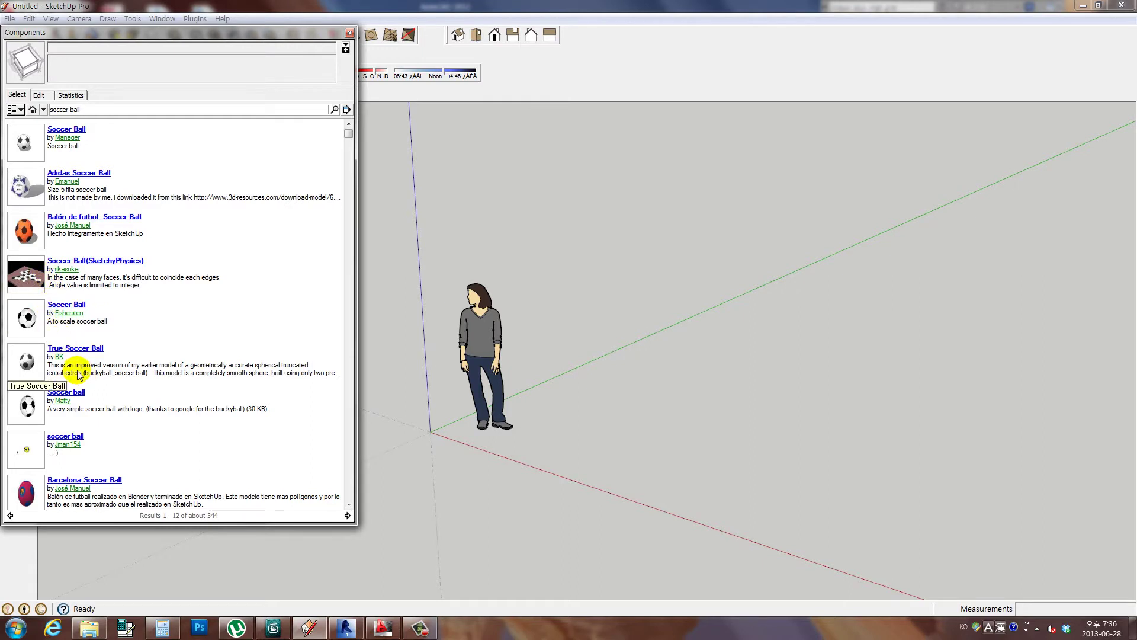
{"action": "left_click", "coordinate": [75, 349]}
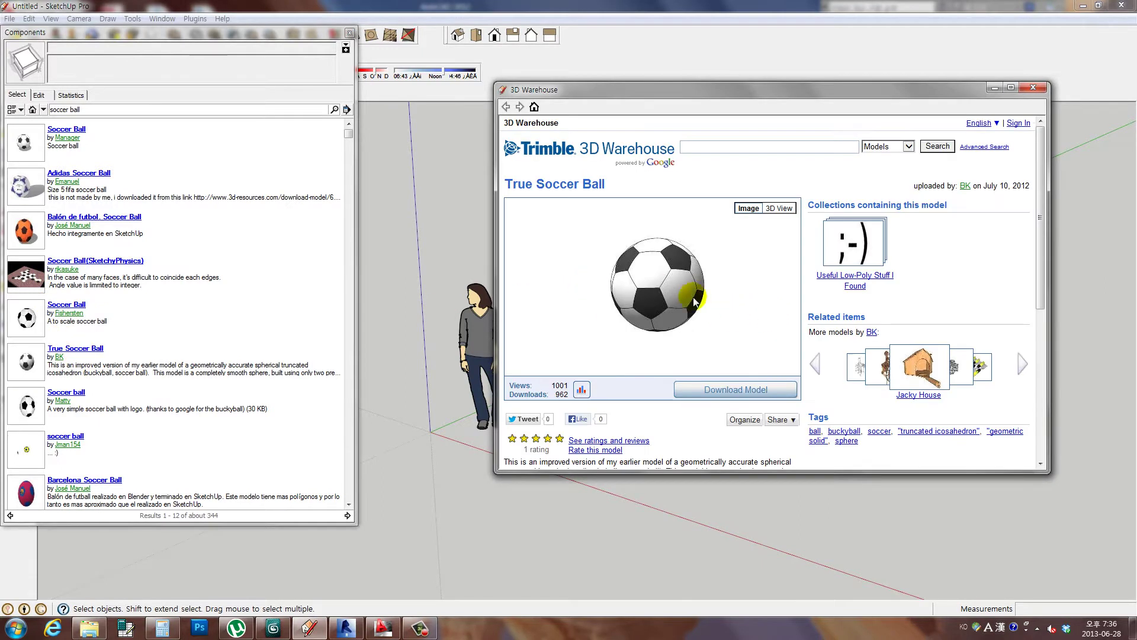
{"action": "left_click", "coordinate": [724, 391]}
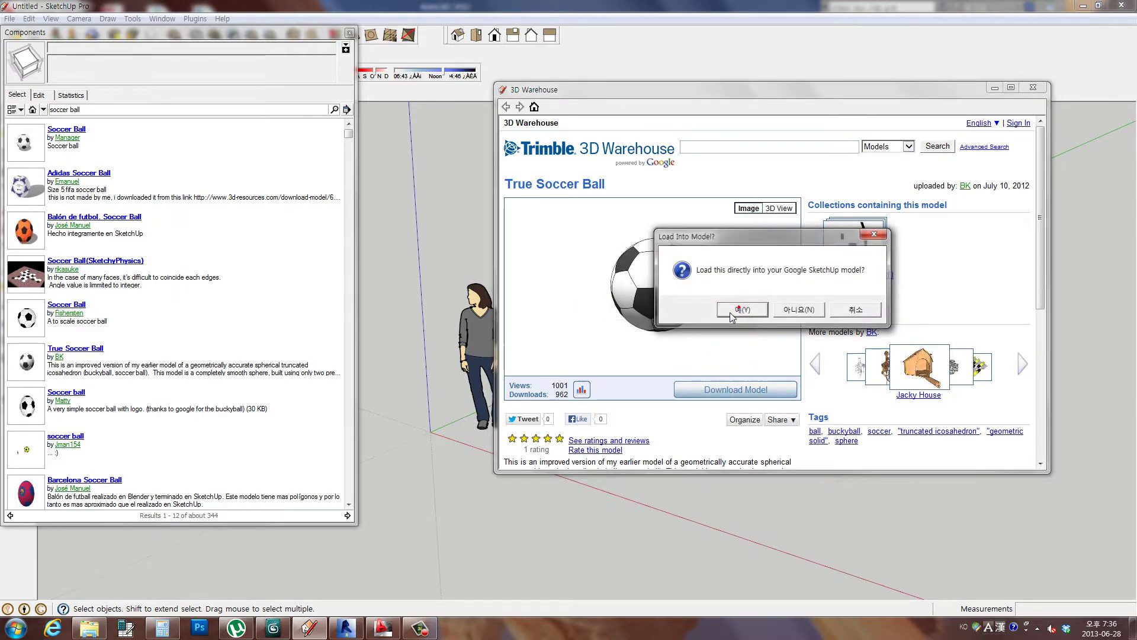
{"action": "left_click", "coordinate": [745, 305]}
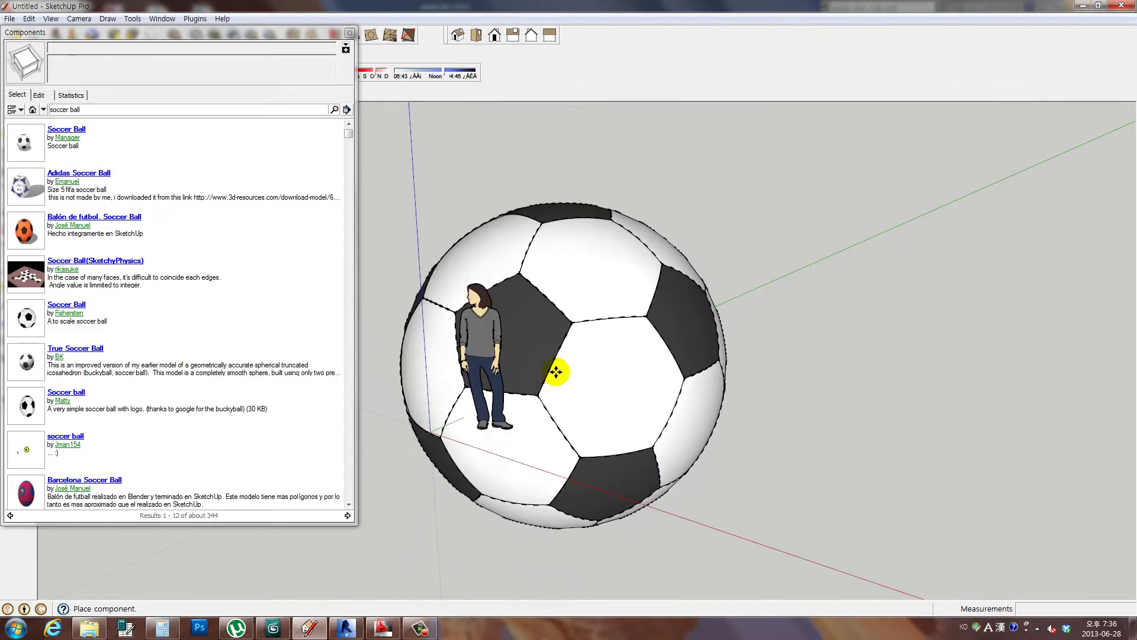
- Place the soccer ball in the scene and erase the standing person figure
{"action": "left_click", "coordinate": [595, 361]}
{"action": "key", "text": "space"}
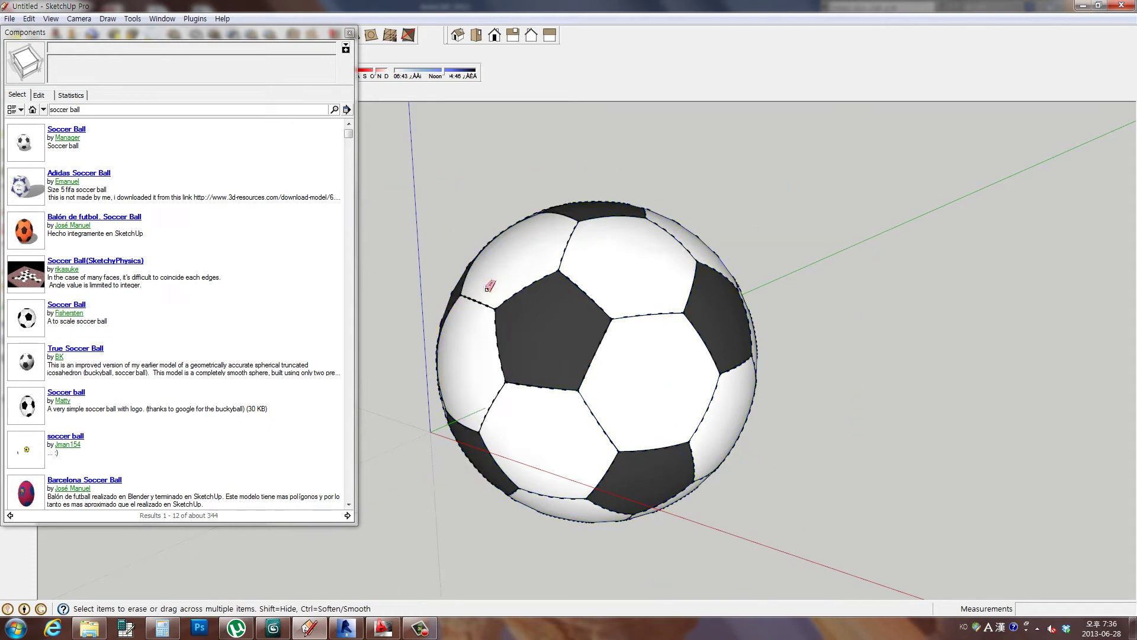
{"action": "middle_click_drag", "start_coordinate": [521, 381], "coordinate": [498, 520]}
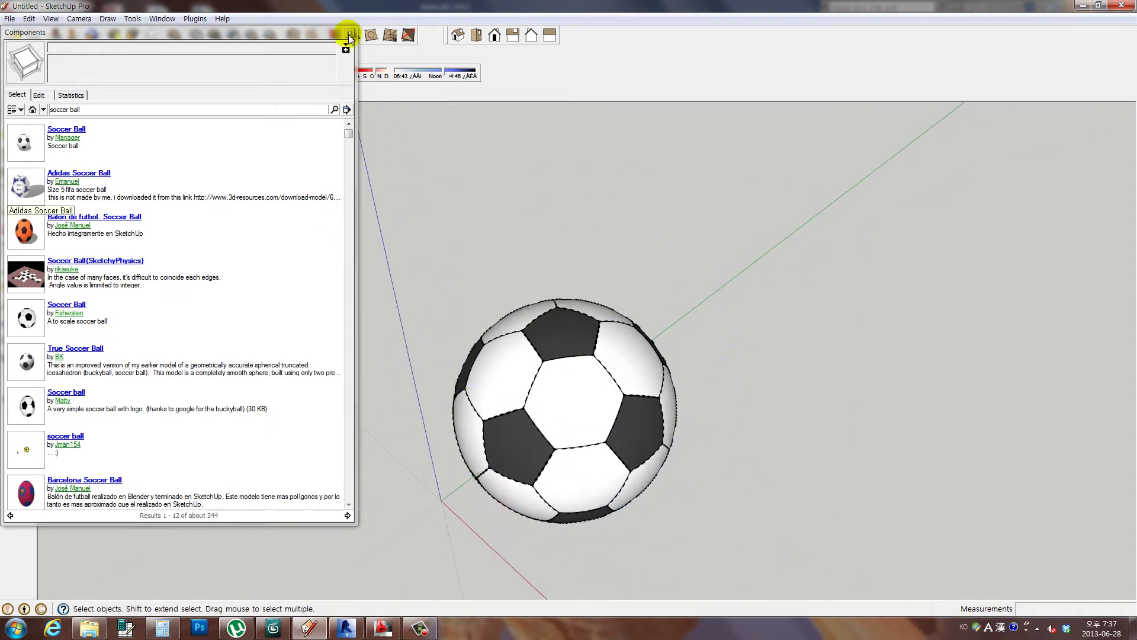
{"action": "left_click", "coordinate": [349, 33]}
- Move the soccer ball onto the origin with the Move tool
{"action": "left_click", "coordinate": [563, 381]}
{"action": "middle_click_drag", "start_coordinate": [568, 399], "coordinate": [539, 435]}
{"action": "scroll", "coordinate": [539, 435], "scroll_direction": "up", "scroll_amount": 2}
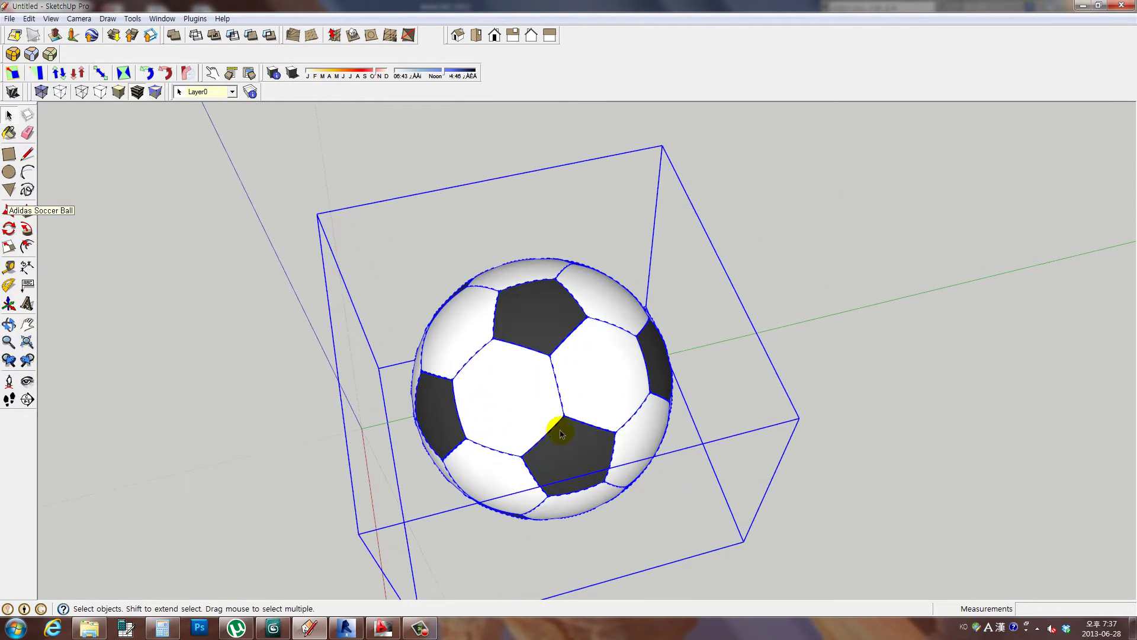
{"action": "key", "text": "m"}
{"action": "left_click", "coordinate": [865, 482]}
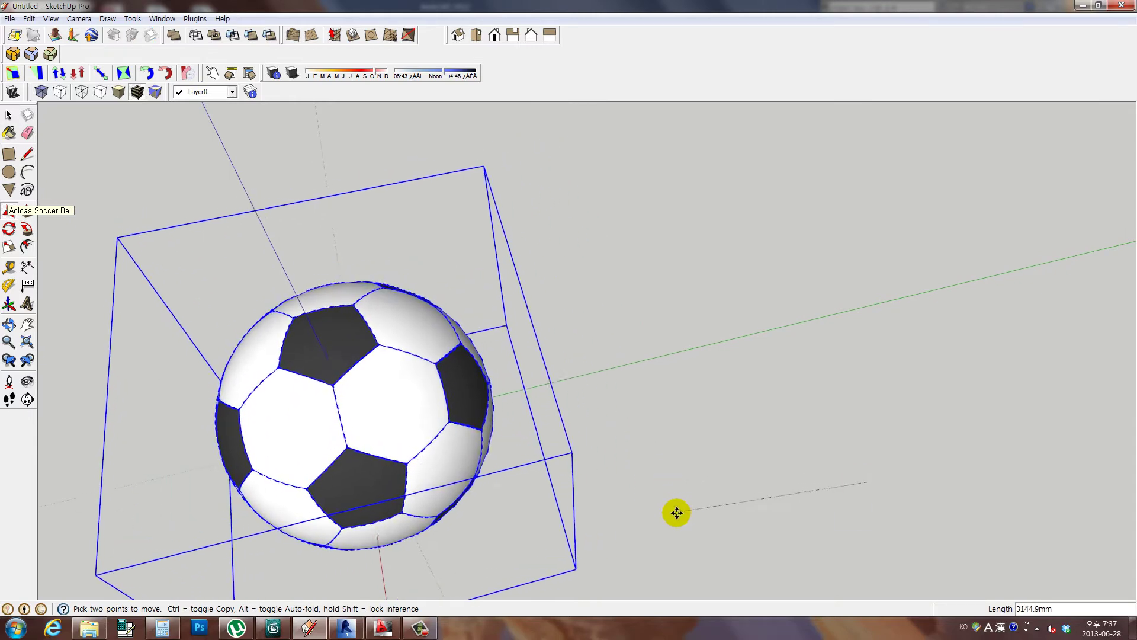
{"action": "mouse_move", "coordinate": [598, 381]}
{"action": "middle_mouse_down"}
{"action": "mouse_move", "coordinate": [610, 483]}
{"action": "mouse_move", "coordinate": [571, 366]}
{"action": "middle_mouse_up"}
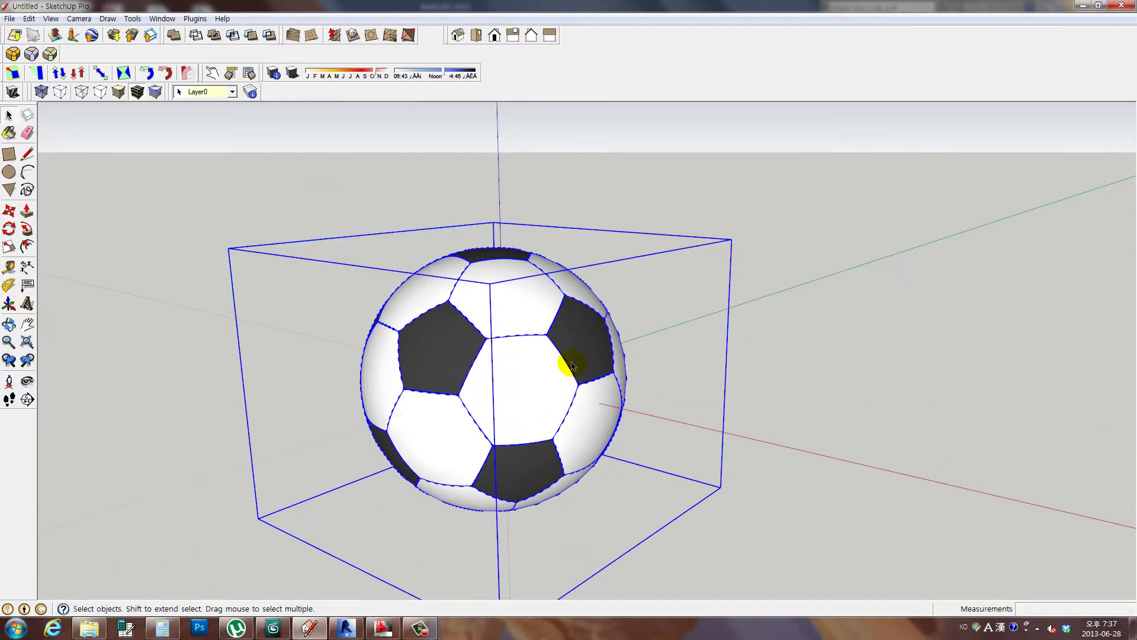
- Explode the soccer ball from its right-click menu, then reselect it
{"action": "right_click", "coordinate": [570, 343]}
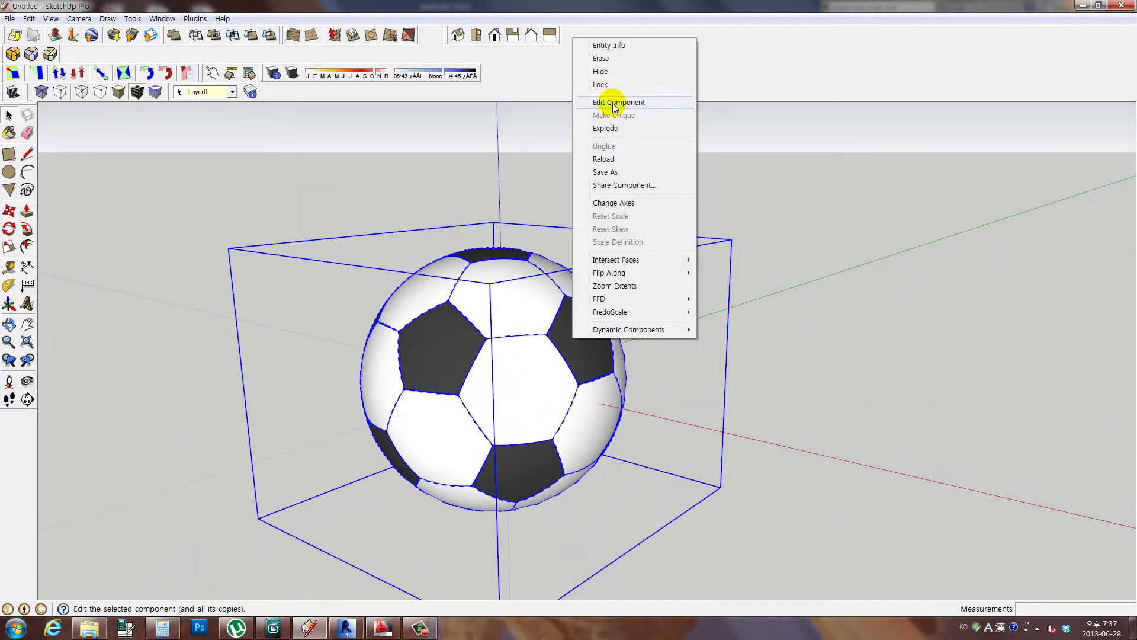
{"action": "left_click", "coordinate": [614, 130]}
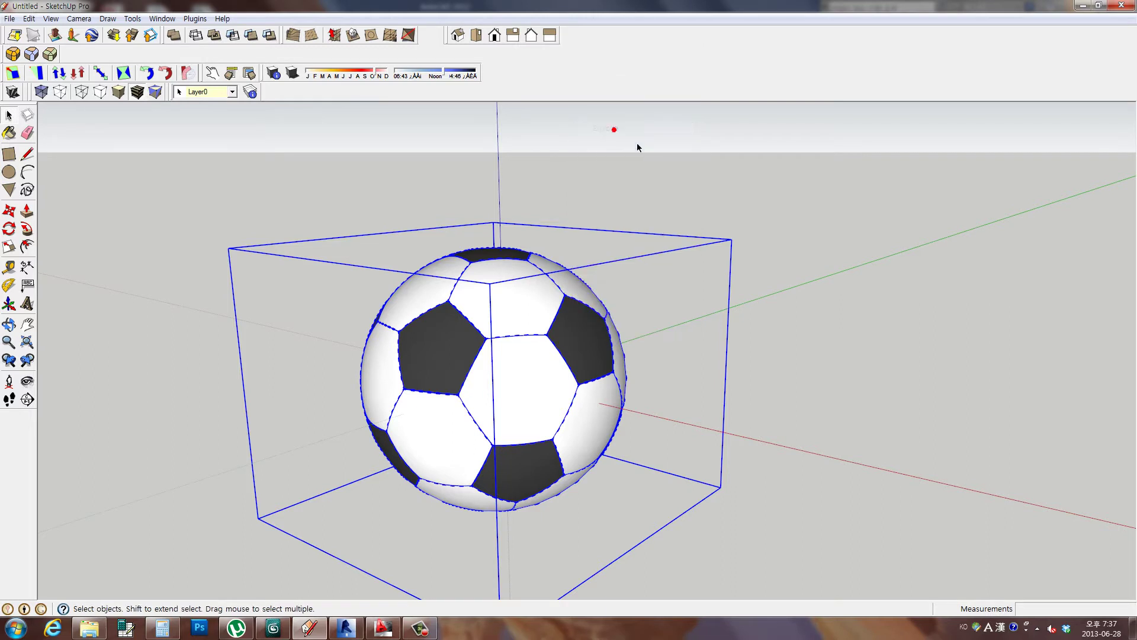
{"action": "left_click", "coordinate": [740, 225]}
{"action": "left_click", "coordinate": [586, 305]}
{"action": "right_click", "coordinate": [572, 329]}
- Explode the ball into pieces and check a black pentagon in Entity Info
{"action": "left_click", "coordinate": [610, 118]}
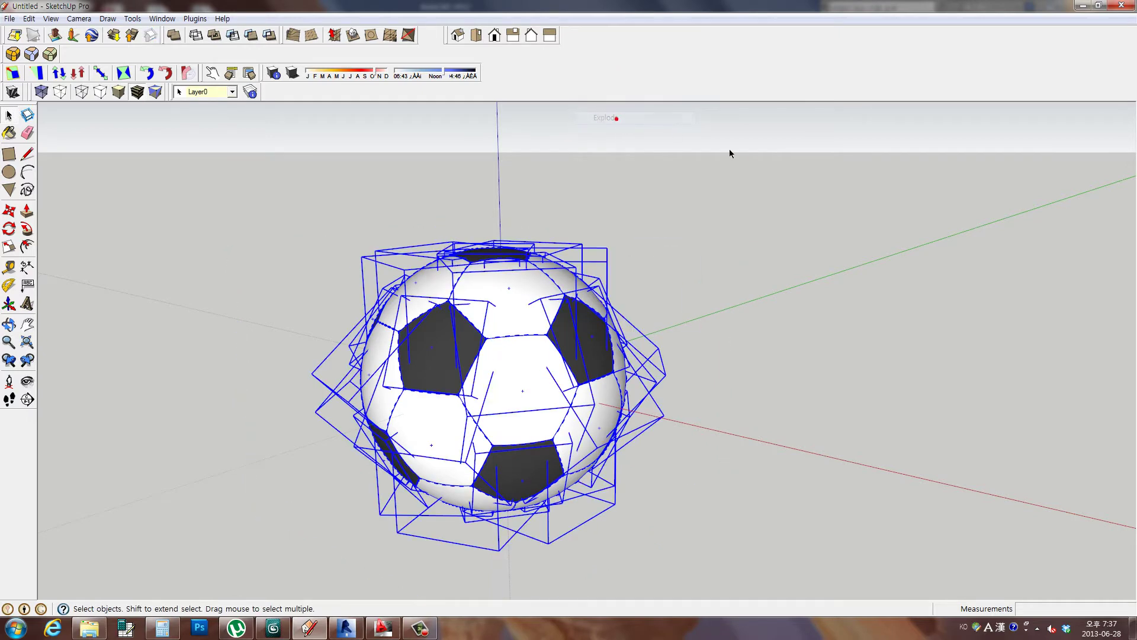
{"action": "left_click", "coordinate": [744, 202]}
{"action": "middle_click_drag", "start_coordinate": [691, 271], "coordinate": [538, 381]}
{"action": "left_click", "coordinate": [540, 382]}
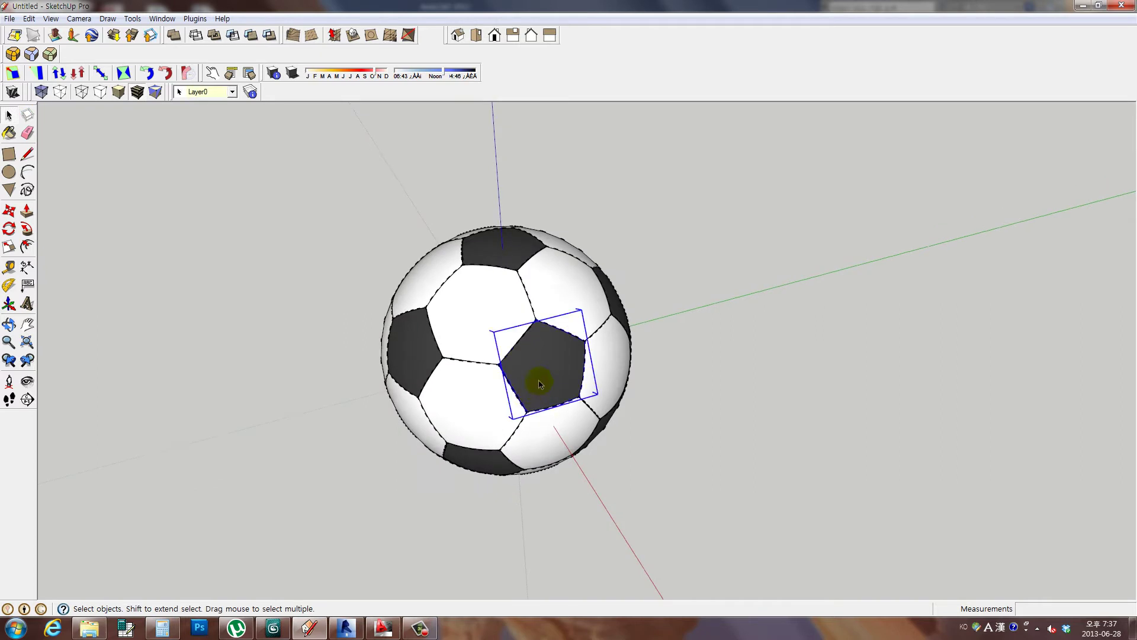
{"action": "right_click", "coordinate": [562, 371]}
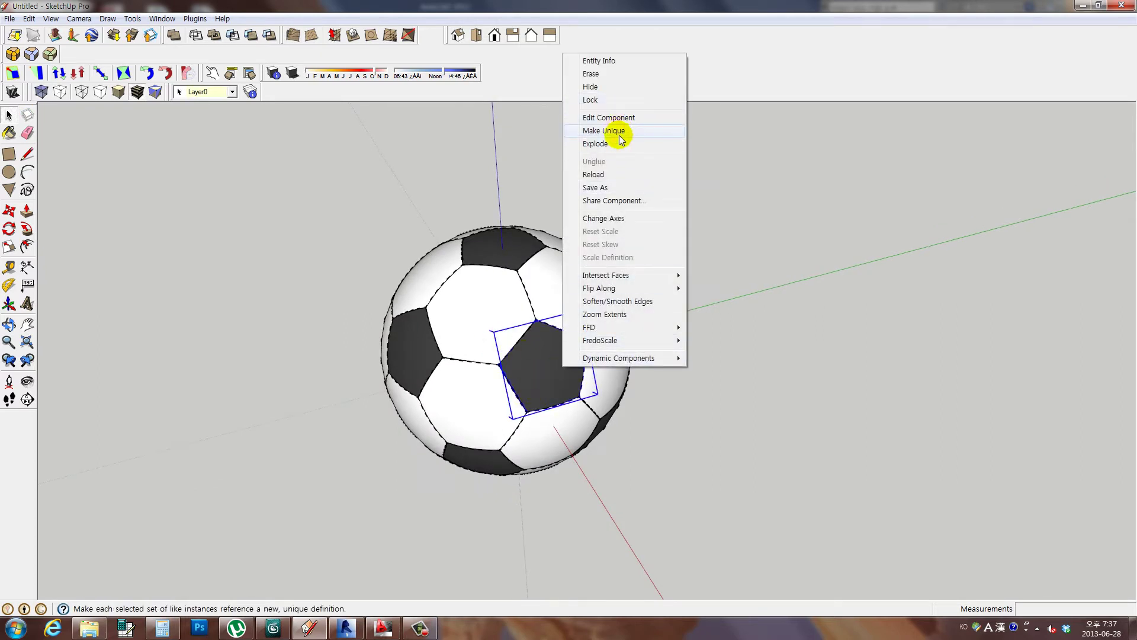
{"action": "left_click", "coordinate": [613, 62]}
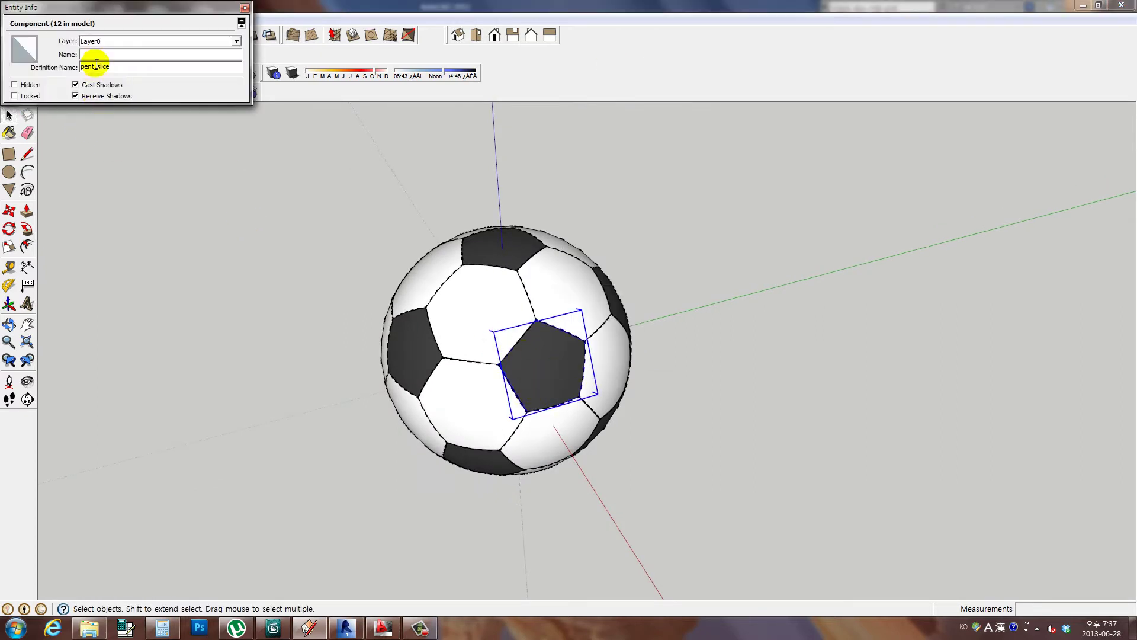
{"action": "left_click", "coordinate": [245, 8]}
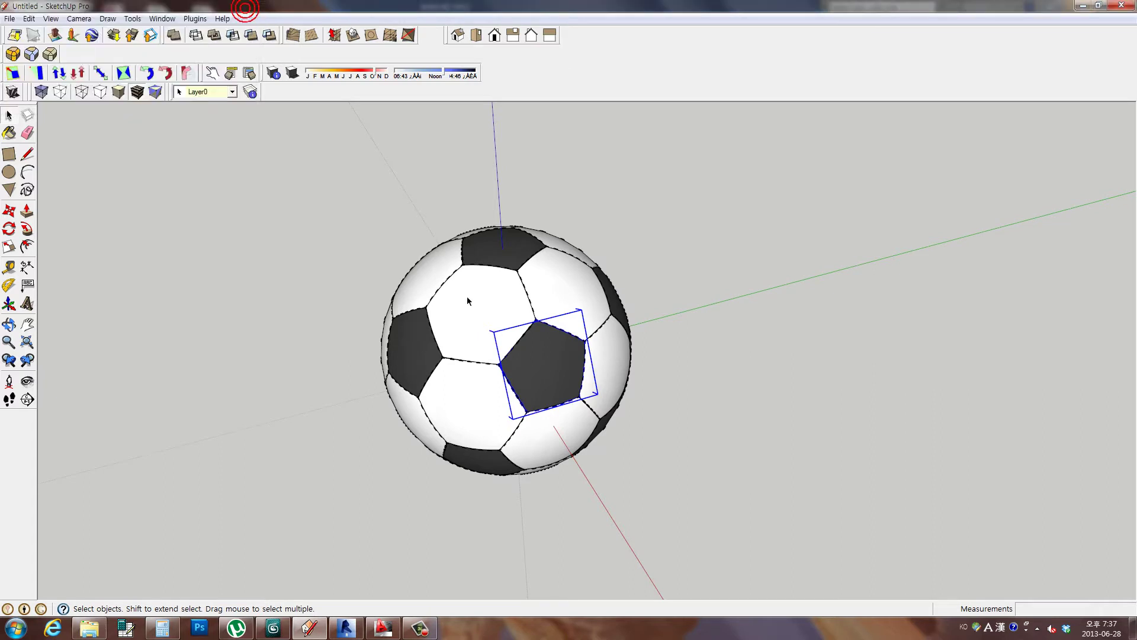
{"action": "left_click", "coordinate": [531, 335]}
- Edit the black pentagon and inspect its selected dark faces in Entity Info
{"action": "double_click", "coordinate": [538, 364]}
{"action": "left_click_drag", "start_coordinate": [453, 274], "coordinate": [674, 476]}
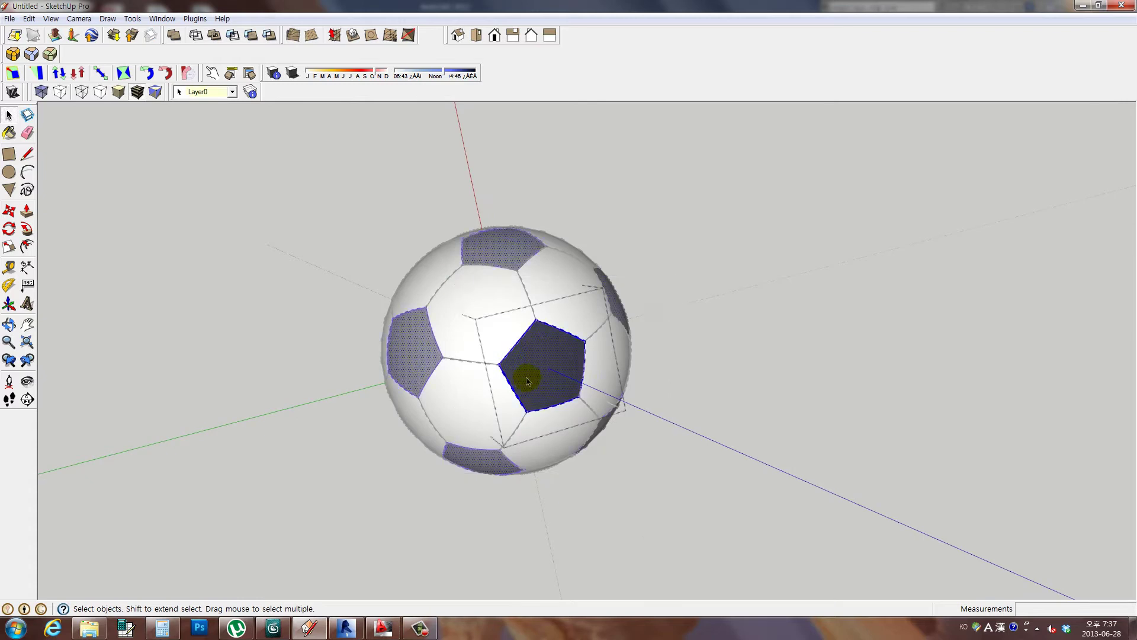
{"action": "right_click", "coordinate": [537, 362]}
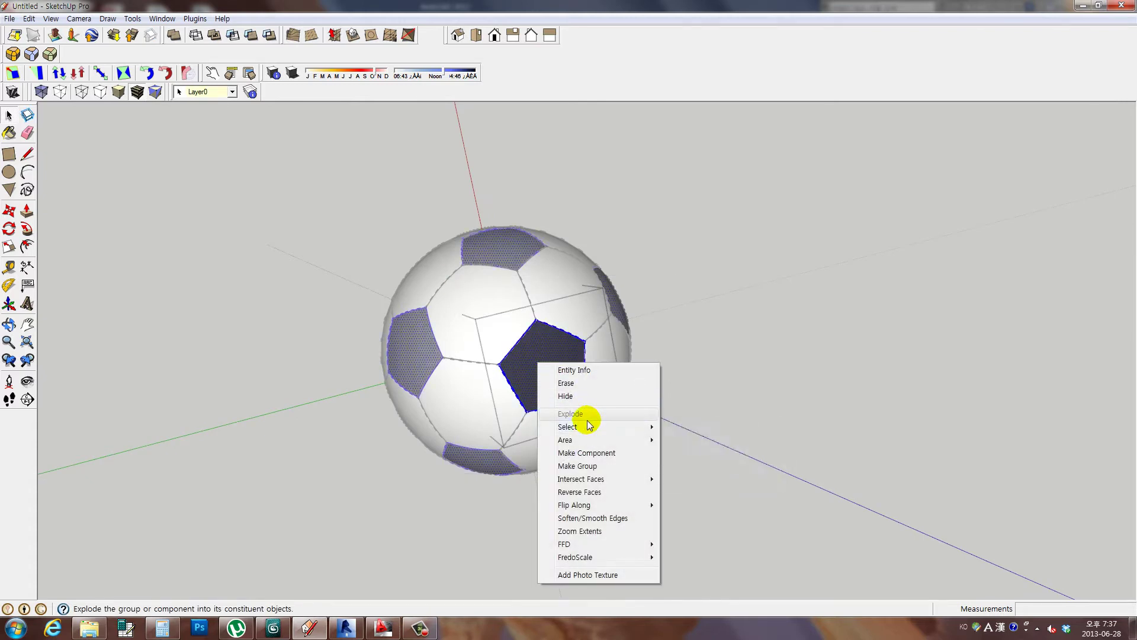
{"action": "left_click", "coordinate": [566, 368]}
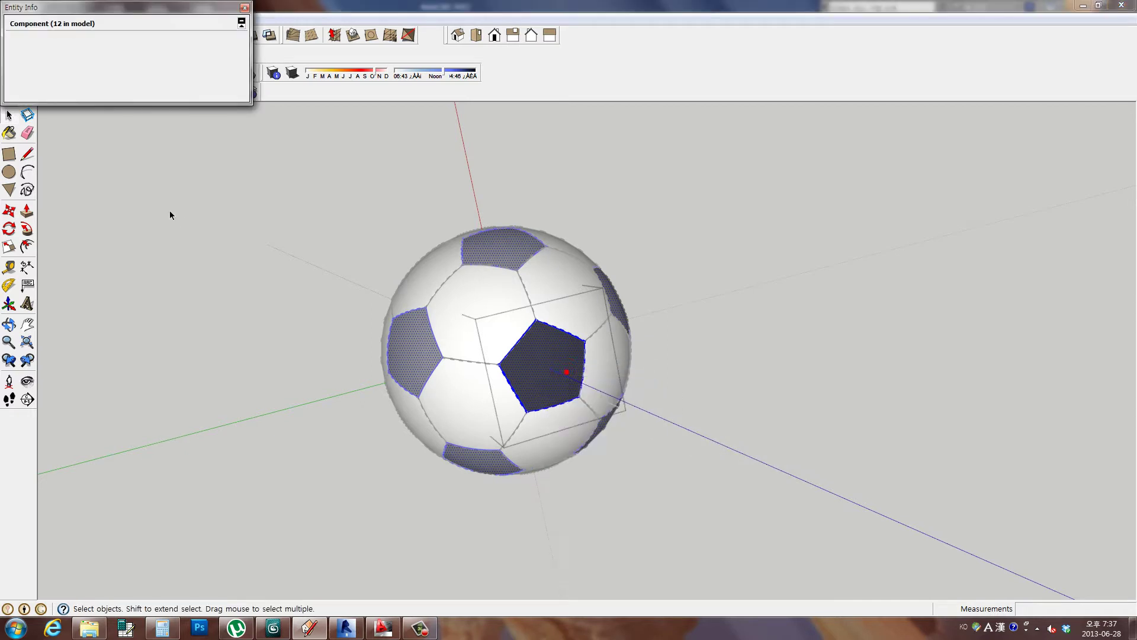
{"action": "left_click", "coordinate": [245, 8]}
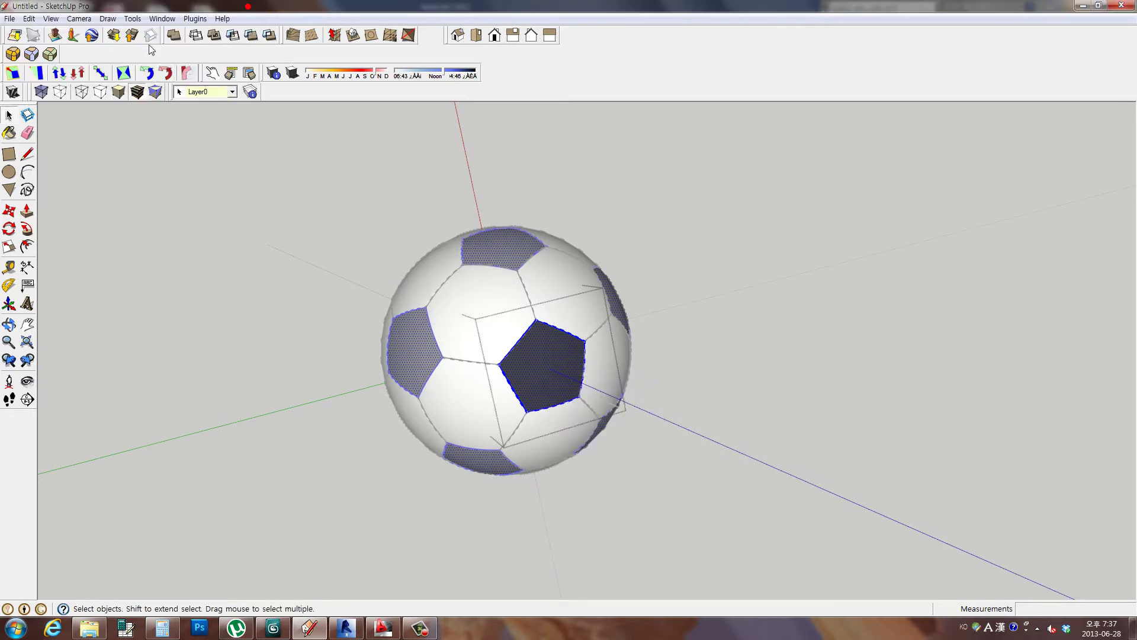
{"action": "left_click", "coordinate": [130, 19]}
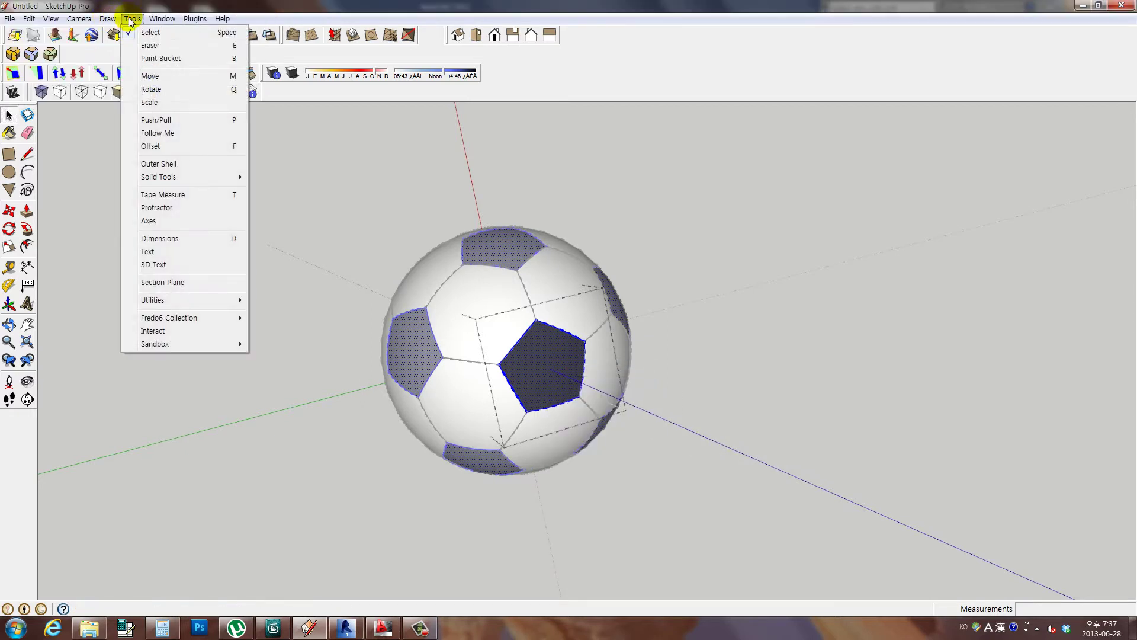
{"action": "mouse_move", "coordinate": [162, 19]}
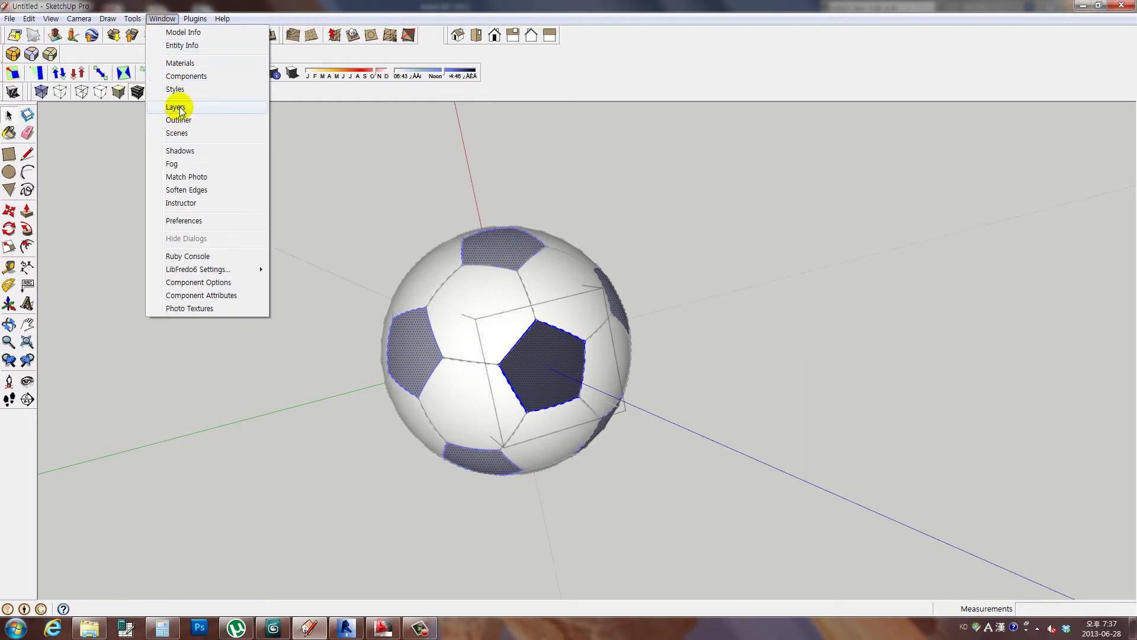
- Add a layer named 'white' below 'black' in the Layers manager
{"action": "left_click", "coordinate": [177, 107]}
{"action": "left_click", "coordinate": [232, 143]}
{"action": "type", "text": "black"}
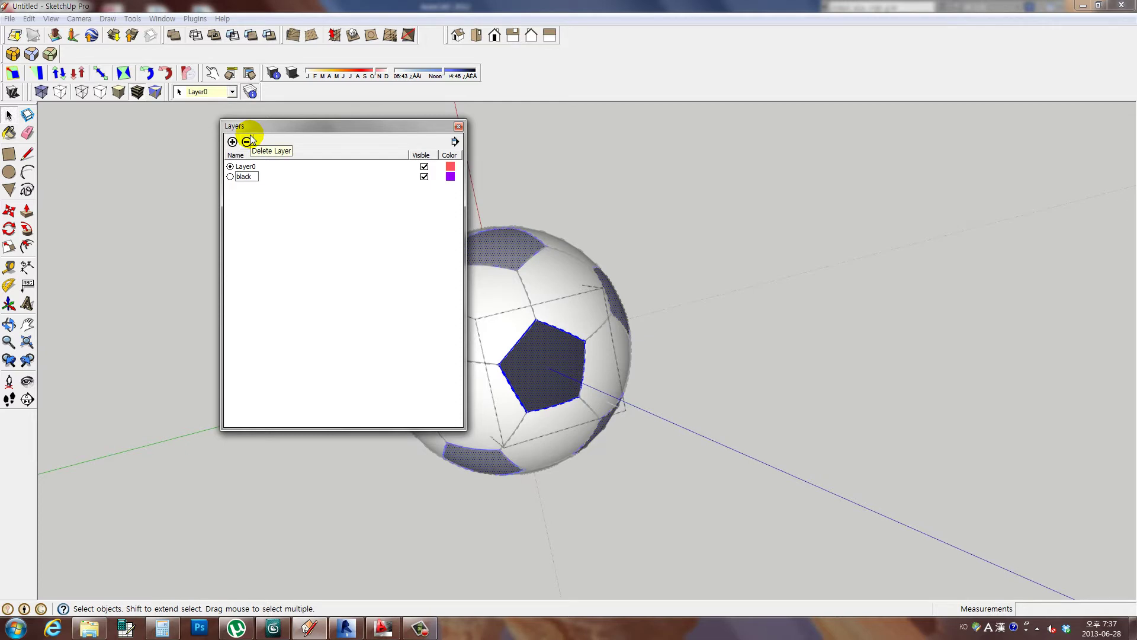
{"action": "left_click", "coordinate": [232, 143]}
{"action": "type", "text": "whit"}
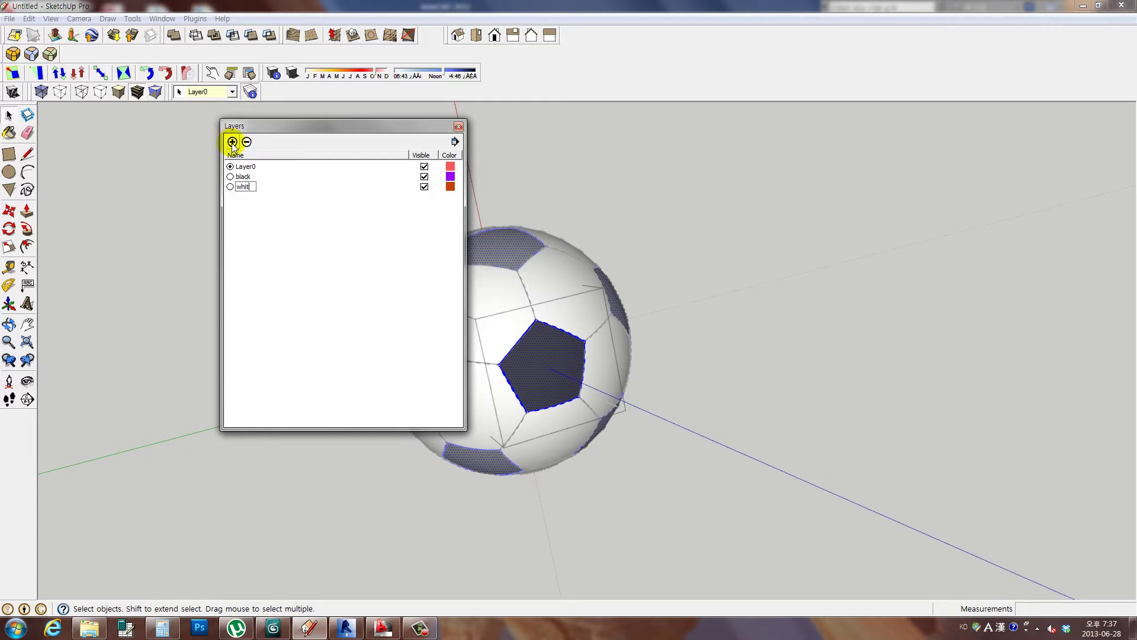
{"action": "type", "text": "e"}
{"action": "key", "text": "Return"}
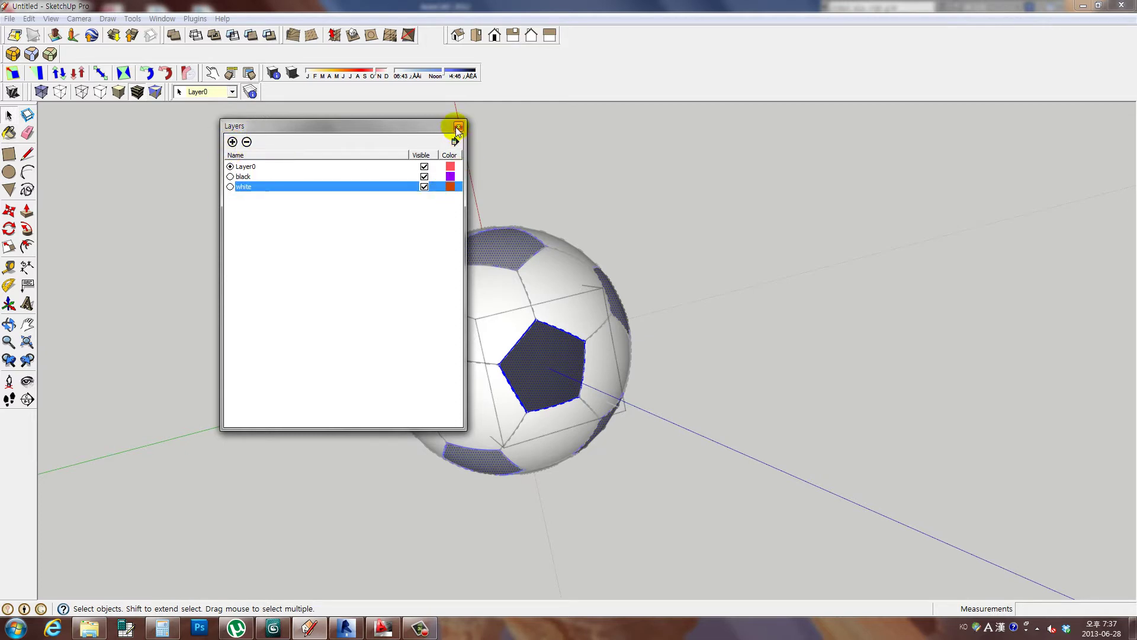
{"action": "left_click", "coordinate": [458, 126]}
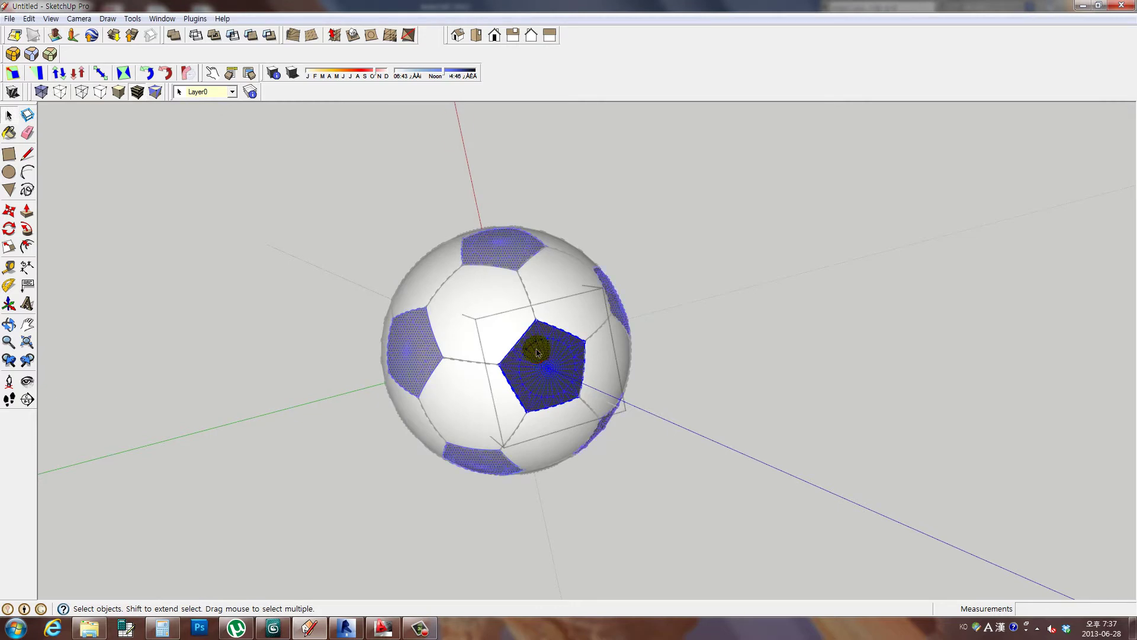
- Put the central pentagon's dark faces on the black layer via Entity Info
{"action": "right_click", "coordinate": [537, 353]}
{"action": "left_click", "coordinate": [555, 354]}
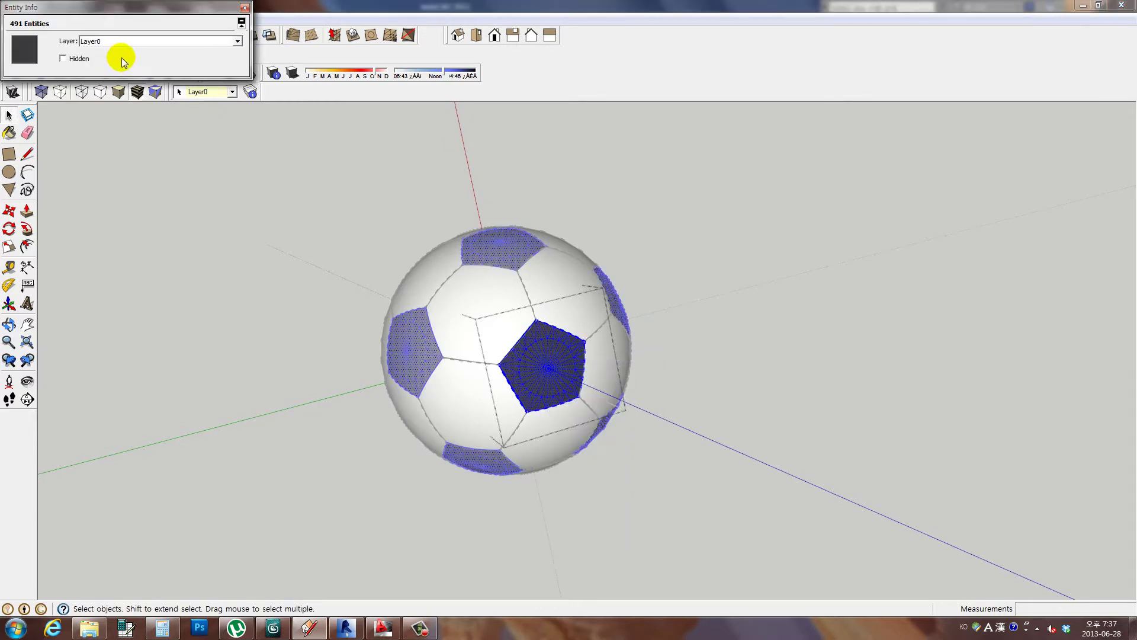
{"action": "left_click", "coordinate": [122, 42]}
{"action": "left_click", "coordinate": [123, 56]}
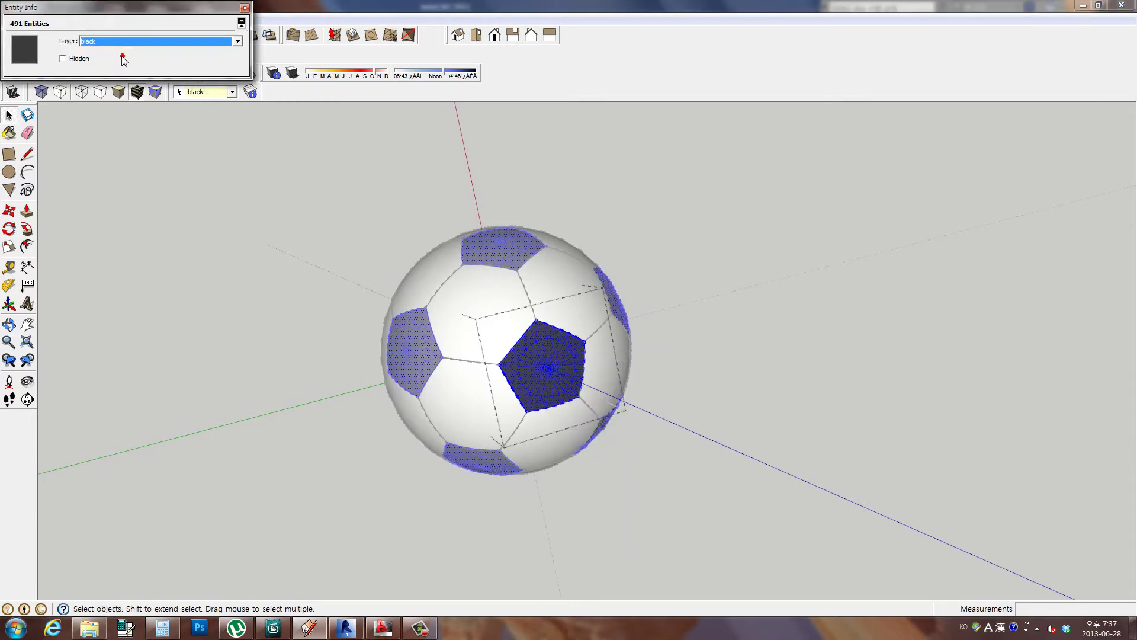
{"action": "left_click", "coordinate": [245, 8]}
{"action": "left_click", "coordinate": [323, 261]}
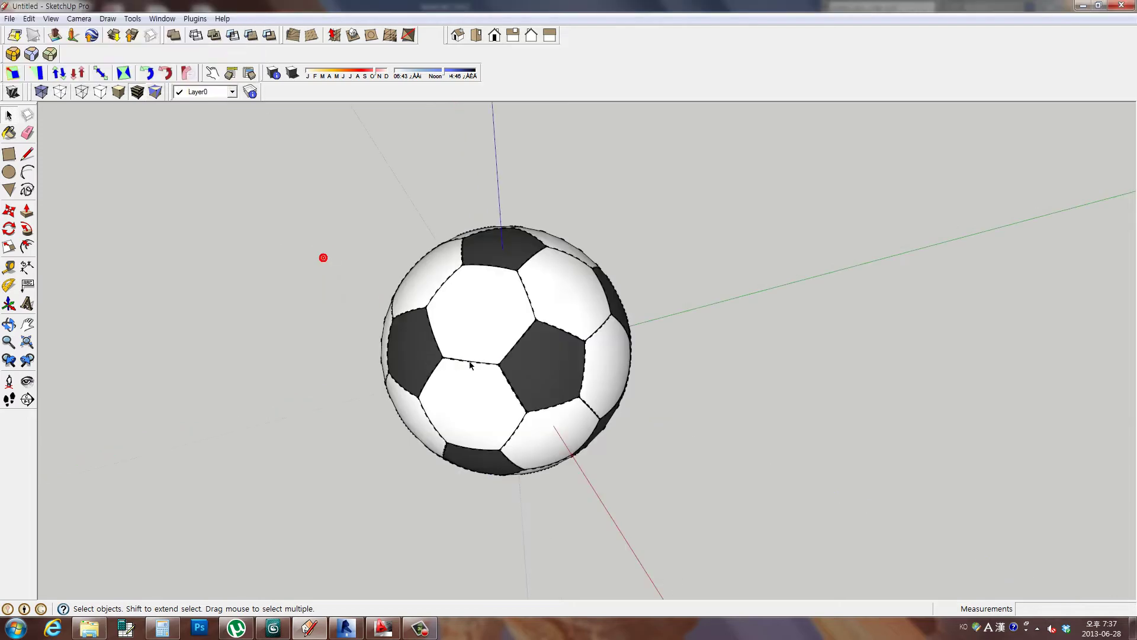
- Window-select the ball's white patches and assign them to the white layer
{"action": "double_click", "coordinate": [482, 325]}
{"action": "left_click_drag", "start_coordinate": [337, 190], "coordinate": [624, 469]}
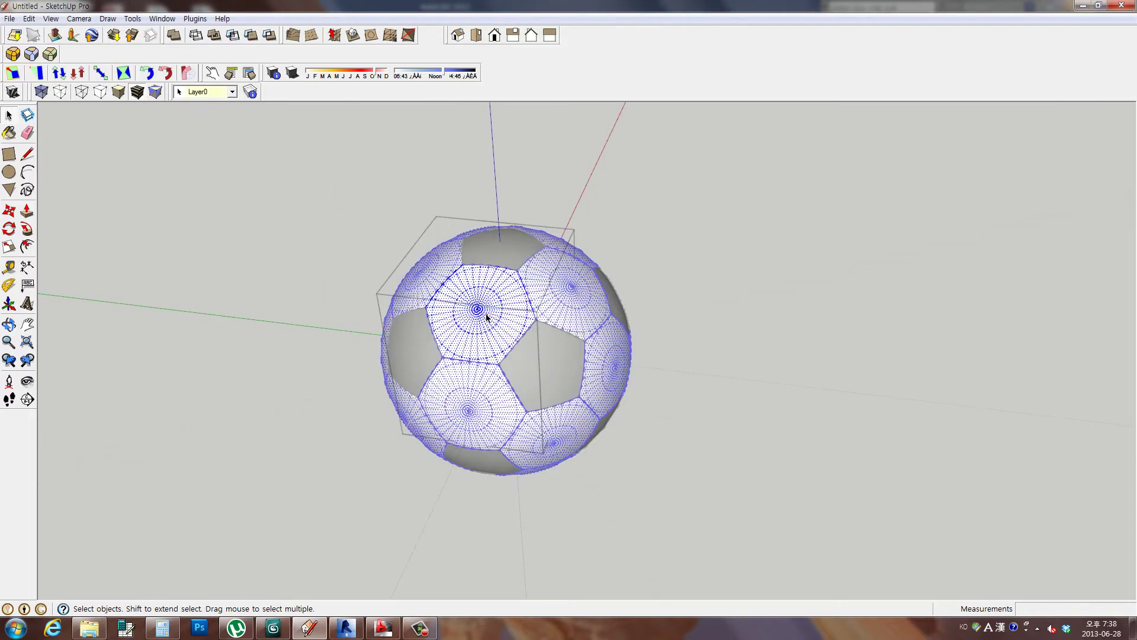
{"action": "right_click", "coordinate": [487, 315]}
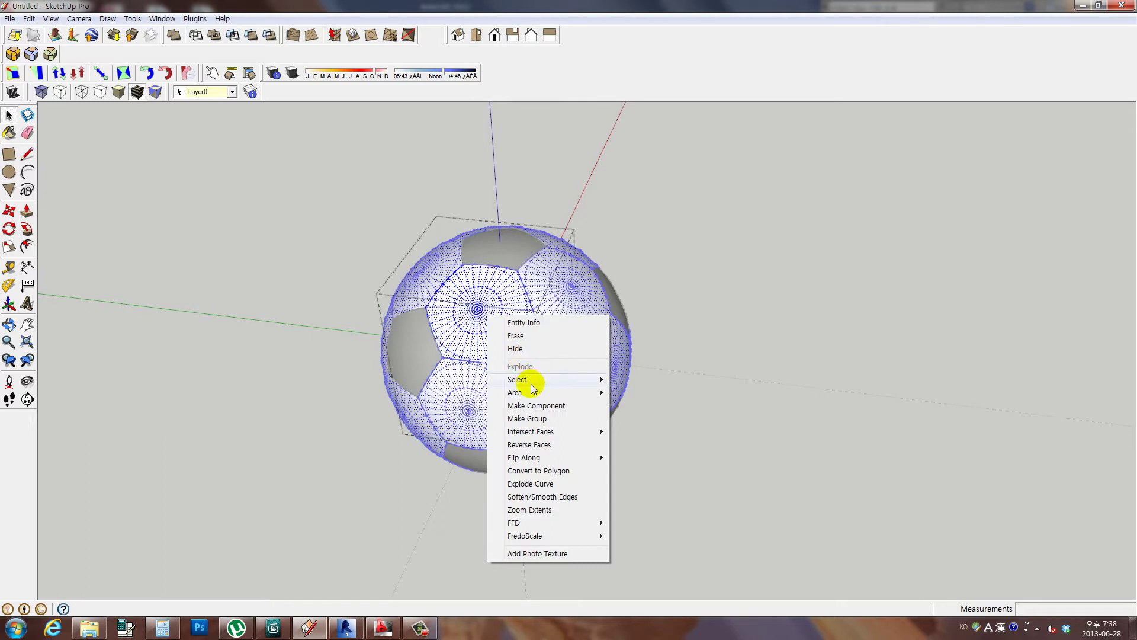
{"action": "left_click", "coordinate": [529, 321]}
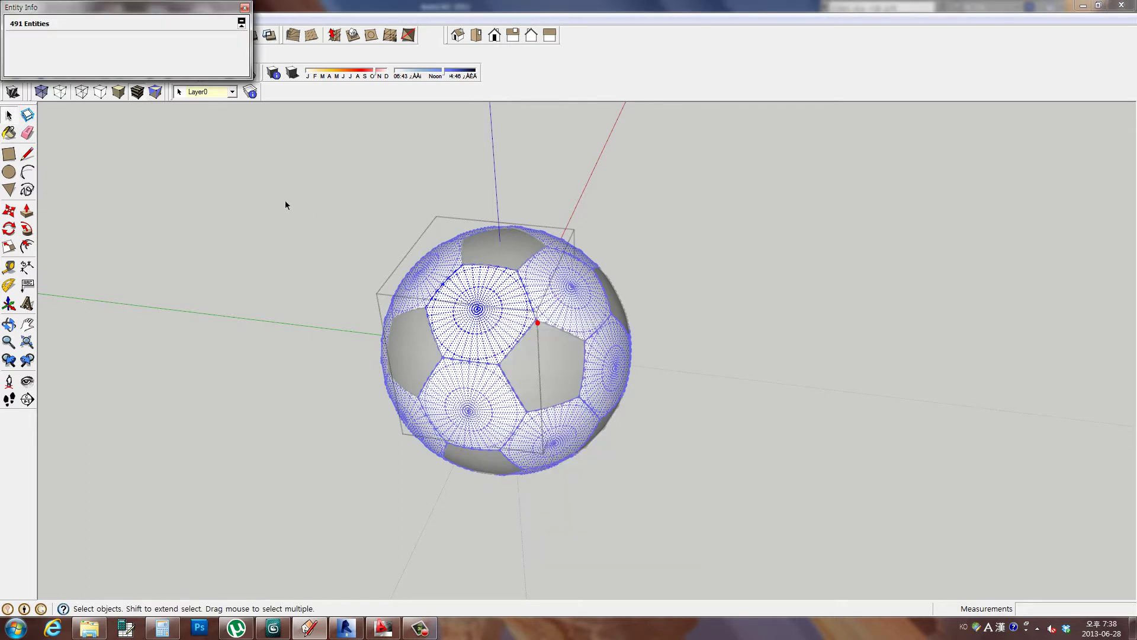
{"action": "left_click", "coordinate": [119, 41]}
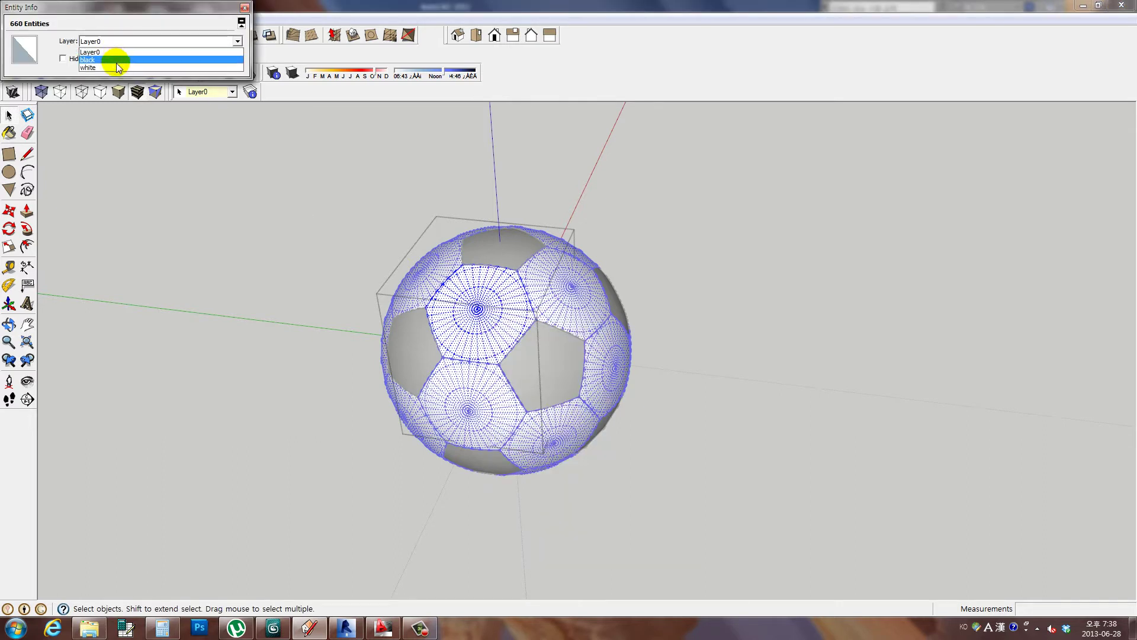
{"action": "left_click", "coordinate": [116, 64]}
{"action": "left_click", "coordinate": [244, 9]}
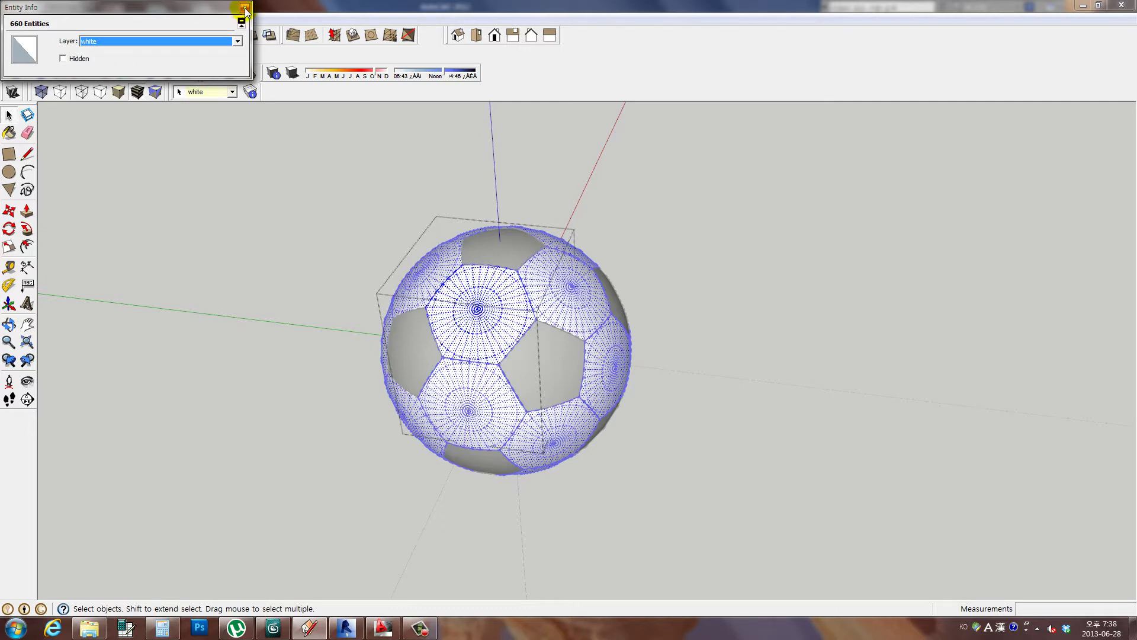
{"action": "left_click", "coordinate": [289, 183]}
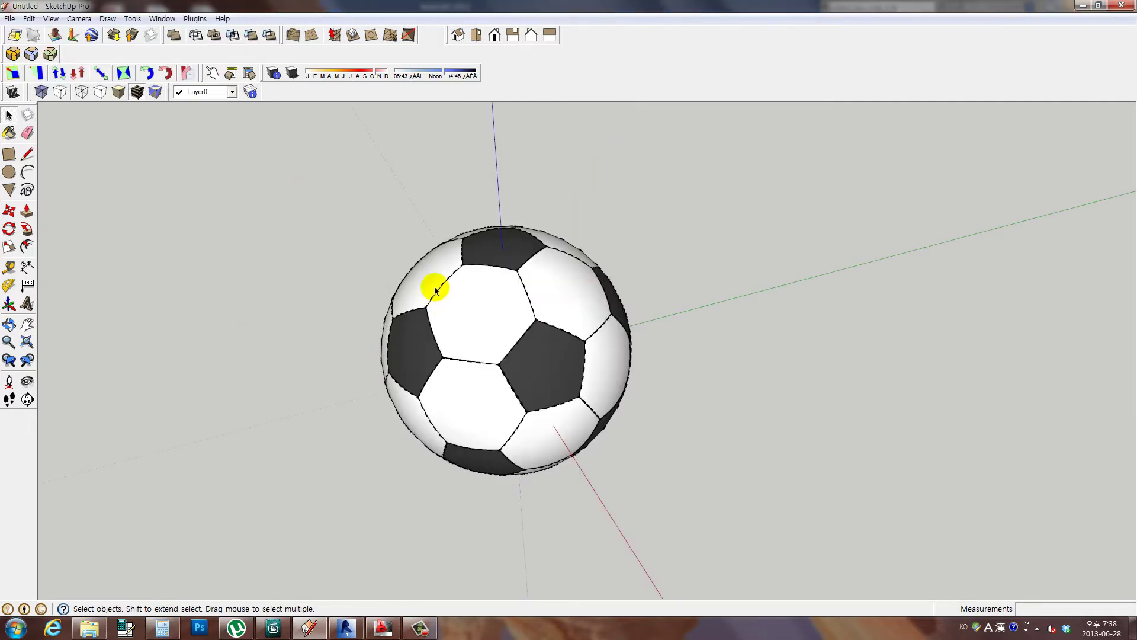
- Window-select the whole ball, explode it into faces, and pick a white patch
{"action": "mouse_move", "coordinate": [279, 152]}
{"action": "left_mouse_down"}
{"action": "mouse_move", "coordinate": [716, 507]}
{"action": "mouse_move", "coordinate": [722, 525]}
{"action": "left_mouse_up"}
{"action": "right_click", "coordinate": [492, 288]}
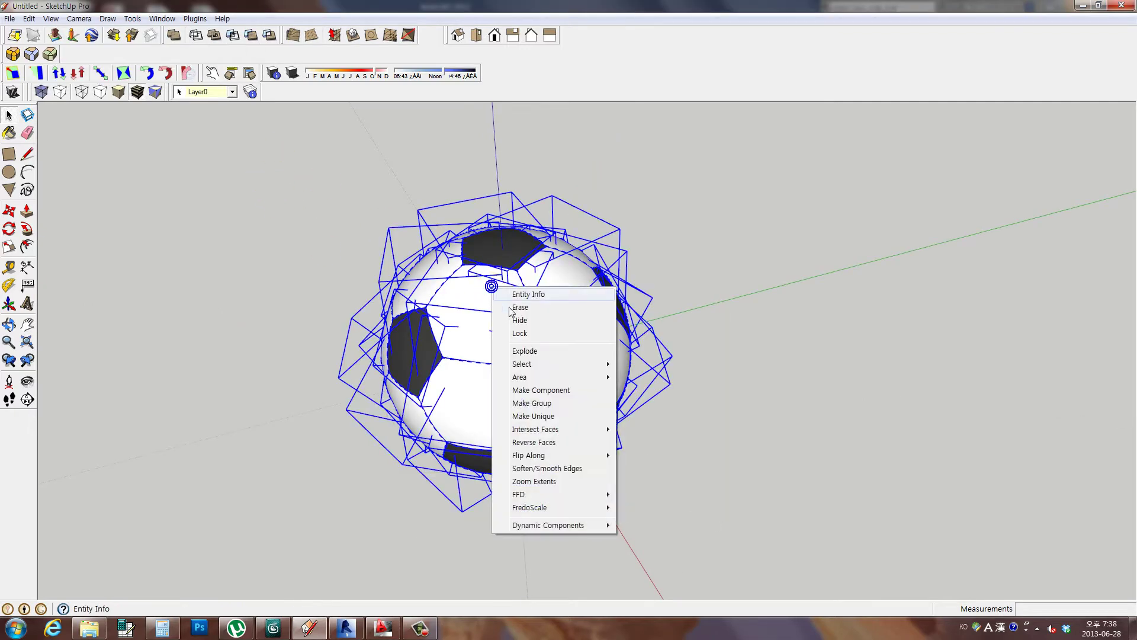
{"action": "left_click", "coordinate": [530, 350]}
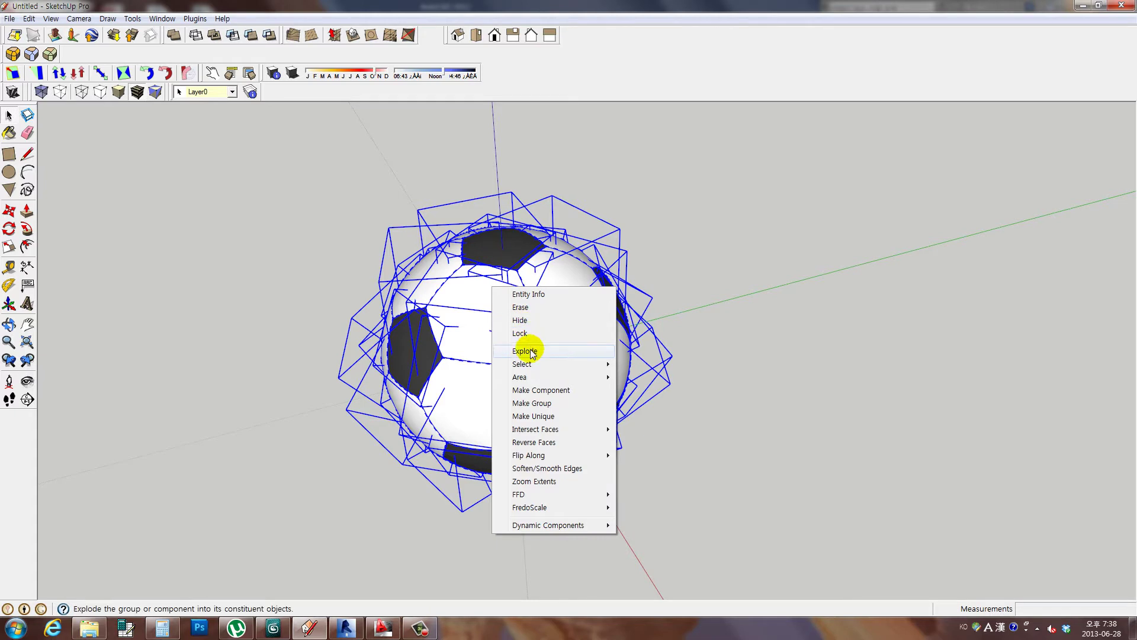
{"action": "left_click", "coordinate": [656, 229]}
{"action": "right_click", "coordinate": [479, 312]}
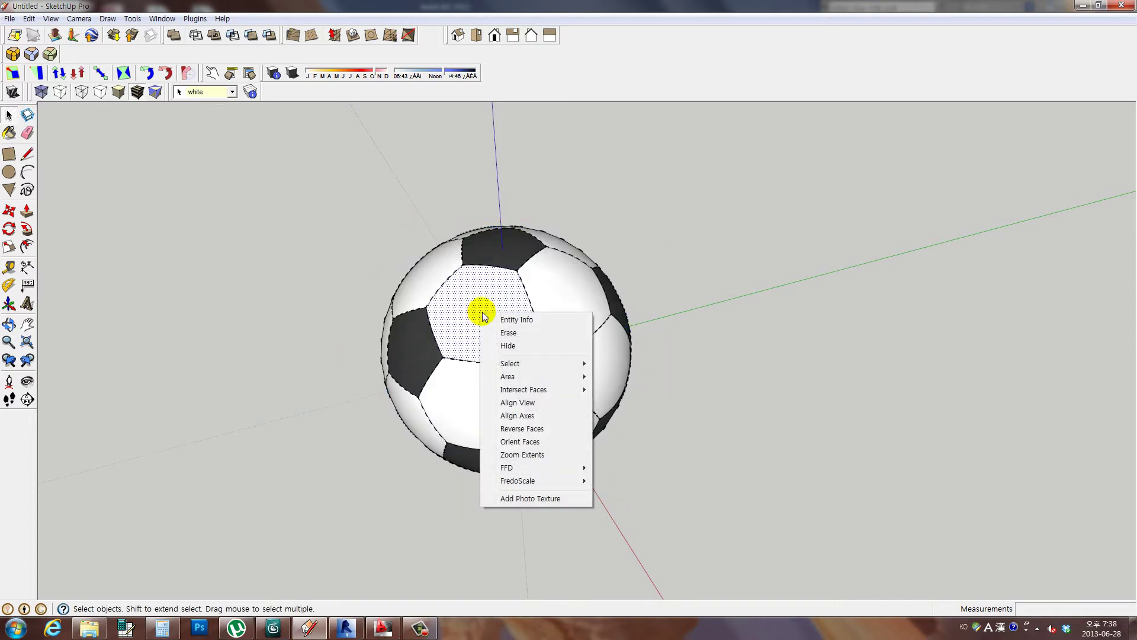
{"action": "left_click", "coordinate": [550, 328]}
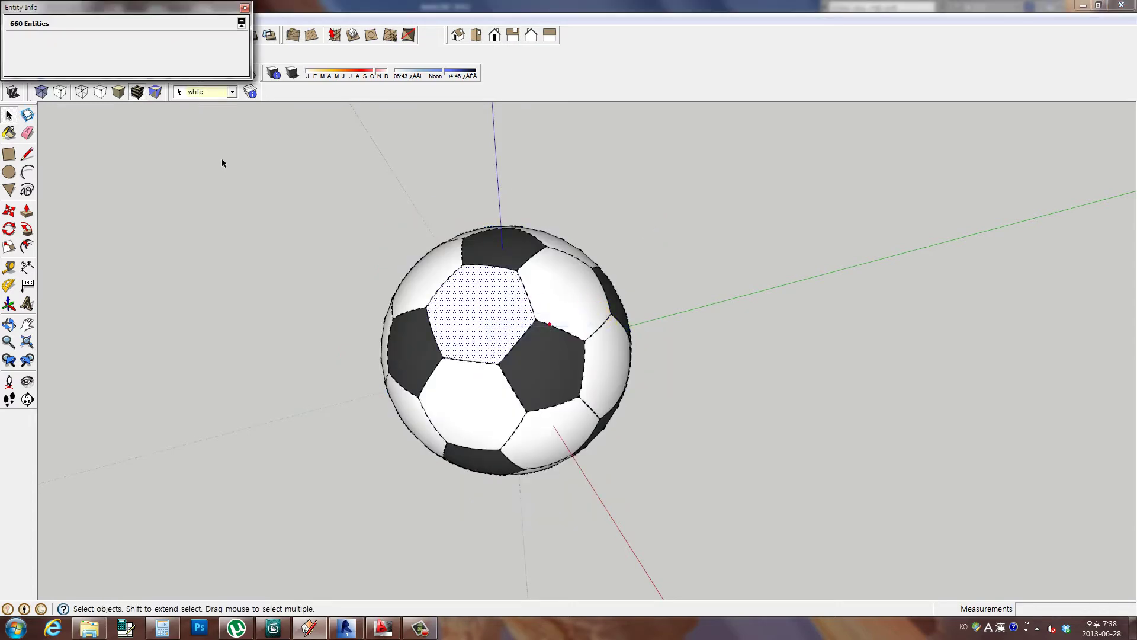
{"action": "left_click", "coordinate": [244, 7]}
{"action": "right_click", "coordinate": [498, 256]}
{"action": "left_click", "coordinate": [521, 263]}
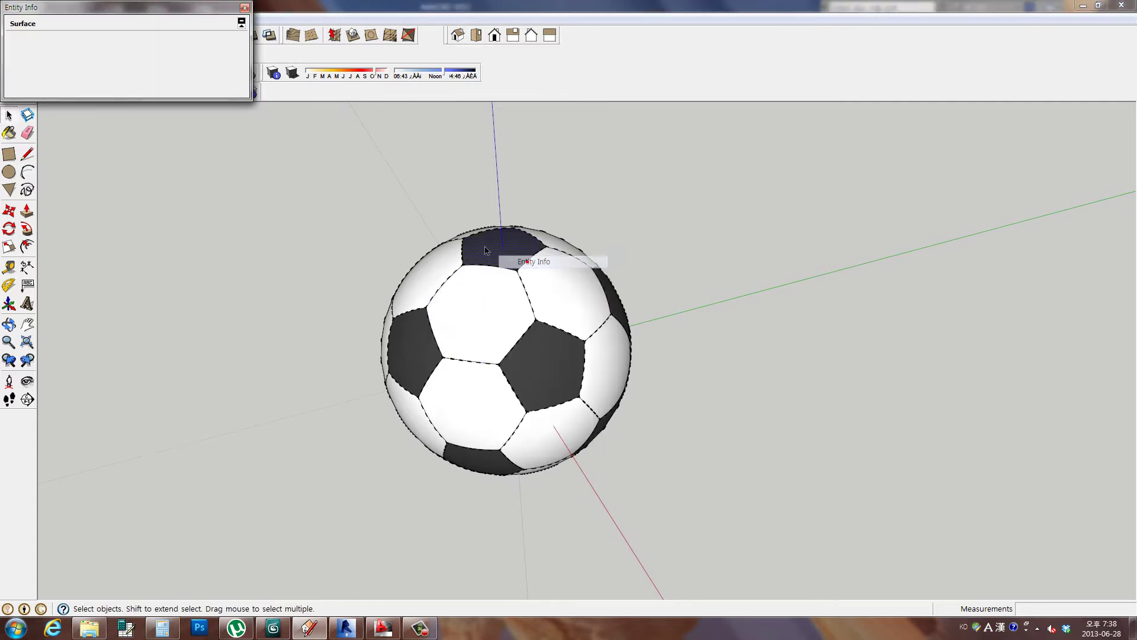
{"action": "left_click", "coordinate": [245, 7]}
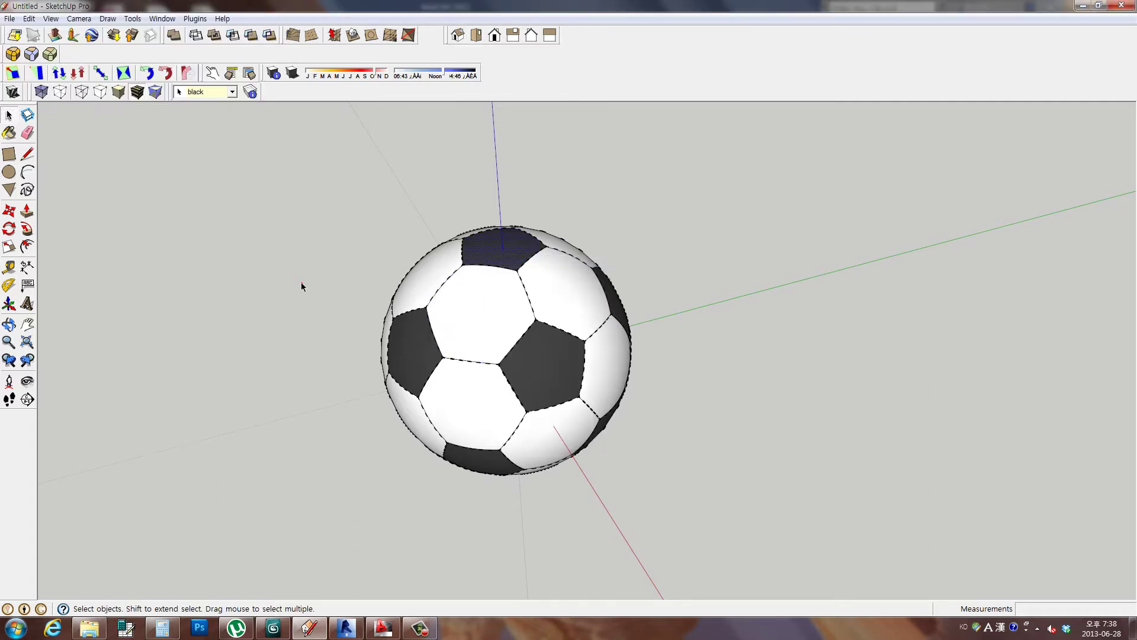
{"action": "mouse_move", "coordinate": [300, 282]}
{"action": "middle_mouse_down"}
{"action": "mouse_move", "coordinate": [371, 368]}
{"action": "mouse_move", "coordinate": [499, 424]}
{"action": "mouse_move", "coordinate": [267, 259]}
{"action": "middle_mouse_up"}
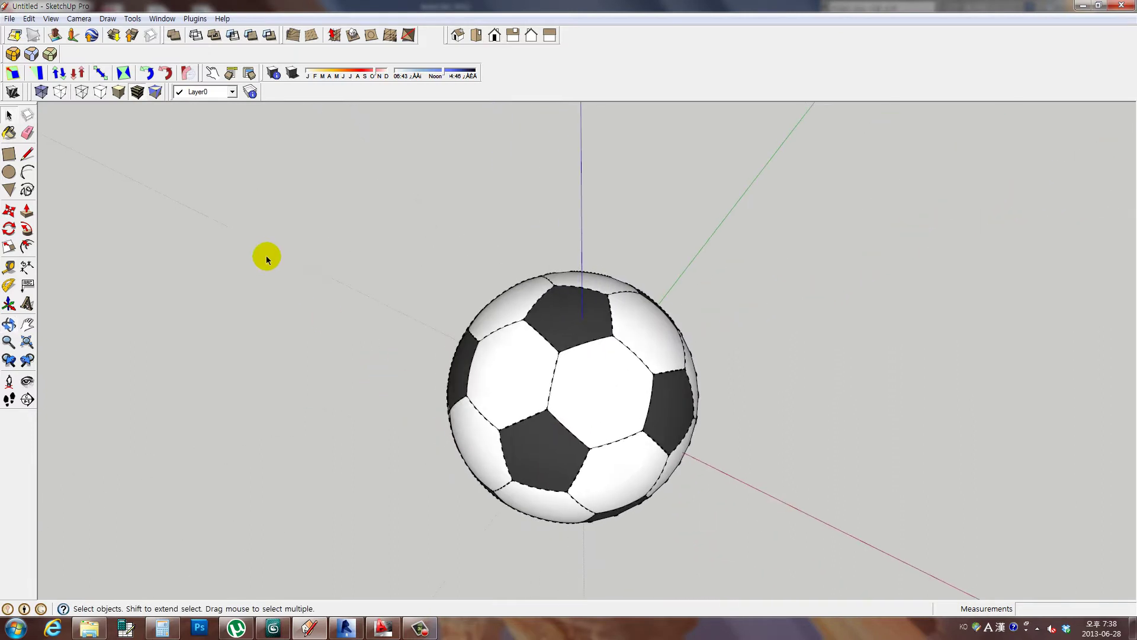
- Export the 3D model as AutoCAD DWG 'Untitled', overwriting the existing Untitled.dwg
{"action": "left_click", "coordinate": [9, 19]}
{"action": "mouse_move", "coordinate": [31, 216]}
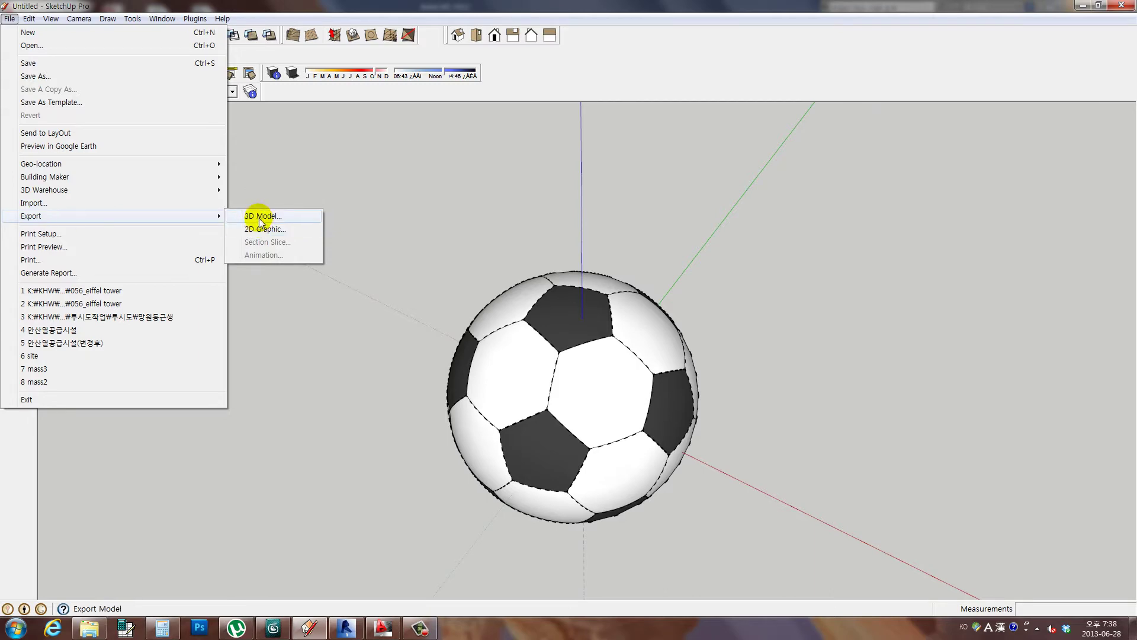
{"action": "left_click", "coordinate": [261, 215]}
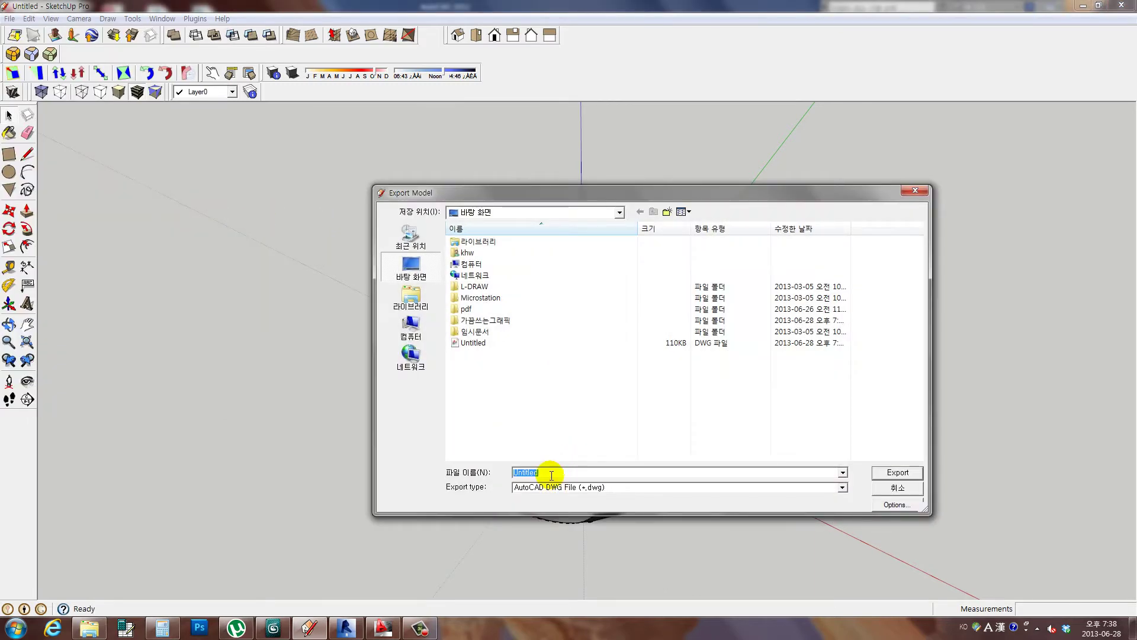
{"action": "left_click", "coordinate": [474, 342]}
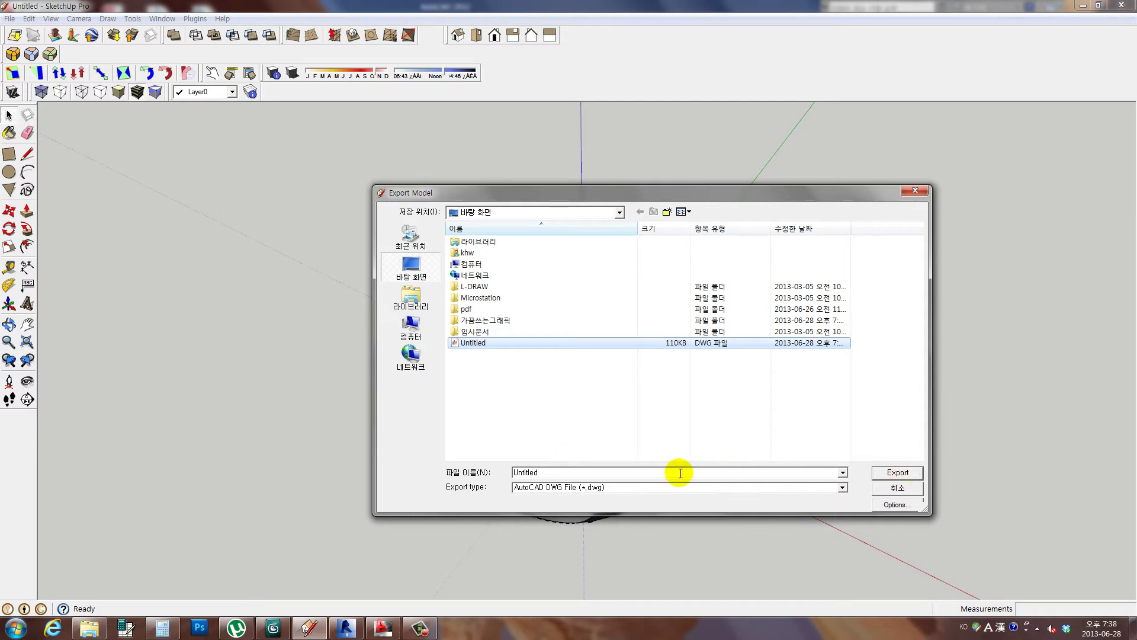
{"action": "left_click", "coordinate": [894, 474]}
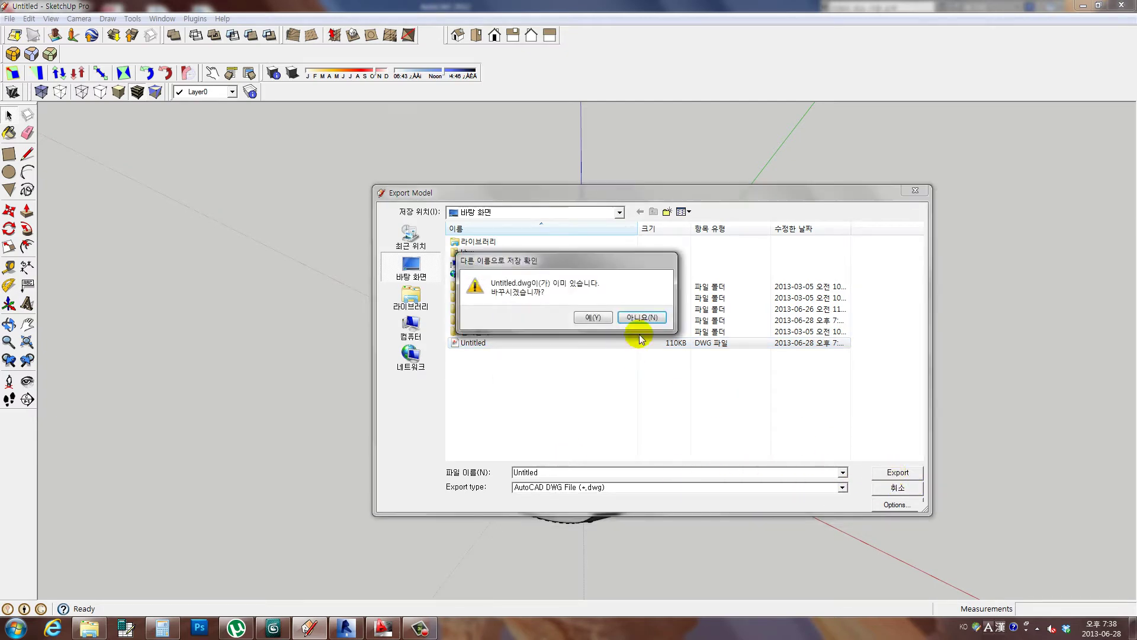
{"action": "left_click", "coordinate": [595, 320]}
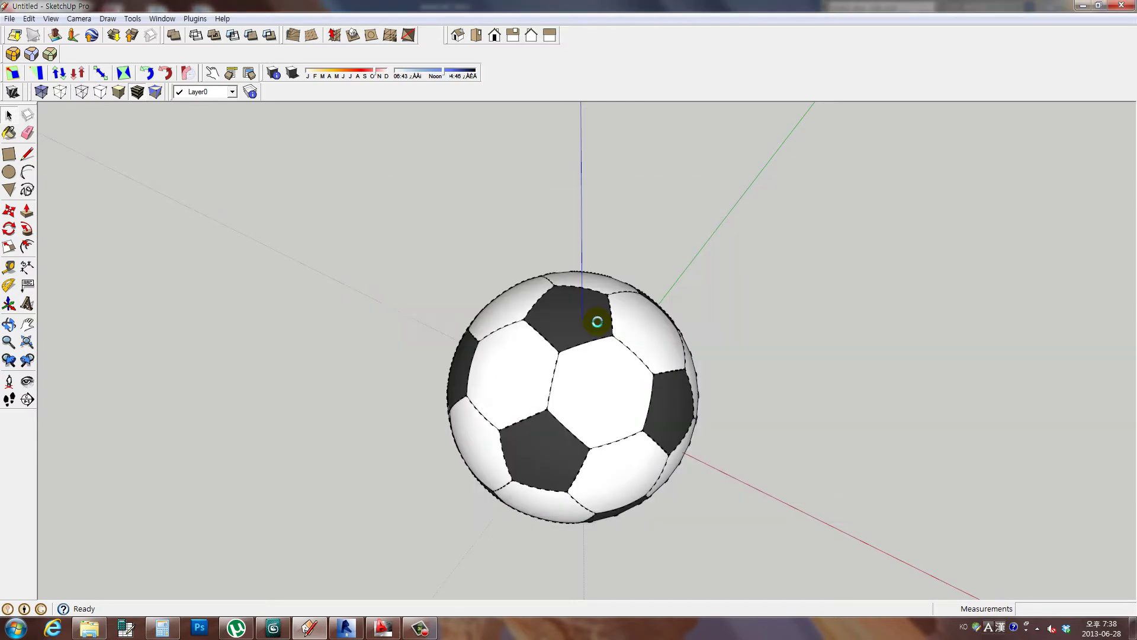
{"action": "left_click", "coordinate": [609, 350]}
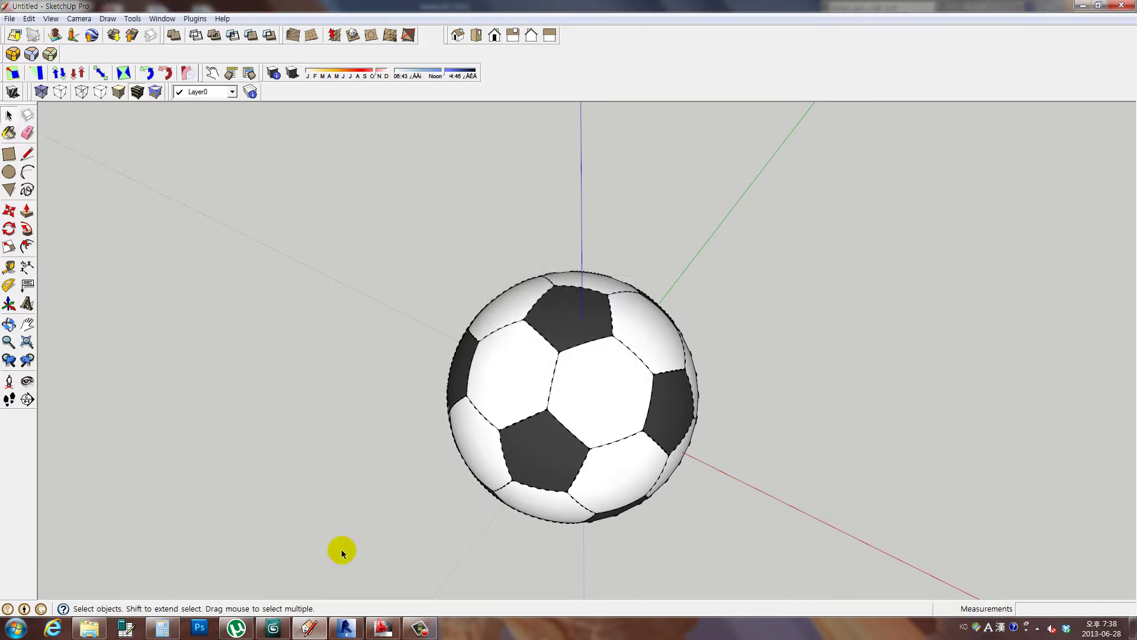
- Open Untitled.dwg in AutoCAD to show the ball as a wireframe mesh sphere
{"action": "left_click", "coordinate": [379, 629]}
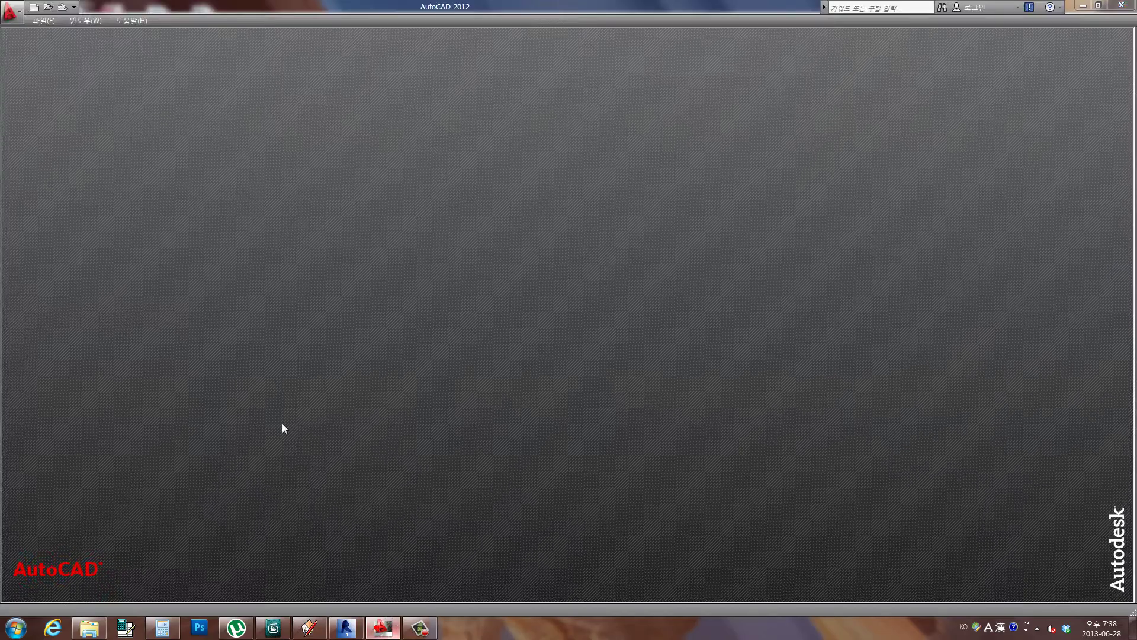
{"action": "left_click", "coordinate": [49, 10]}
{"action": "left_click", "coordinate": [449, 270]}
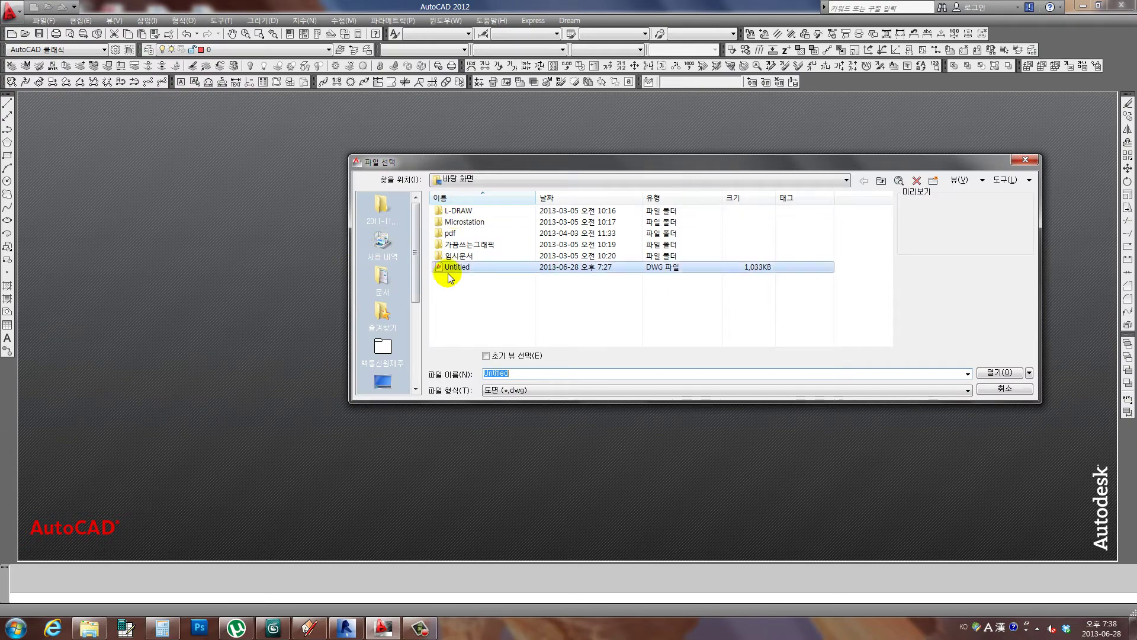
{"action": "left_click", "coordinate": [1000, 372]}
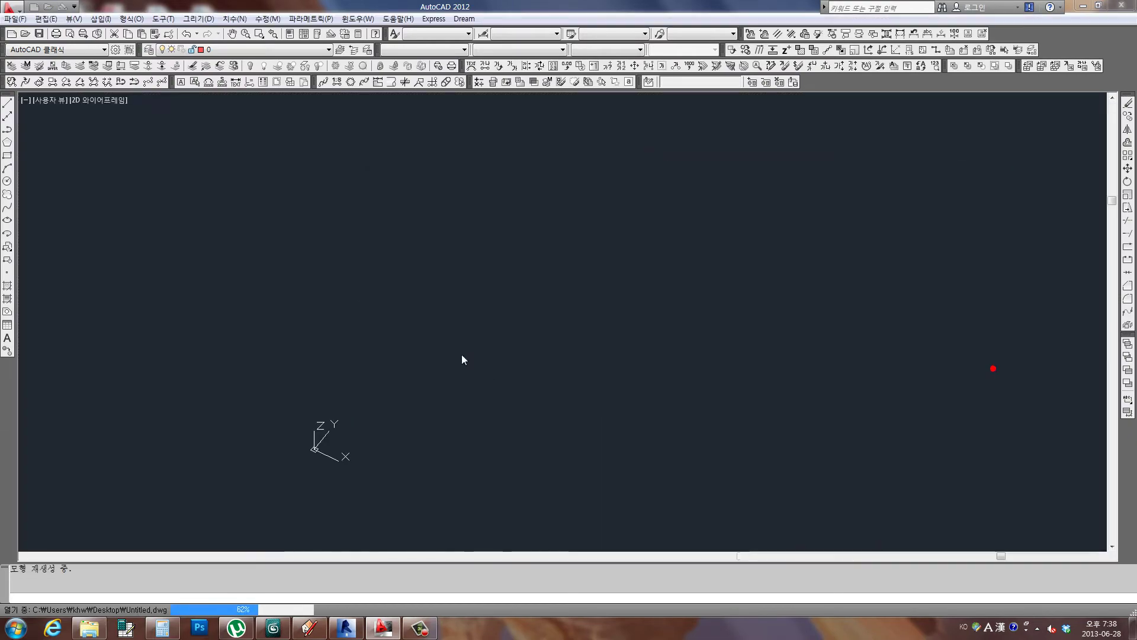
{"action": "scroll", "coordinate": [450, 409], "scroll_direction": "down", "scroll_amount": 3}
{"action": "scroll", "coordinate": [462, 408], "scroll_direction": "down", "scroll_amount": 4}
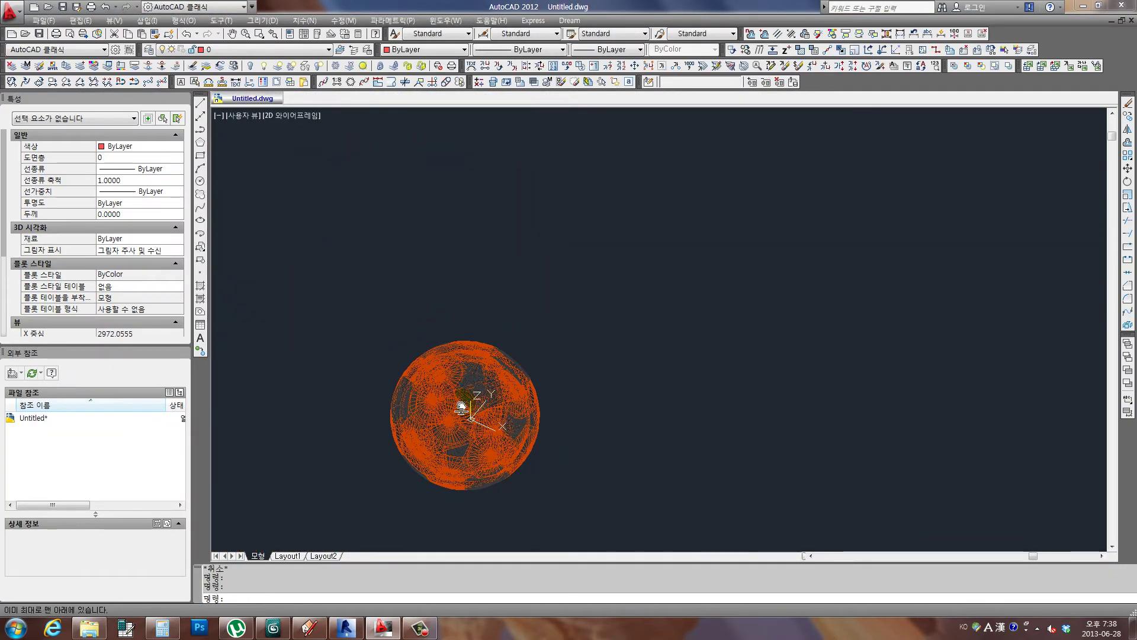
- Select individual meshes to confirm they sit on the white and black layers
{"action": "left_click", "coordinate": [437, 396]}
{"action": "scroll", "coordinate": [437, 401], "scroll_direction": "up", "scroll_amount": 4}
{"action": "scroll", "coordinate": [437, 400], "scroll_direction": "up", "scroll_amount": 1}
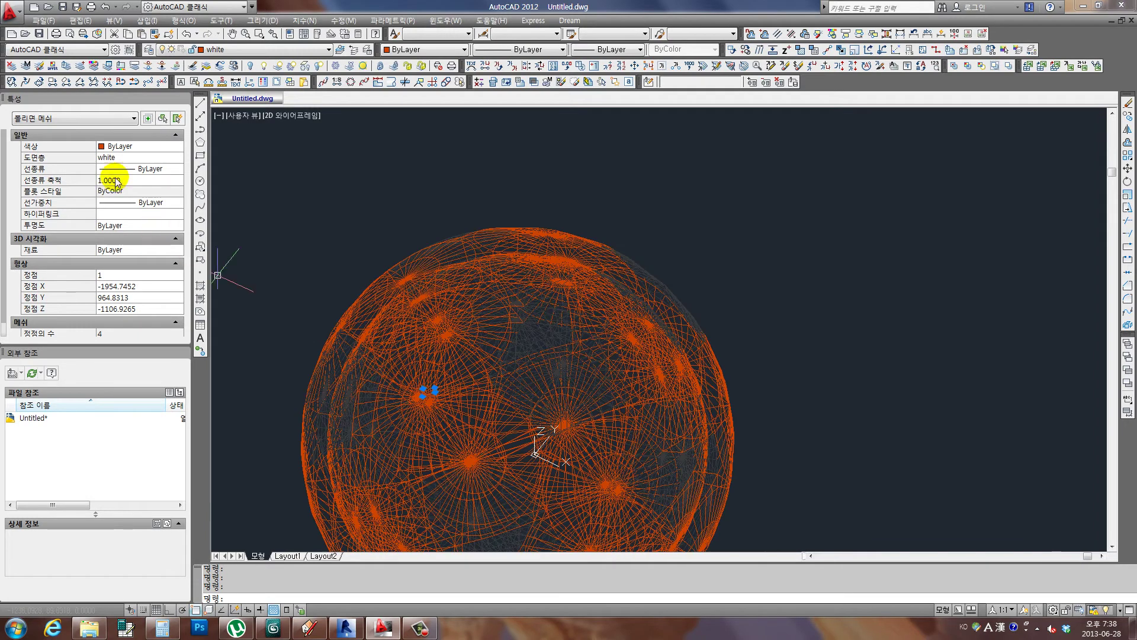
{"action": "left_click", "coordinate": [513, 333]}
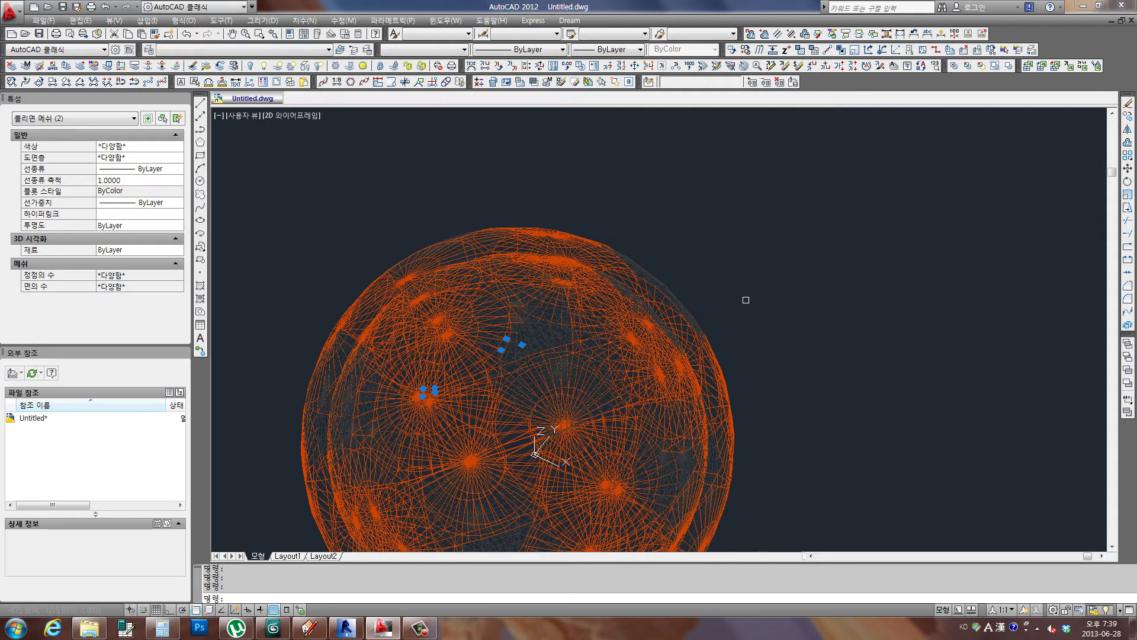
{"action": "left_click", "coordinate": [766, 284]}
{"action": "left_click", "coordinate": [538, 348]}
{"action": "key", "text": "Escape"}
{"action": "key", "text": "Escape"}
{"action": "left_click", "coordinate": [560, 335]}
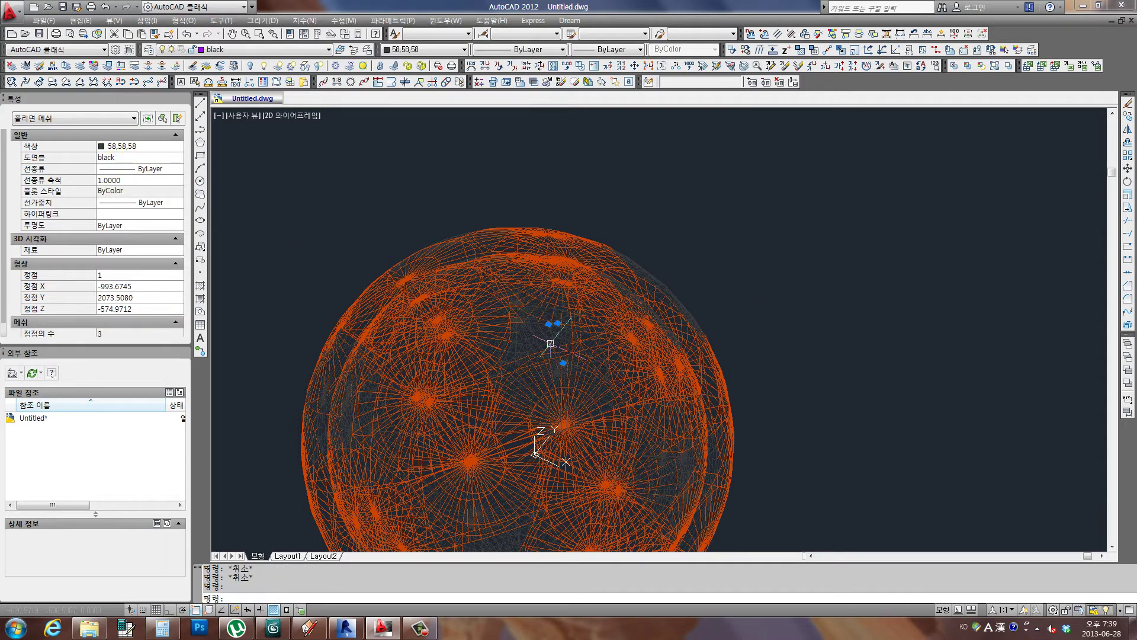
{"action": "key", "text": "Escape"}
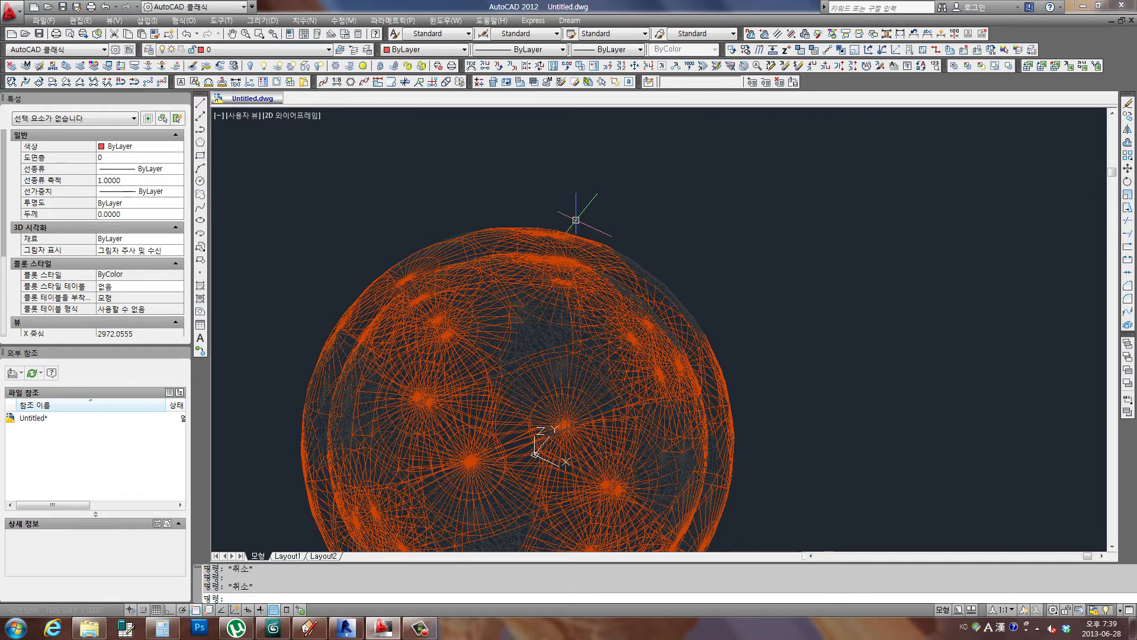
{"action": "type", "text": "filter"}
- Set all 6570 ball meshes' colour to ByLayer, showing orange and purple patches
{"action": "key", "text": "Return"}
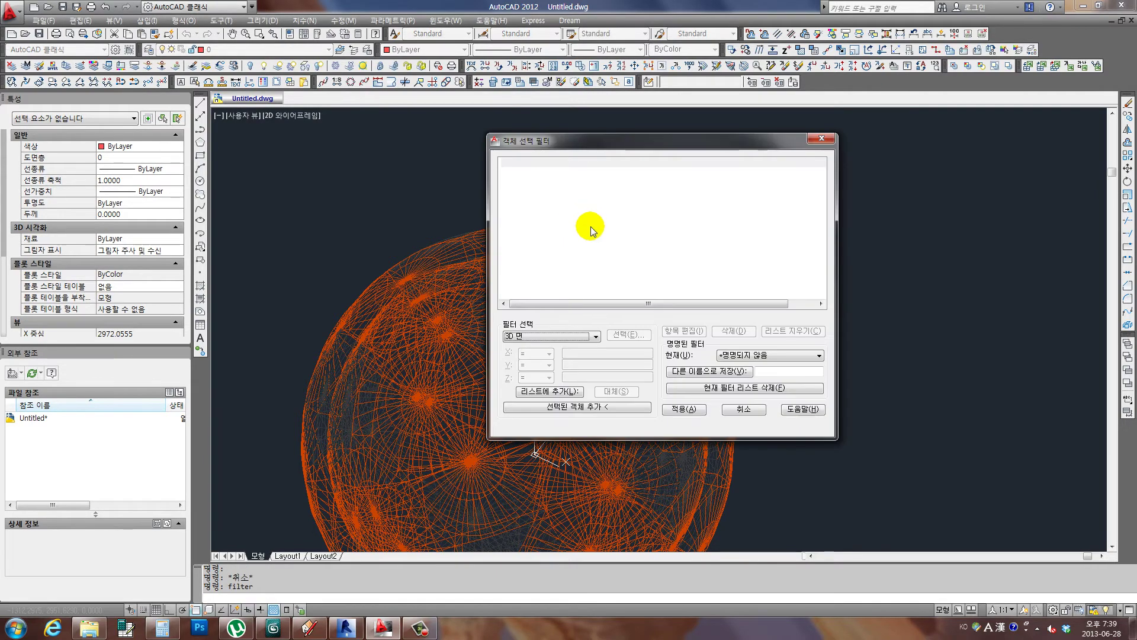
{"action": "left_click", "coordinate": [749, 412]}
{"action": "scroll", "coordinate": [749, 406], "scroll_direction": "down", "scroll_amount": 4}
{"action": "left_click_drag", "start_coordinate": [828, 201], "coordinate": [519, 485]}
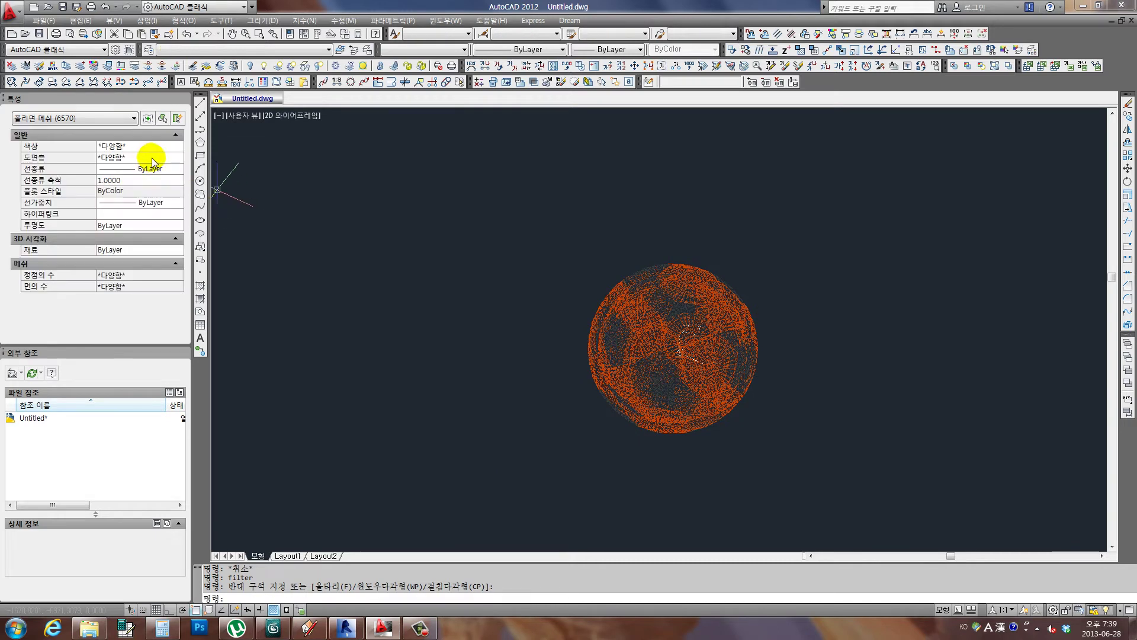
{"action": "left_click", "coordinate": [156, 144]}
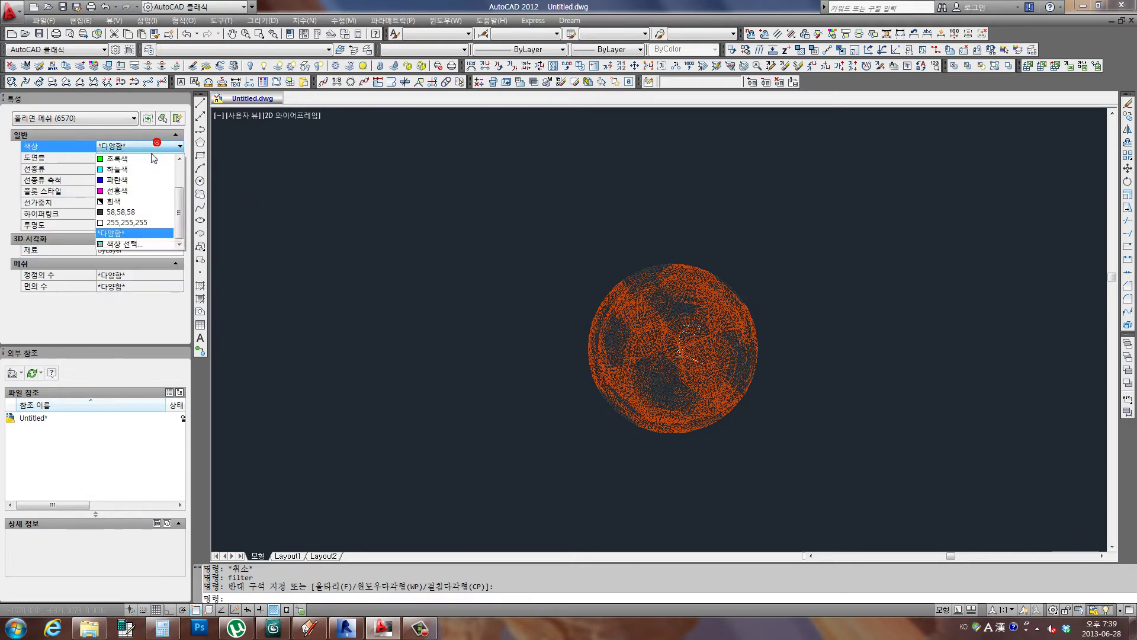
{"action": "left_click_drag", "start_coordinate": [181, 198], "coordinate": [180, 163]}
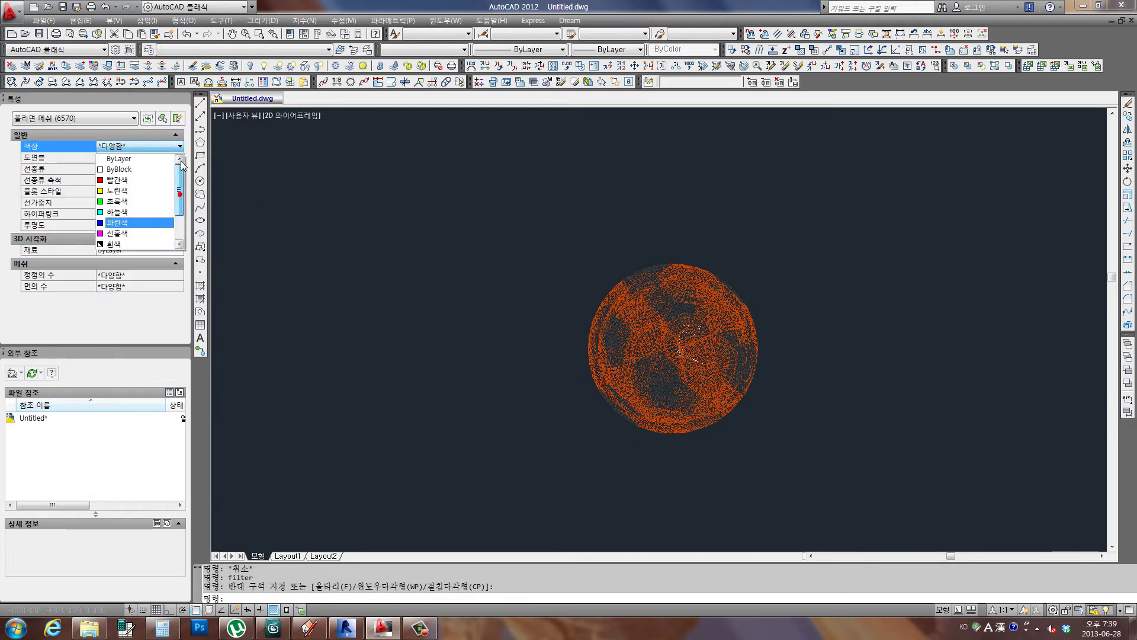
{"action": "left_click", "coordinate": [131, 158]}
{"action": "key", "text": "Escape"}
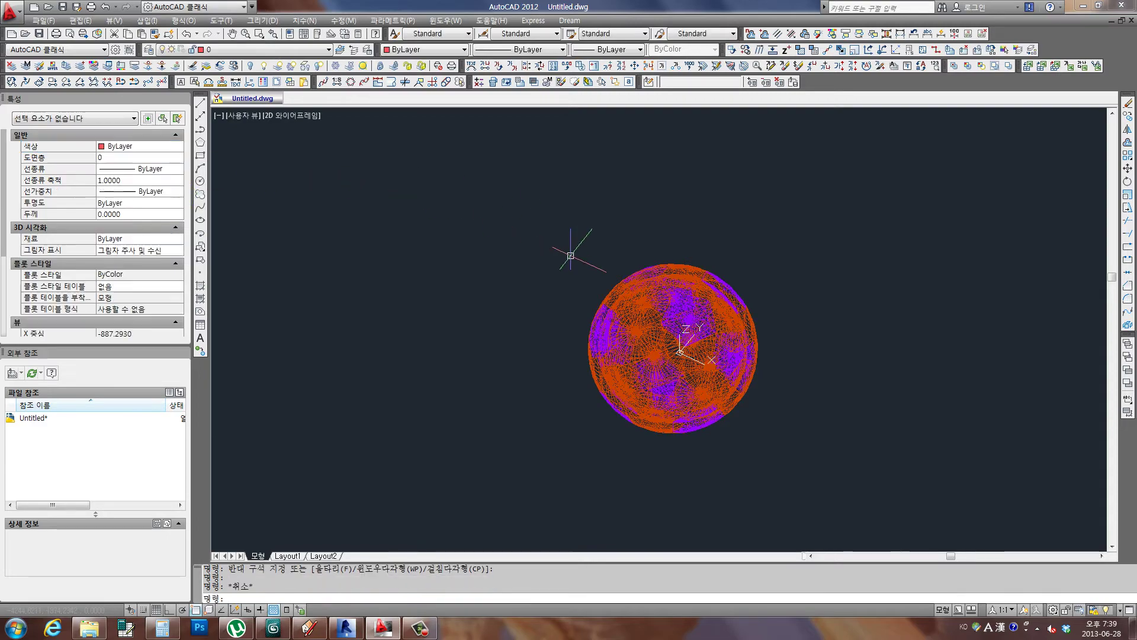
{"action": "scroll", "coordinate": [573, 246], "scroll_direction": "up", "scroll_amount": 2}
{"action": "scroll", "coordinate": [568, 225], "scroll_direction": "up", "scroll_amount": 3}
{"action": "scroll", "coordinate": [567, 218], "scroll_direction": "down", "scroll_amount": 4}
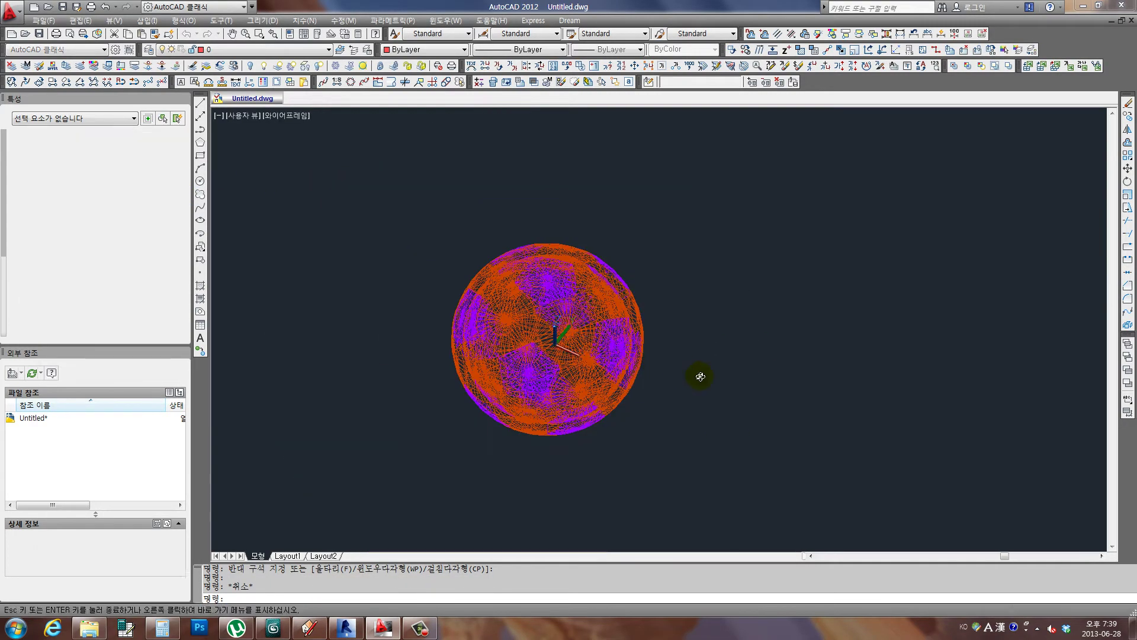
{"action": "middle_click_drag", "start_coordinate": [551, 373], "coordinate": [575, 374]}
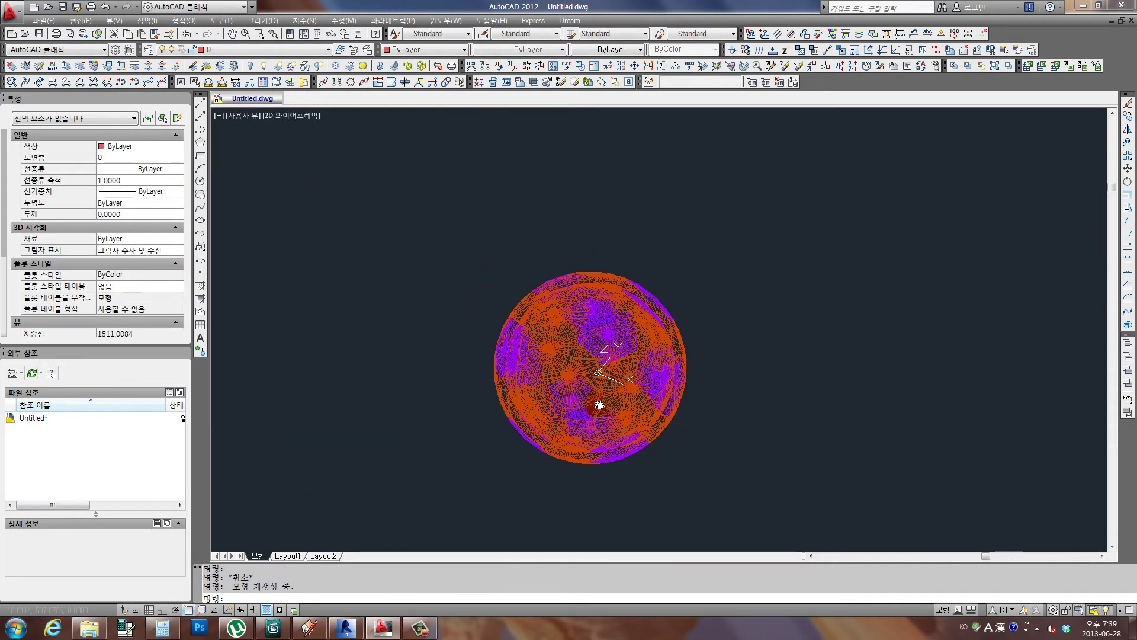
- Begin a Save As keeping AutoCAD 2000 DWG format, then cancel it
{"action": "left_click", "coordinate": [42, 20]}
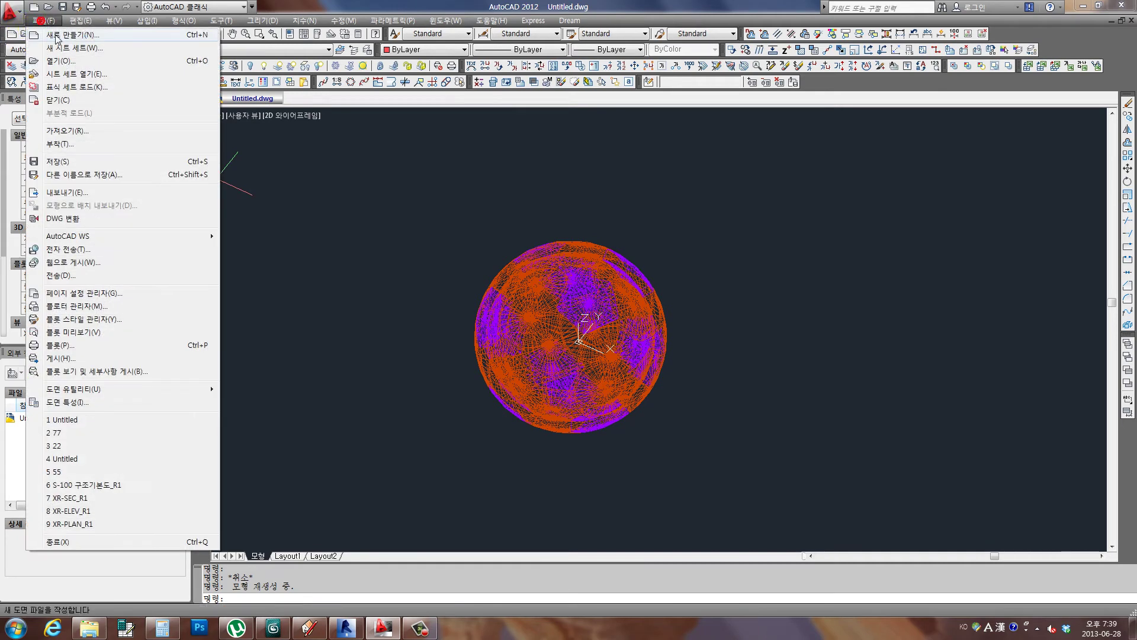
{"action": "left_click", "coordinate": [89, 175]}
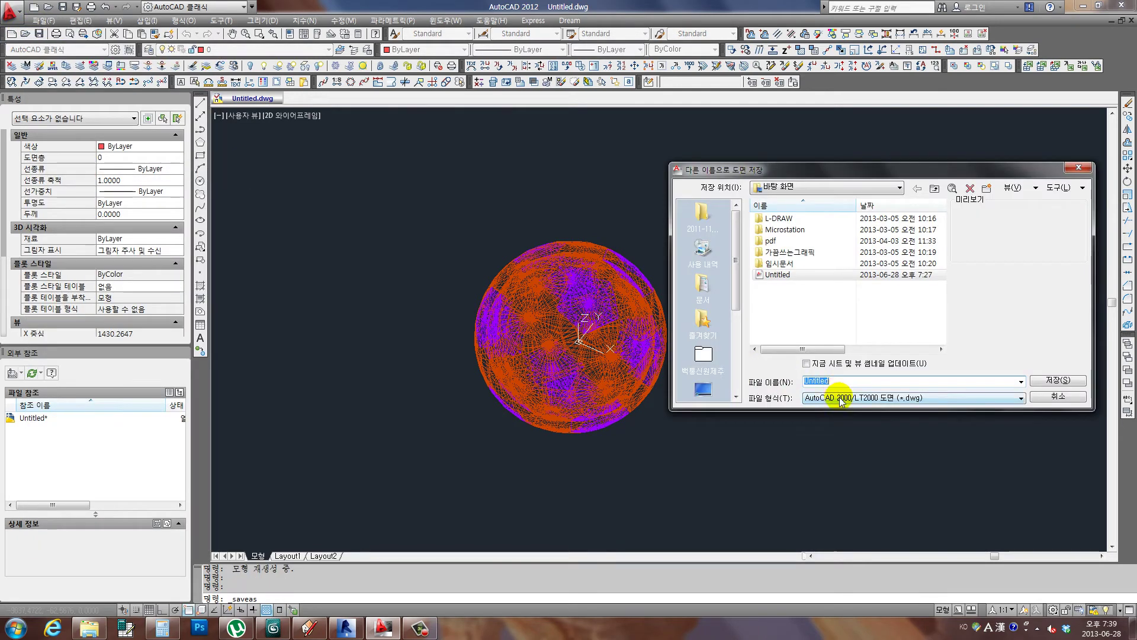
{"action": "left_click", "coordinate": [842, 398]}
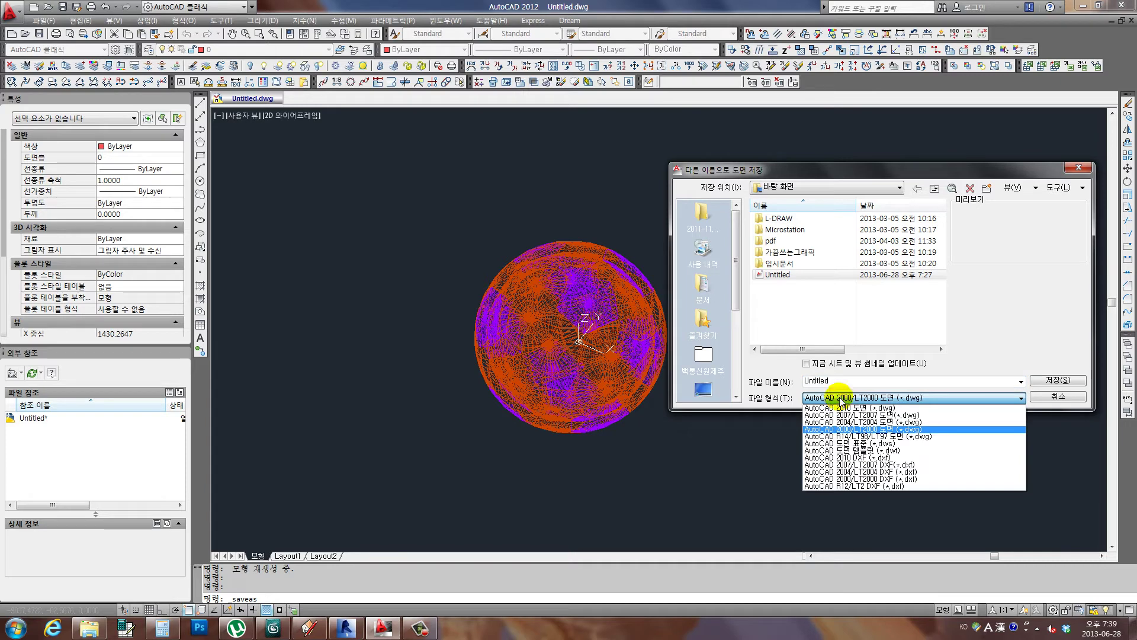
{"action": "left_click", "coordinate": [1053, 395]}
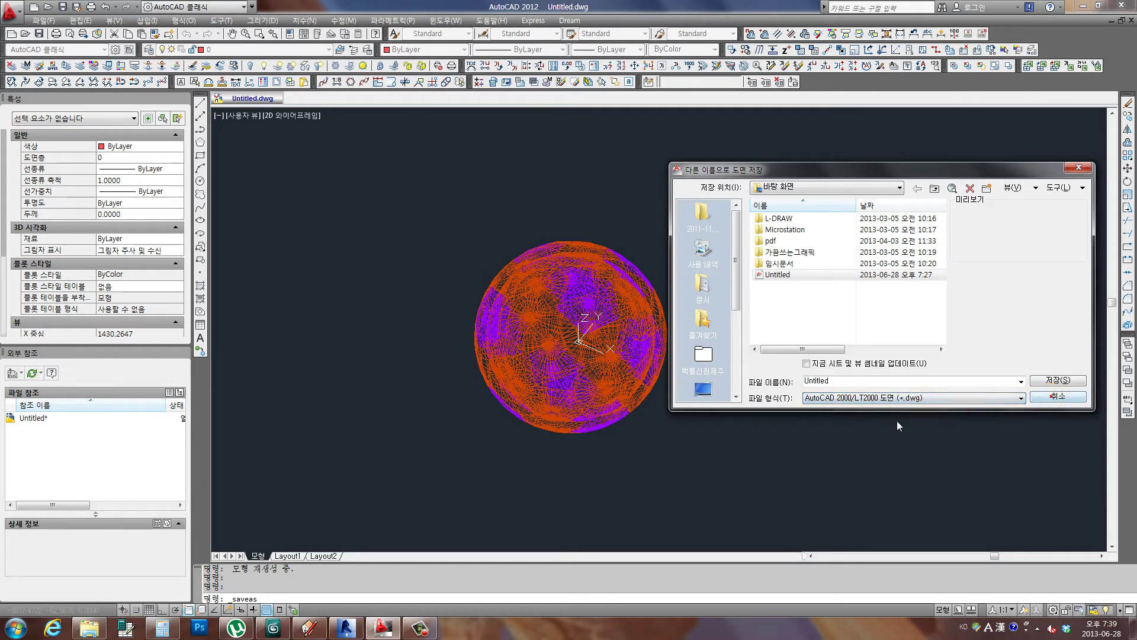
{"action": "left_click", "coordinate": [1066, 401]}
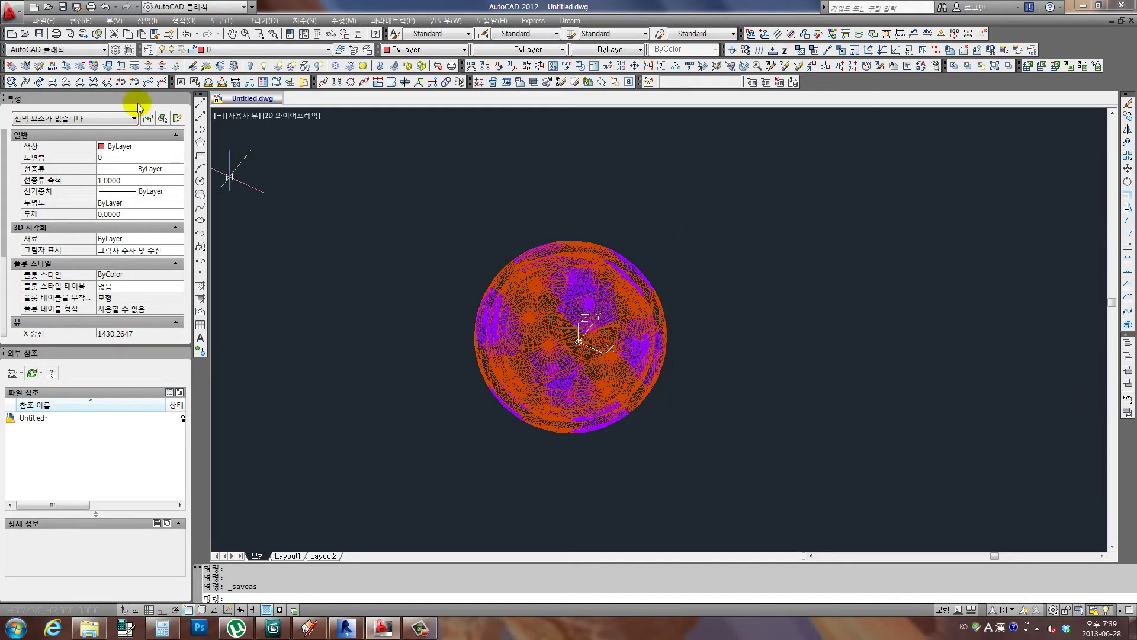
{"action": "left_click", "coordinate": [11, 9]}
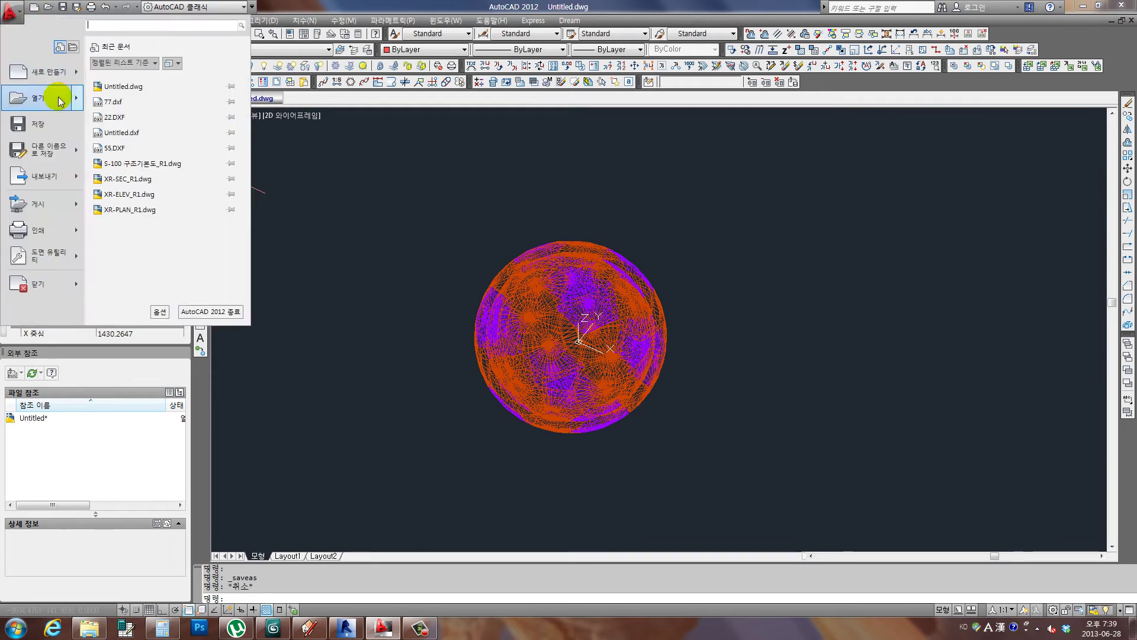
{"action": "key", "text": "Escape"}
{"action": "key", "text": "Escape"}
- Save the drawing to the Desktop as bylayer.dwg
{"action": "key", "text": "ctrl+shift+s"}
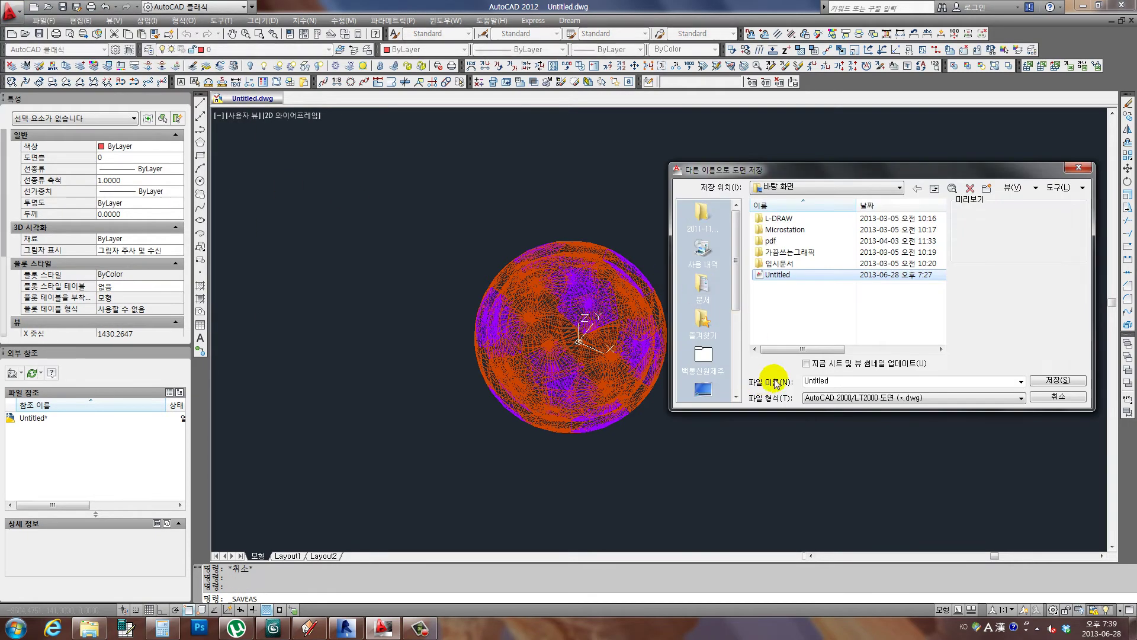
{"action": "left_click", "coordinate": [829, 382]}
{"action": "double_click", "coordinate": [835, 382]}
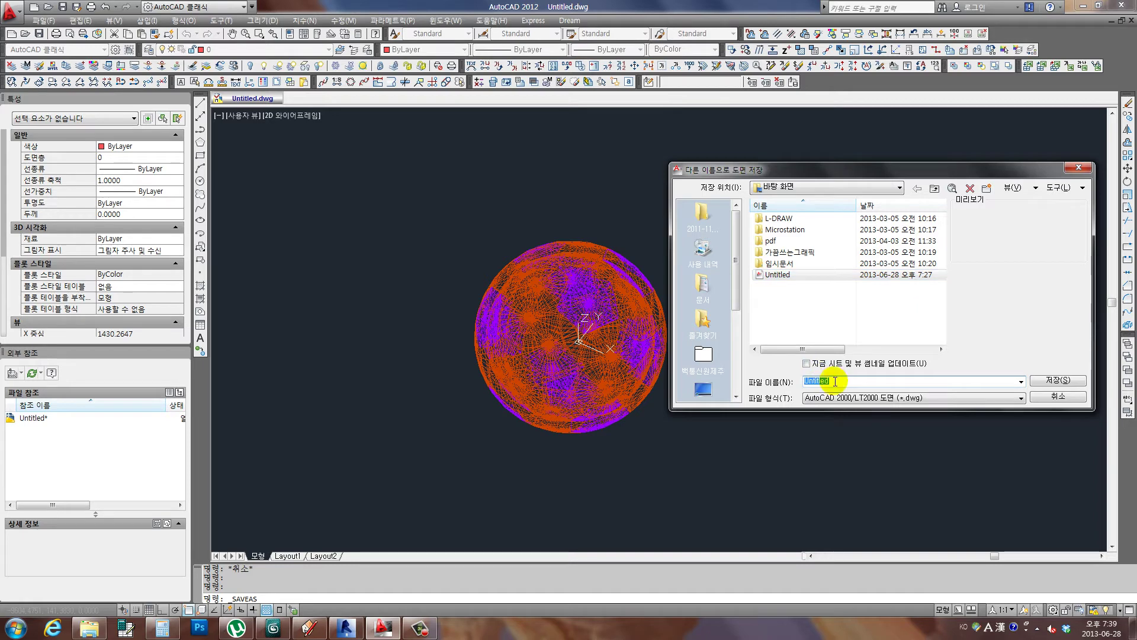
{"action": "type", "text": "1"}
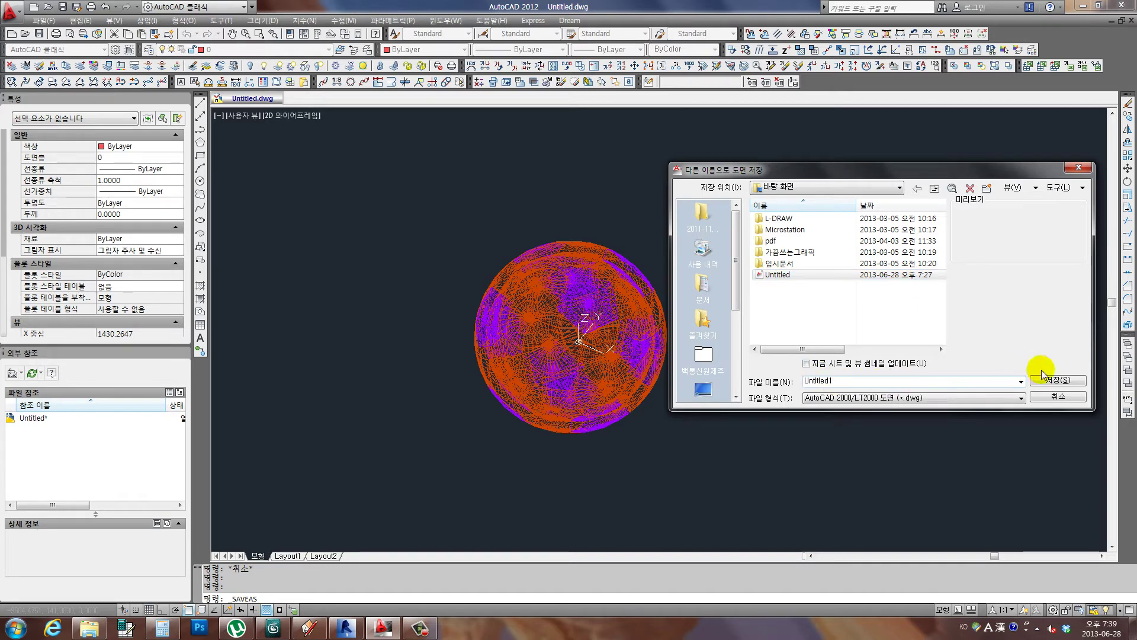
{"action": "key", "text": "BackSpace"}
{"action": "key", "text": "BackSpace"}
{"action": "key", "text": "BackSpace"}
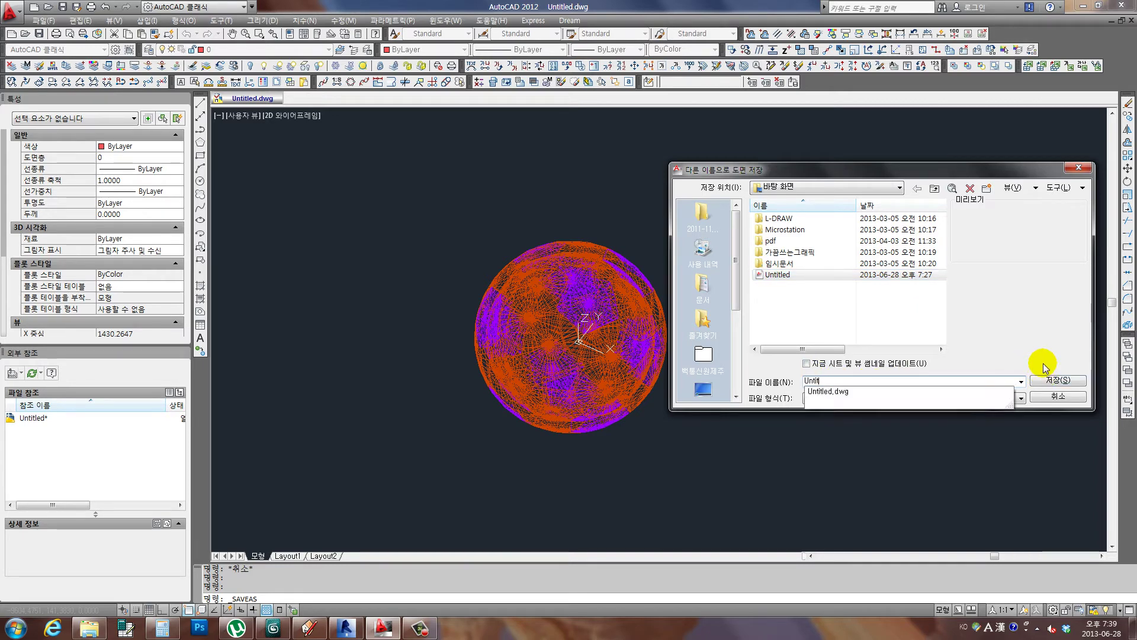
{"action": "key", "text": "BackSpace"}
{"action": "key", "text": "BackSpace"}
{"action": "type", "text": "bylayer"}
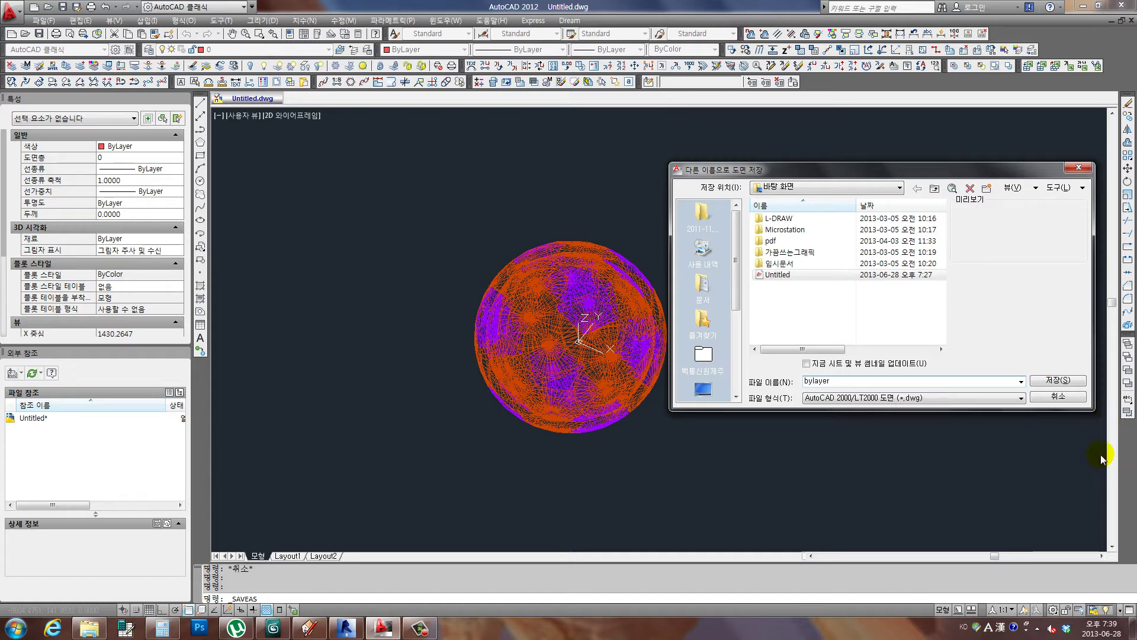
{"action": "left_click", "coordinate": [1059, 382]}
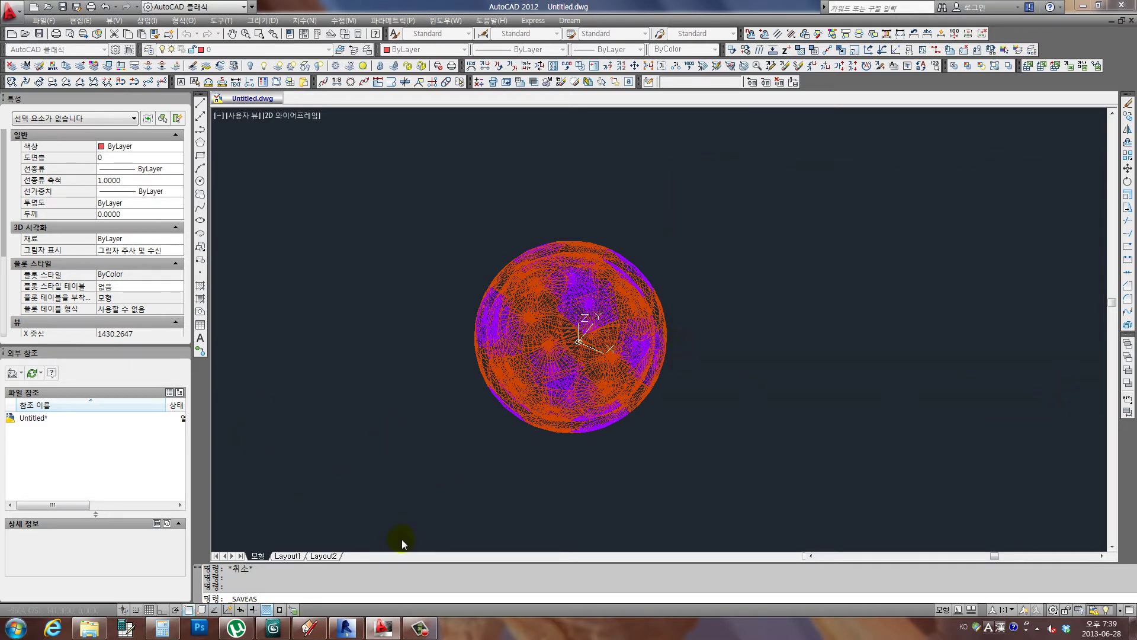
{"action": "left_click", "coordinate": [347, 629]}
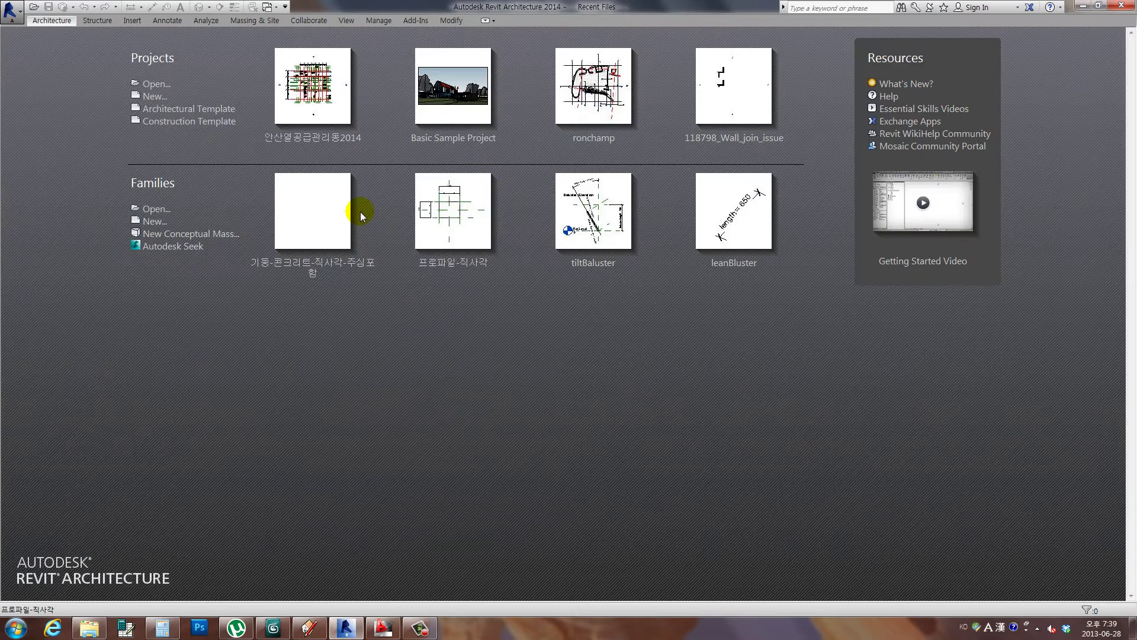
{"action": "left_click", "coordinate": [382, 631]}
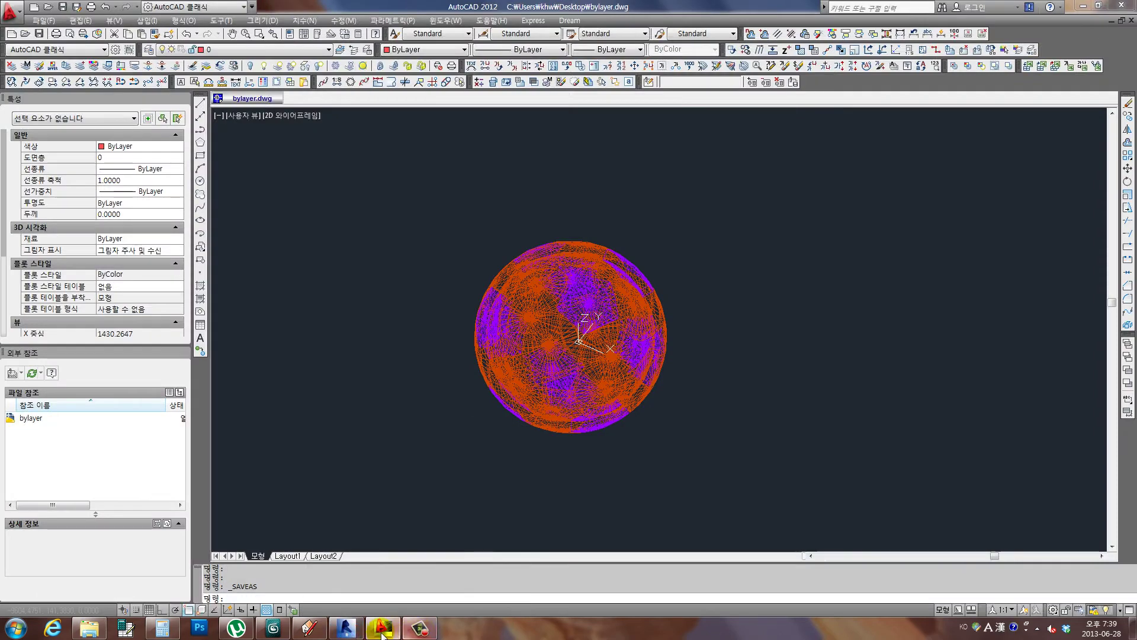
- In 3ds Max 9, start a fresh empty scene, discarding changes to the current one
{"action": "left_click", "coordinate": [273, 628]}
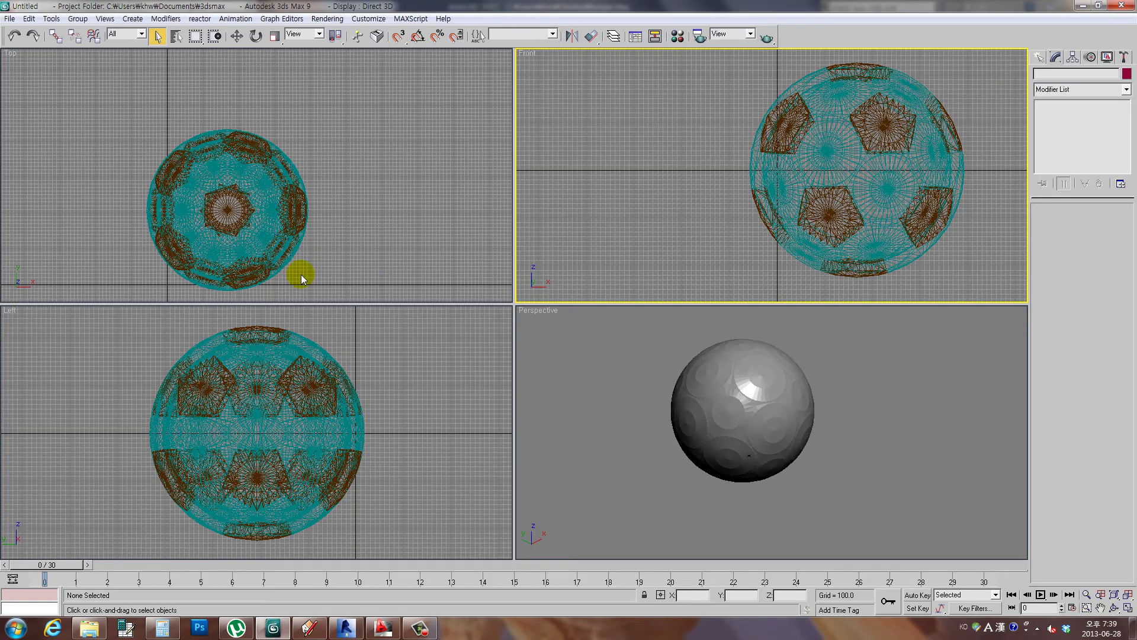
{"action": "left_click", "coordinate": [8, 18]}
{"action": "left_click", "coordinate": [25, 30]}
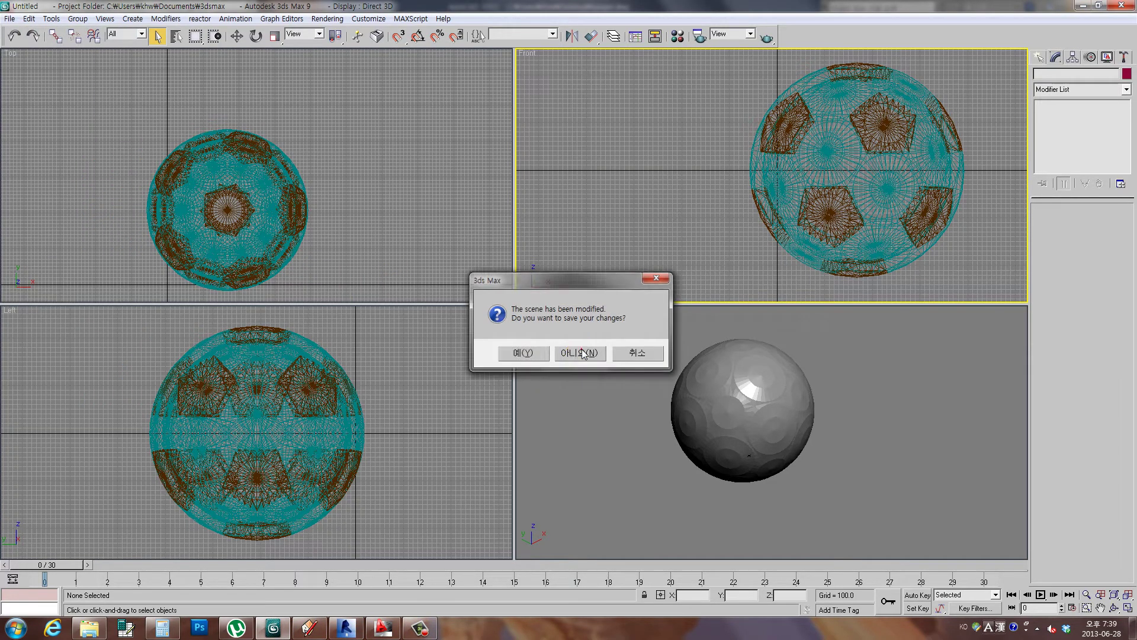
{"action": "left_click", "coordinate": [583, 353]}
{"action": "left_click", "coordinate": [540, 348]}
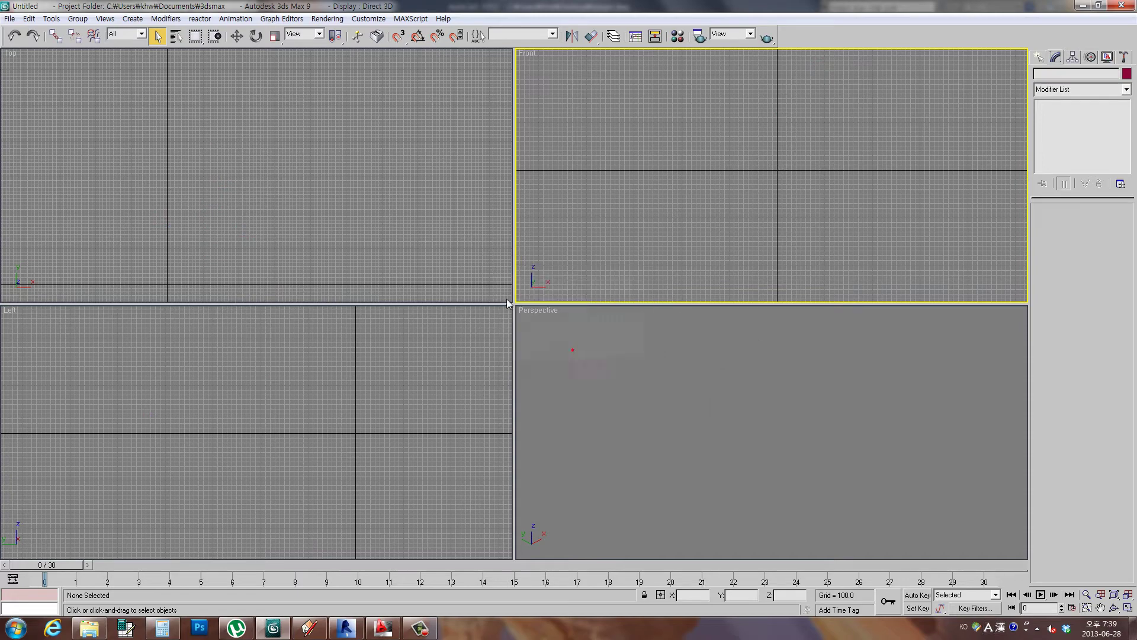
- Import bylayer.dwg into the new scene with the default import options
{"action": "left_click", "coordinate": [10, 19]}
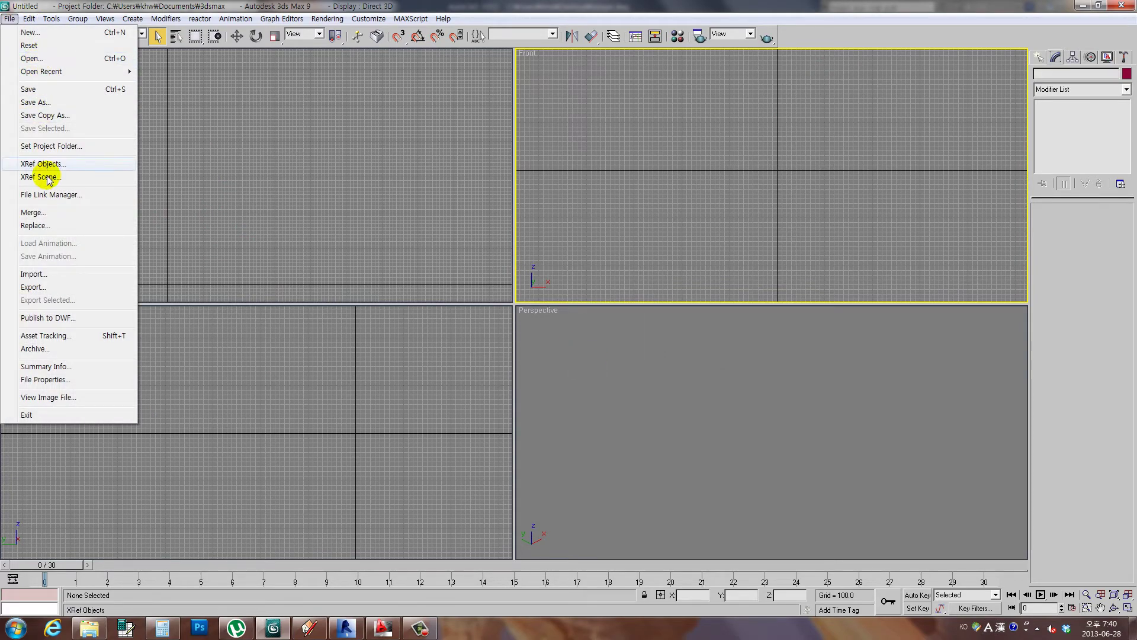
{"action": "left_click", "coordinate": [43, 274]}
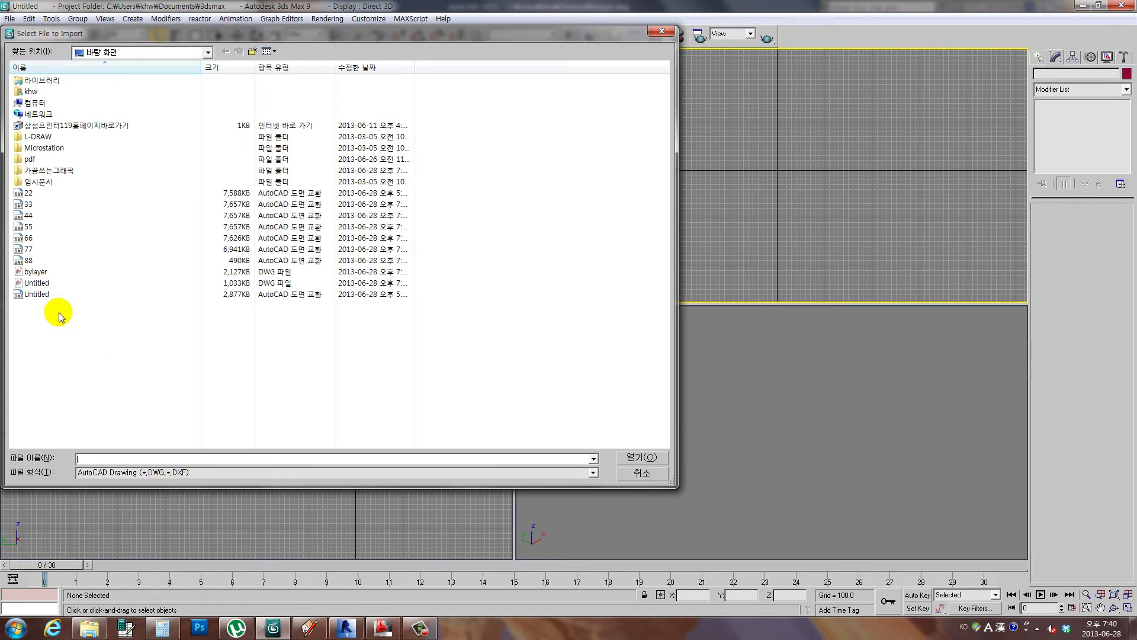
{"action": "left_click", "coordinate": [41, 271]}
{"action": "left_click", "coordinate": [646, 457]}
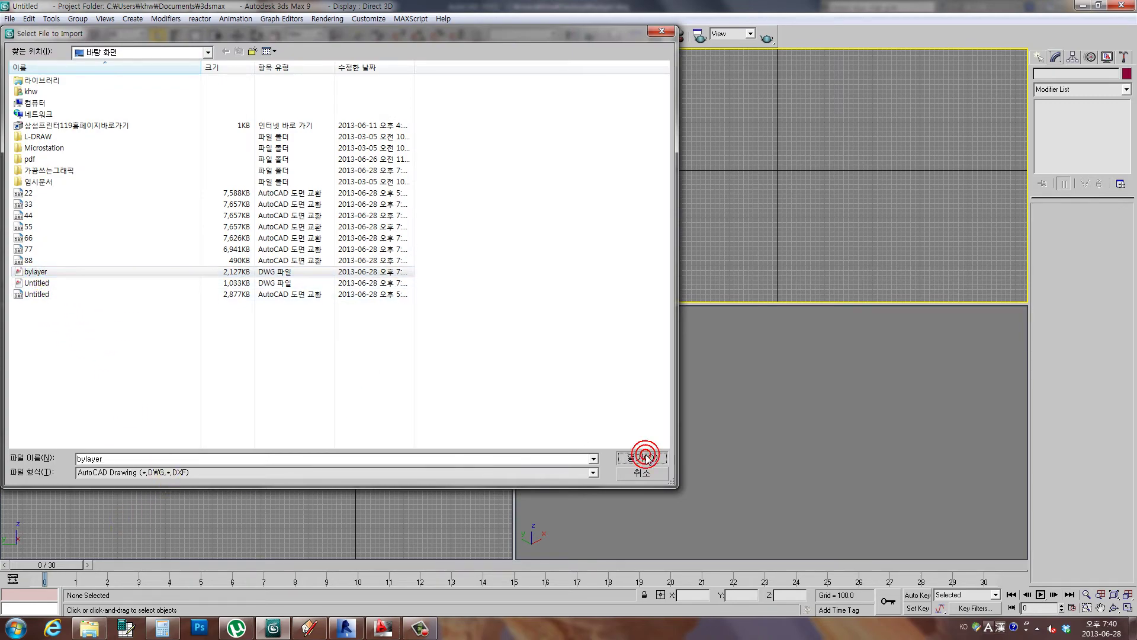
{"action": "left_click", "coordinate": [593, 481]}
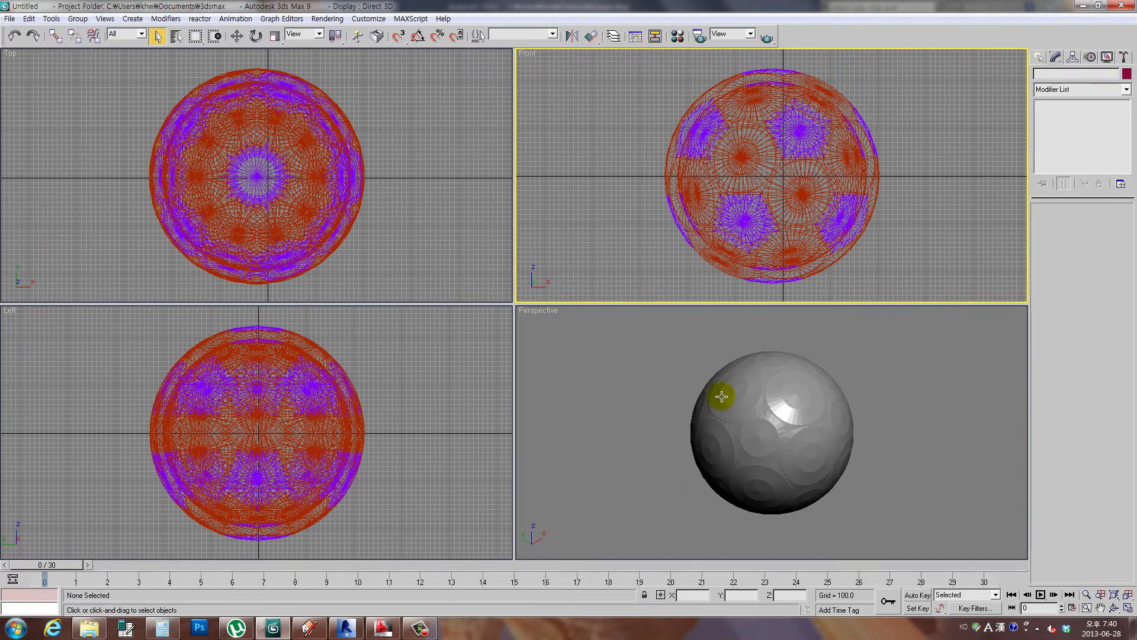
- Select the black-layer ball mesh and switch to its Edge sub-object level
{"action": "middle_click_drag", "start_coordinate": [749, 394], "coordinate": [730, 388]}
{"action": "left_click", "coordinate": [769, 227]}
{"action": "left_click", "coordinate": [714, 361]}
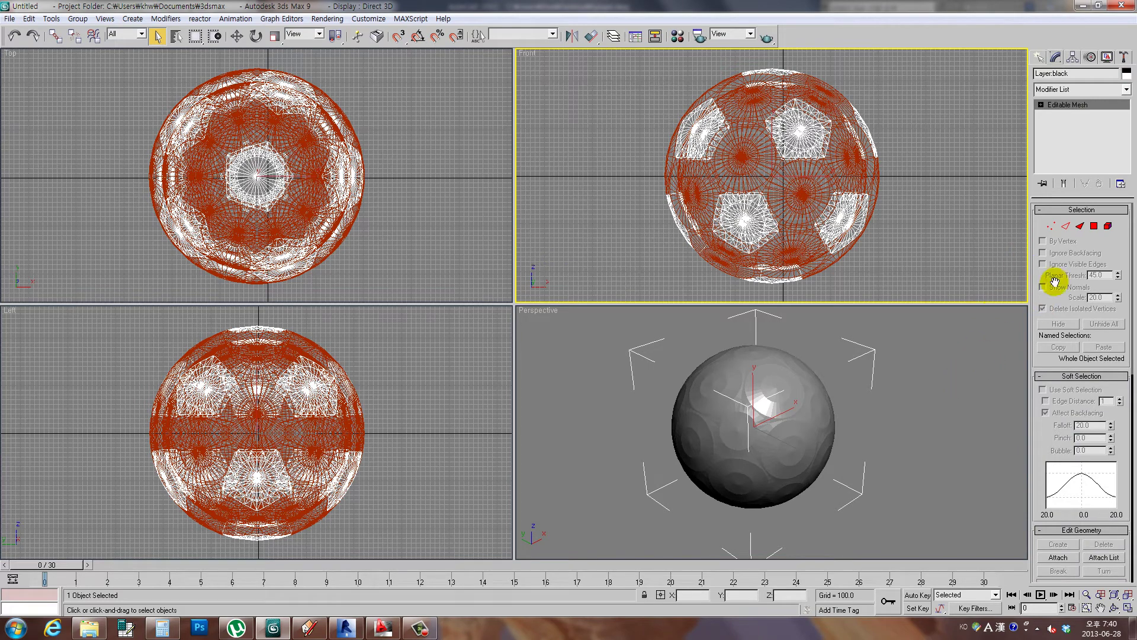
{"action": "left_click", "coordinate": [892, 385]}
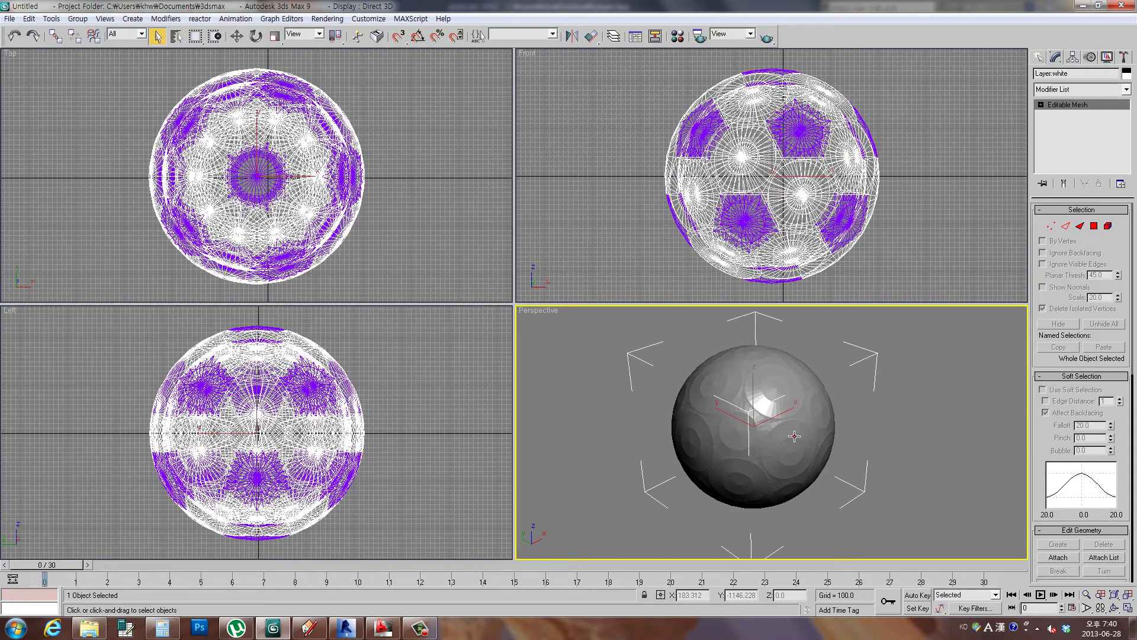
{"action": "left_click", "coordinate": [879, 348]}
{"action": "left_click", "coordinate": [903, 218]}
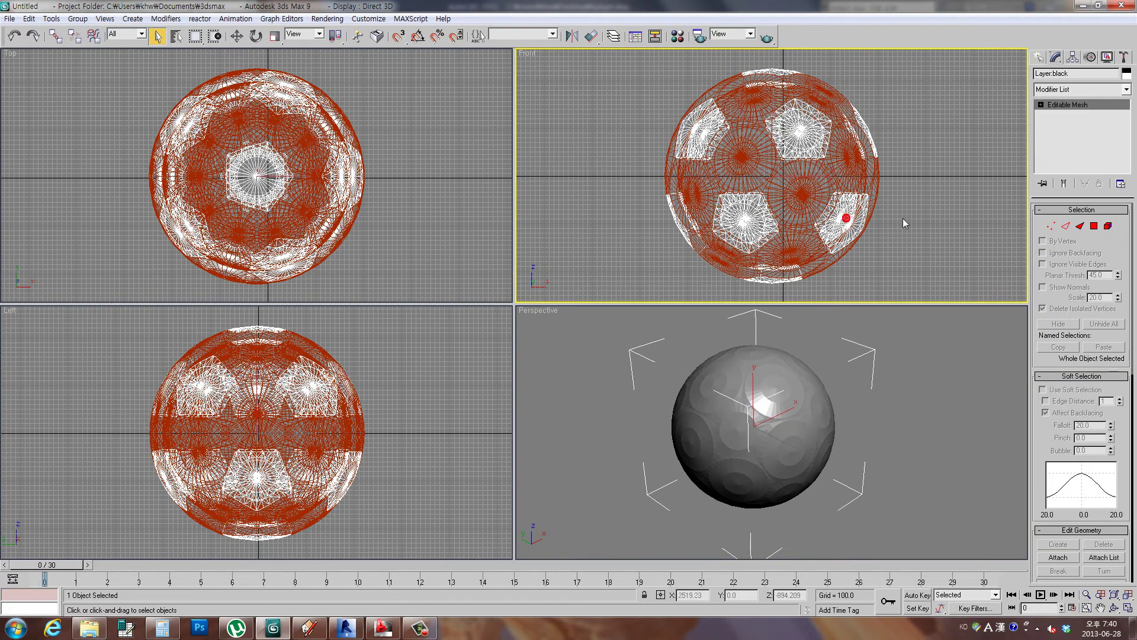
{"action": "left_click", "coordinate": [883, 208]}
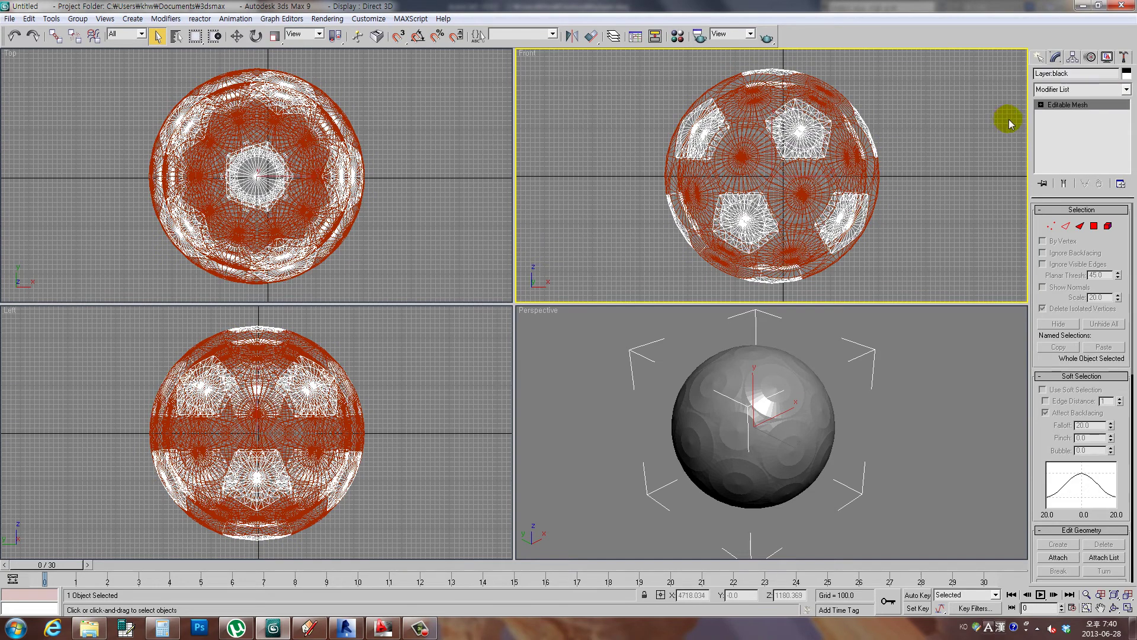
{"action": "left_click", "coordinate": [1040, 105]}
{"action": "left_click", "coordinate": [1060, 125]}
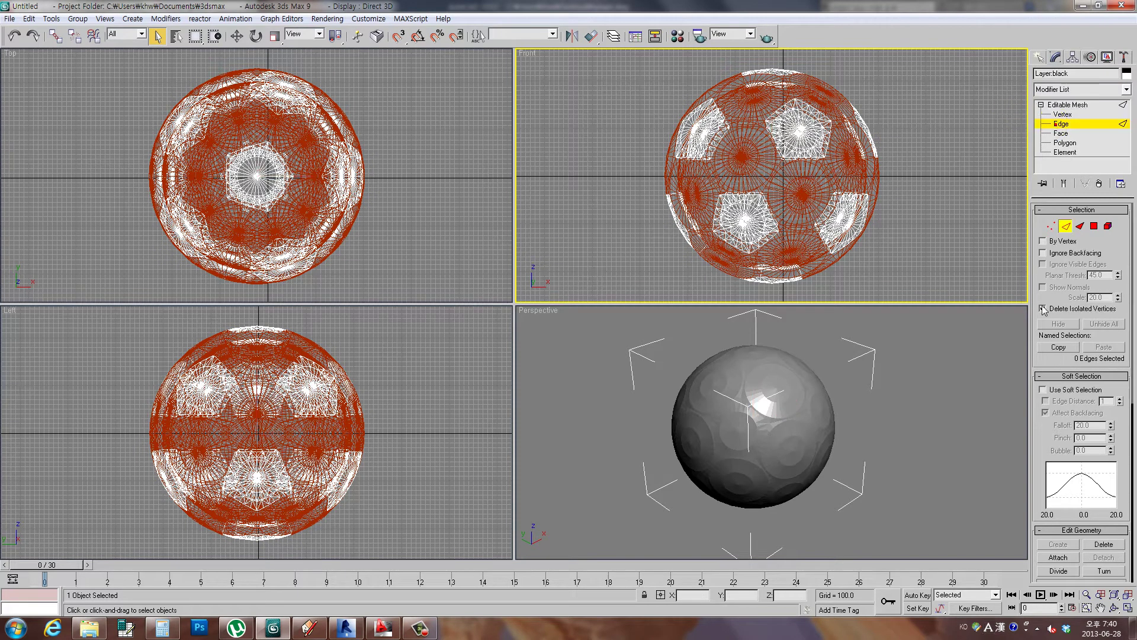
- Set Perspective to Wireframe, make all the black mesh's edges invisible, then return to mesh level
{"action": "left_click", "coordinate": [901, 532]}
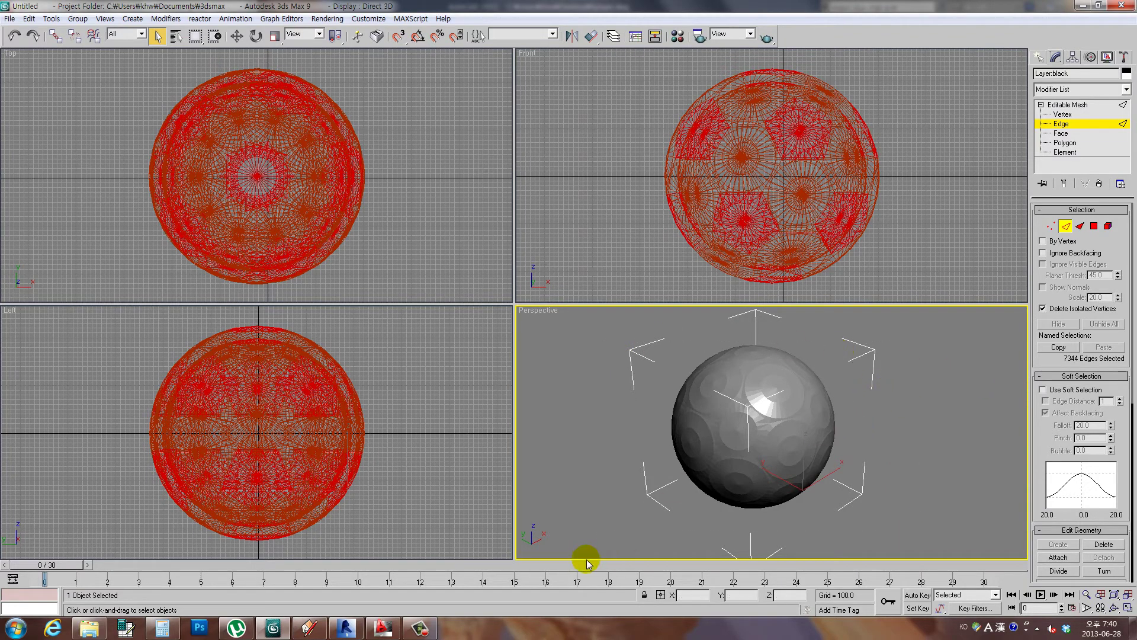
{"action": "right_click", "coordinate": [527, 310]}
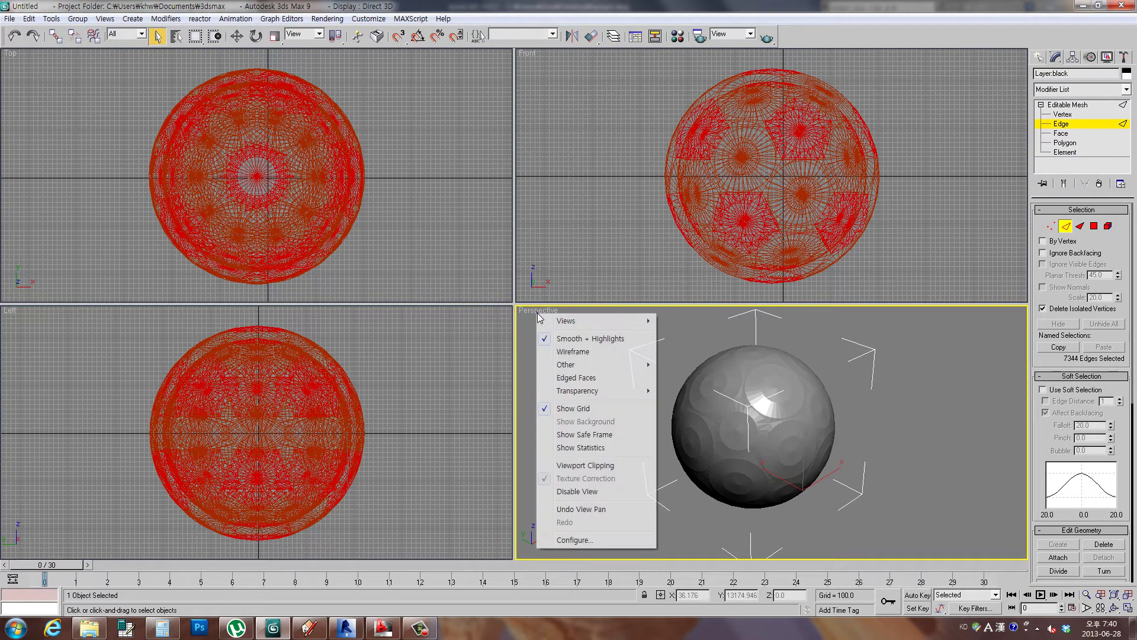
{"action": "left_click", "coordinate": [565, 350]}
{"action": "left_click", "coordinate": [909, 335]}
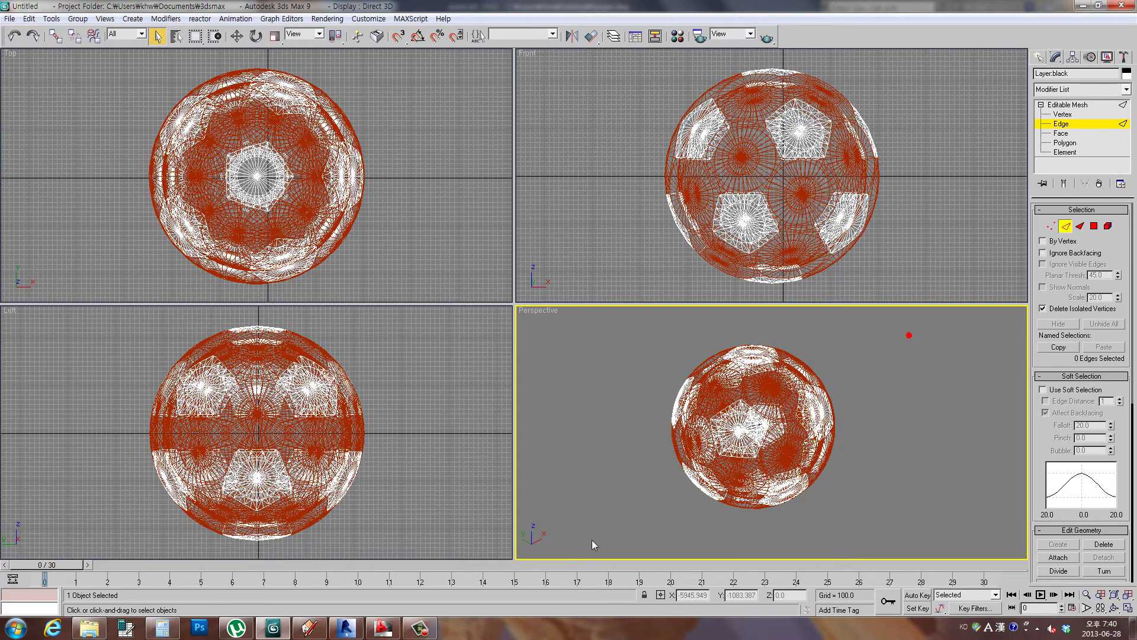
{"action": "key", "text": "ctrl+a"}
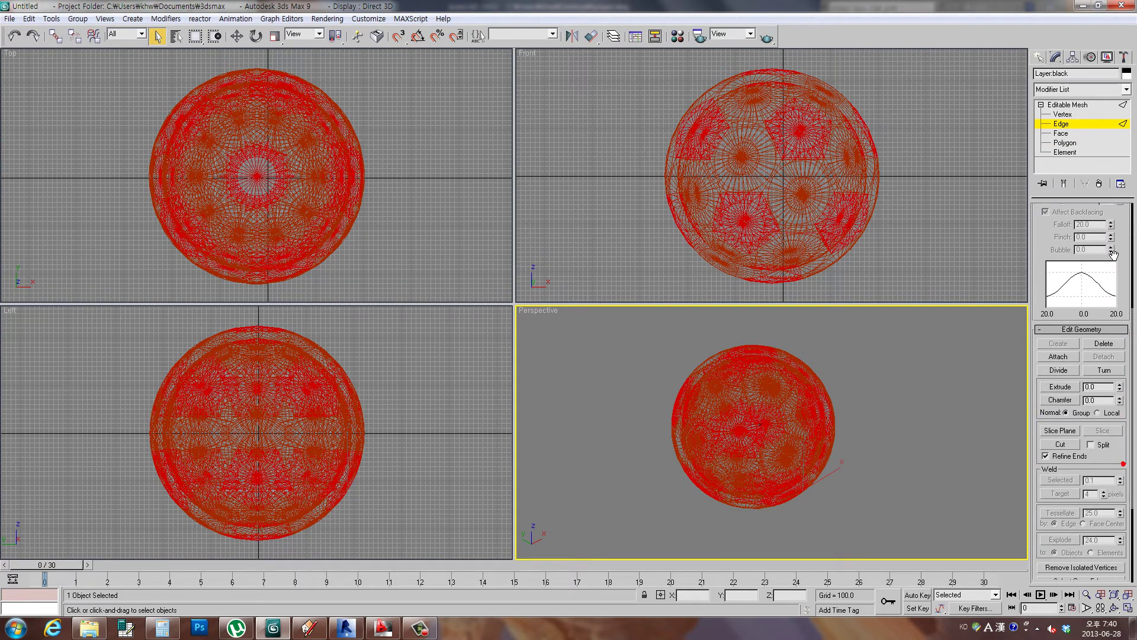
{"action": "left_click_drag", "start_coordinate": [1123, 464], "coordinate": [1090, 248]}
{"action": "left_click_drag", "start_coordinate": [1113, 442], "coordinate": [1114, 289]}
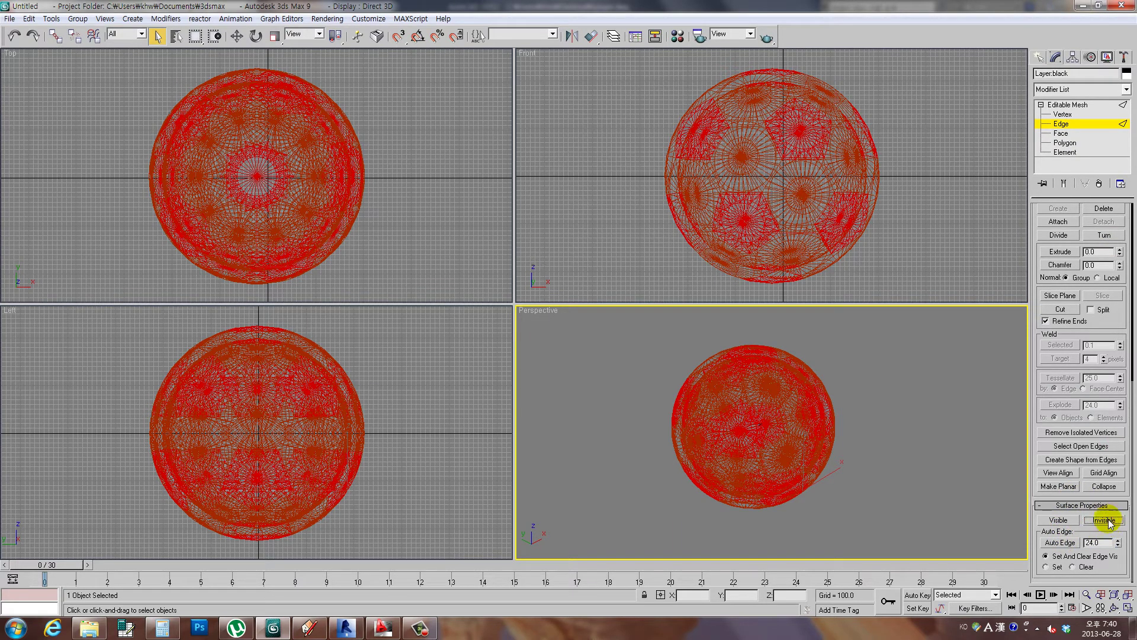
{"action": "left_click", "coordinate": [1073, 105]}
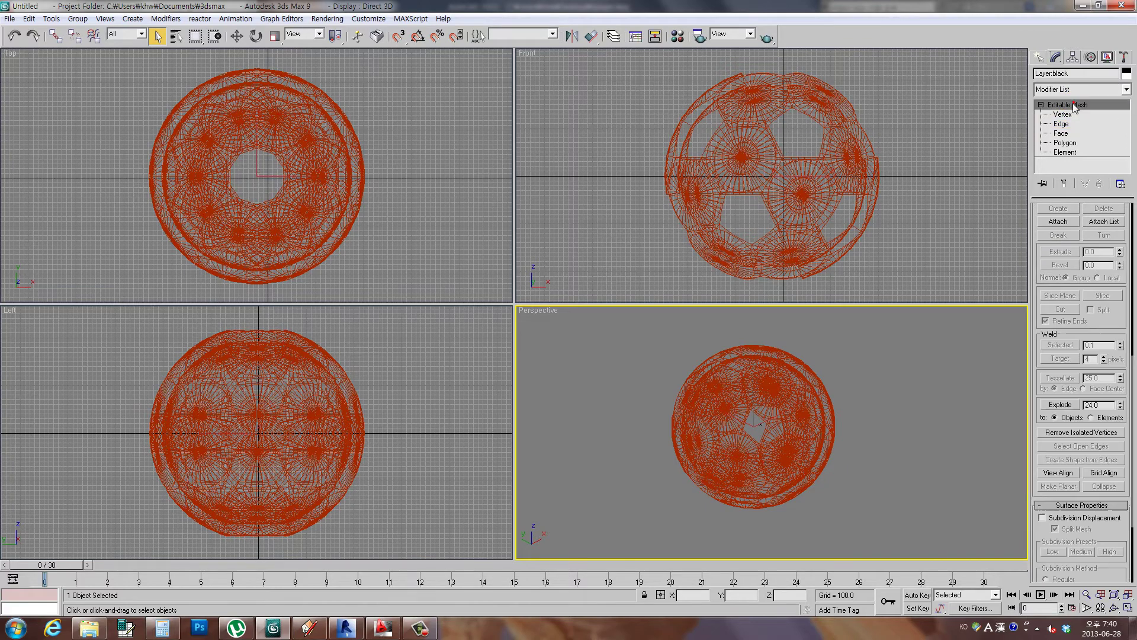
- Select the white-layer mesh, make all its edges invisible, and deselect everything
{"action": "left_click", "coordinate": [903, 243]}
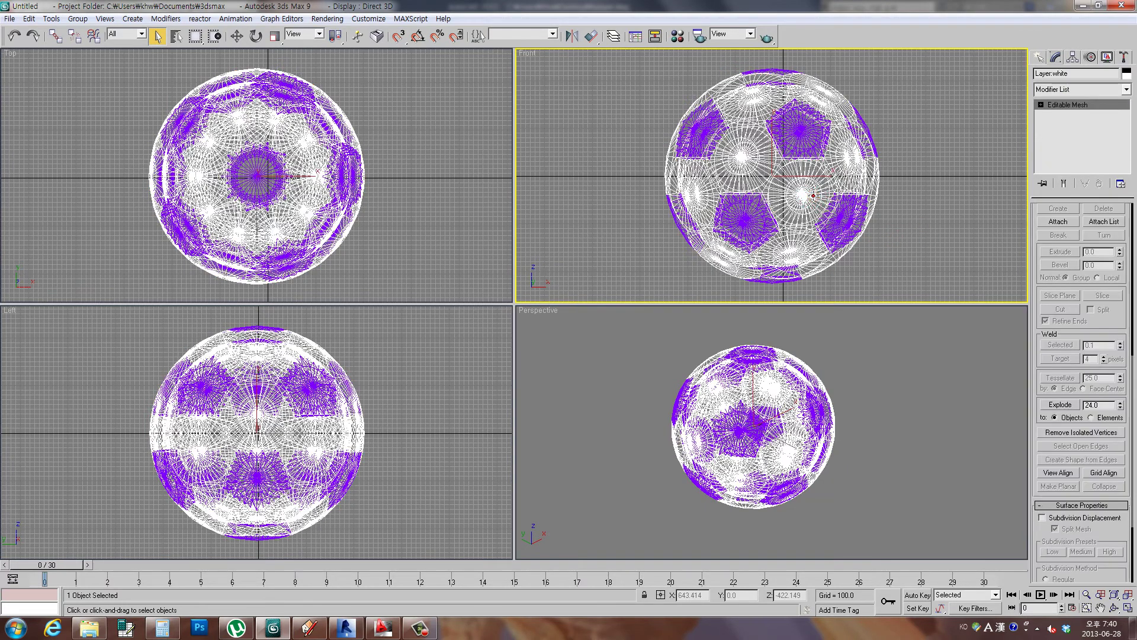
{"action": "left_click", "coordinate": [1041, 105]}
{"action": "left_click", "coordinate": [1060, 126]}
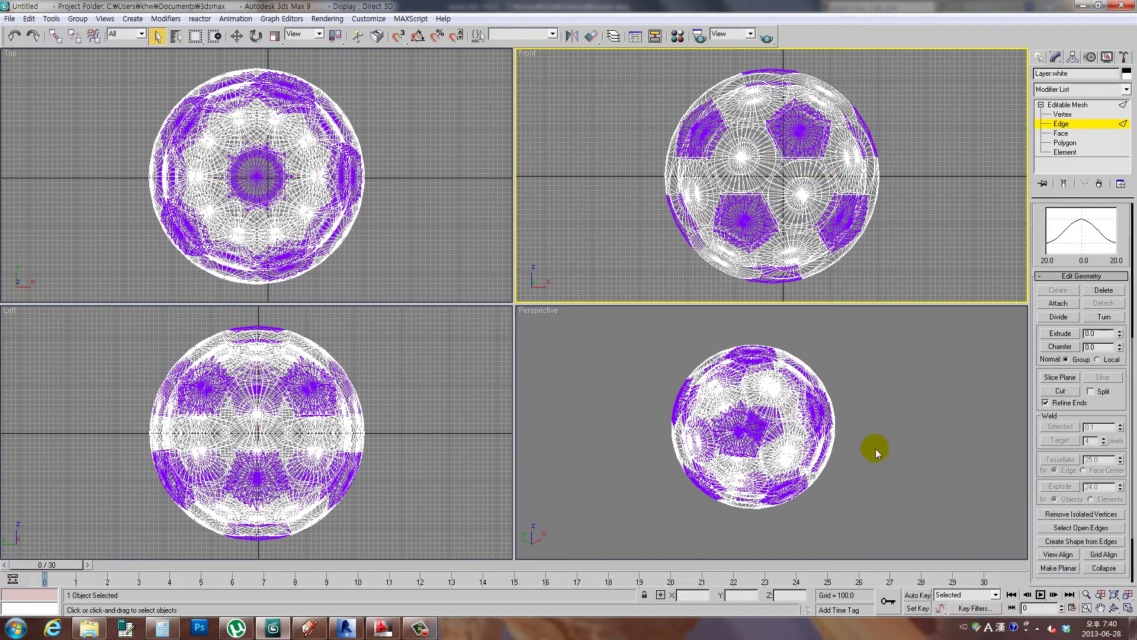
{"action": "left_click", "coordinate": [886, 521]}
{"action": "key", "text": "ctrl+a"}
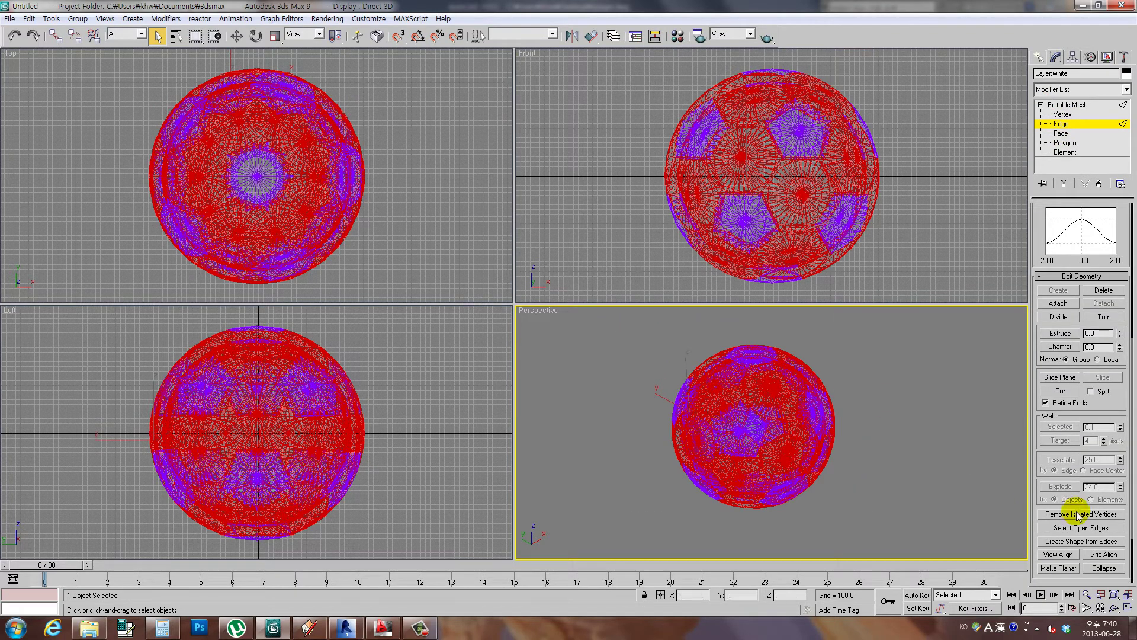
{"action": "scroll", "coordinate": [1113, 502], "scroll_direction": "down", "scroll_amount": 3}
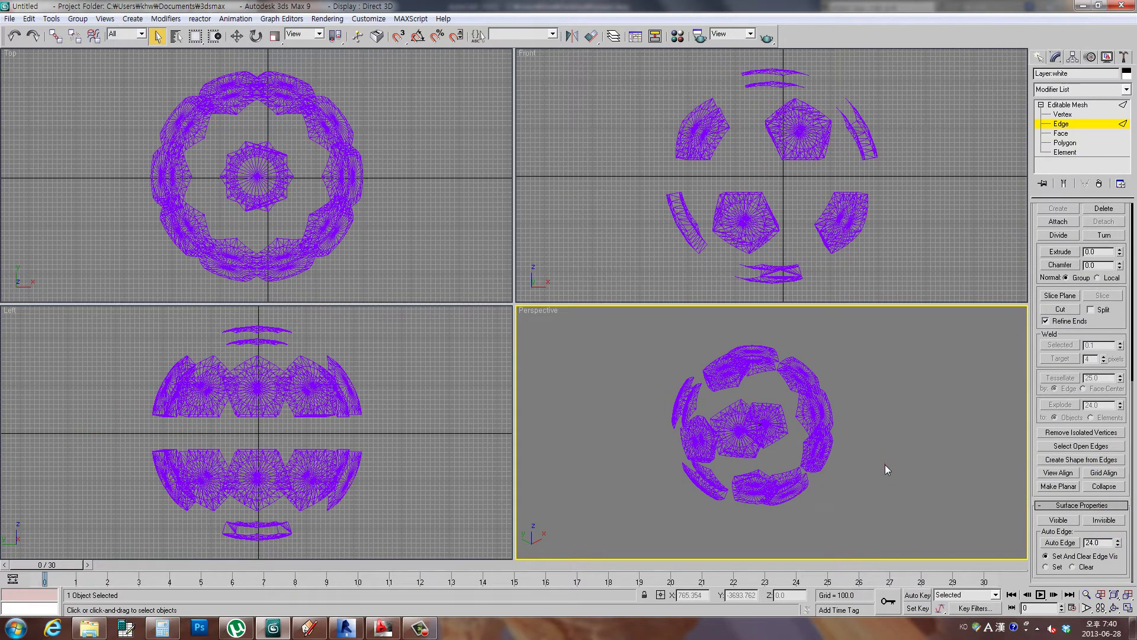
{"action": "left_click", "coordinate": [884, 464]}
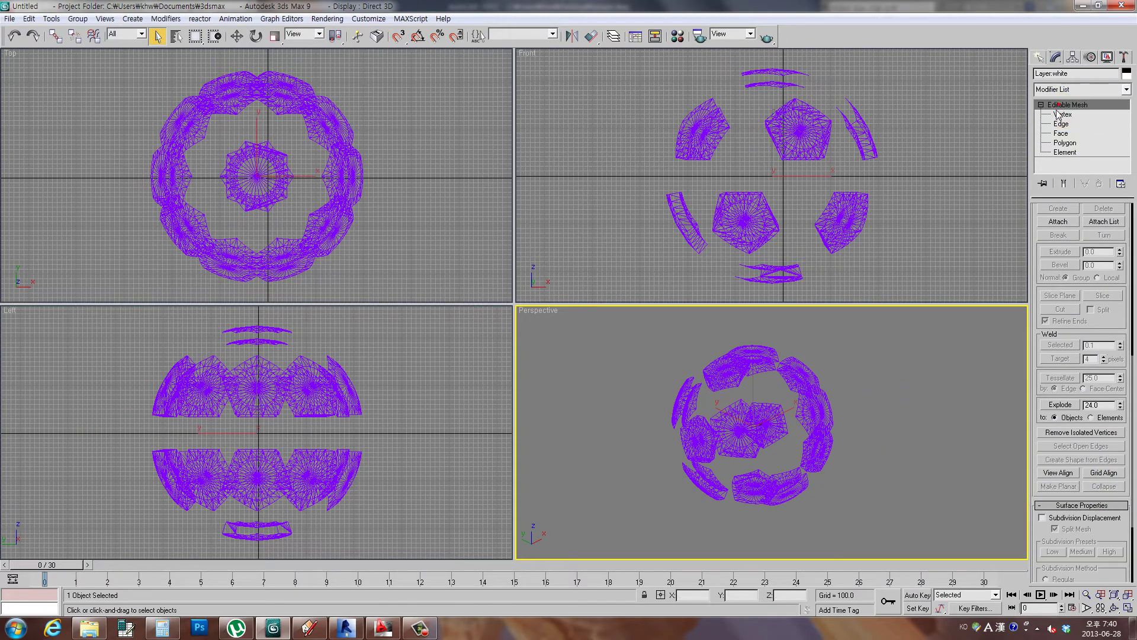
{"action": "left_click", "coordinate": [882, 344]}
{"action": "left_click", "coordinate": [11, 18]}
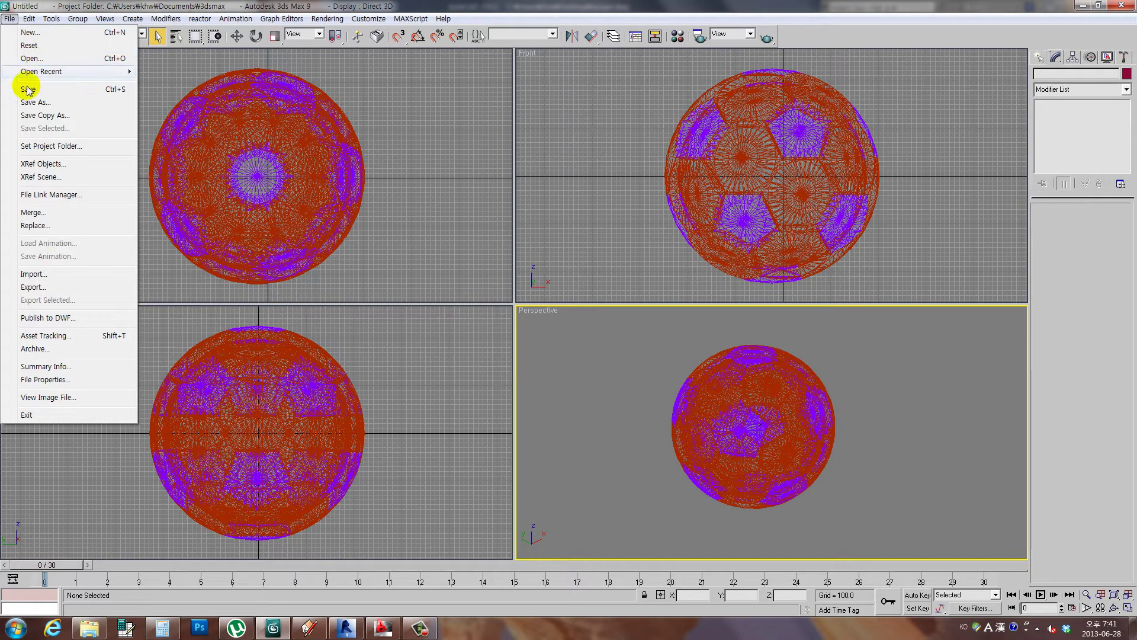
- Export the scene as the AutoCAD 2007 DXF file 'new ball'
{"action": "left_click", "coordinate": [34, 286]}
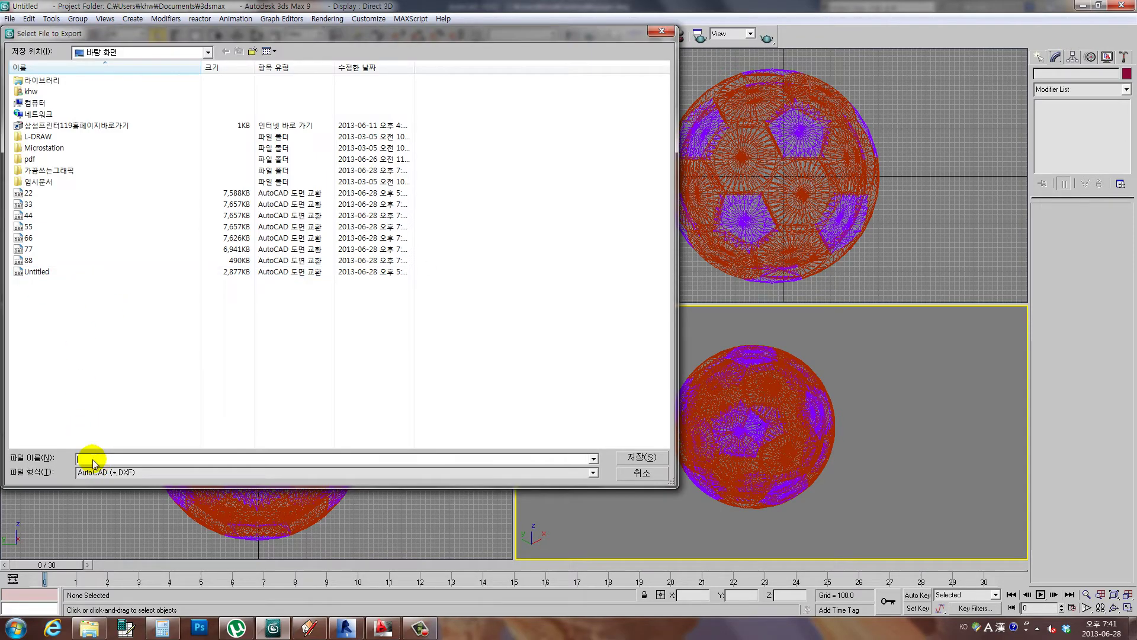
{"action": "type", "text": "1"}
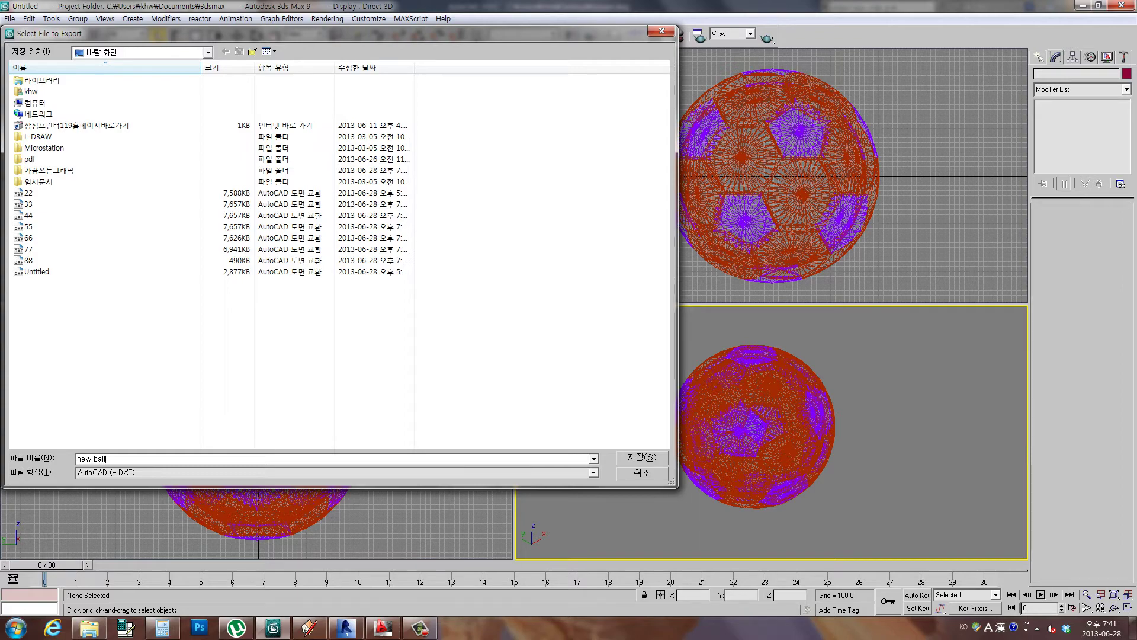
{"action": "left_click", "coordinate": [640, 459]}
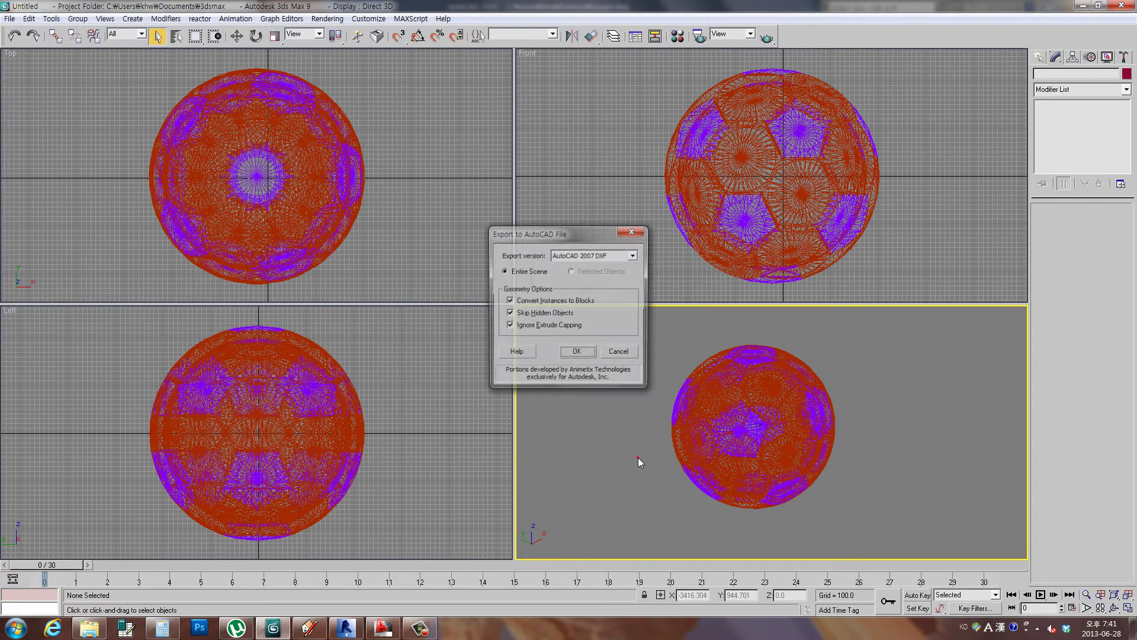
{"action": "left_click", "coordinate": [591, 255]}
{"action": "left_click", "coordinate": [595, 267]}
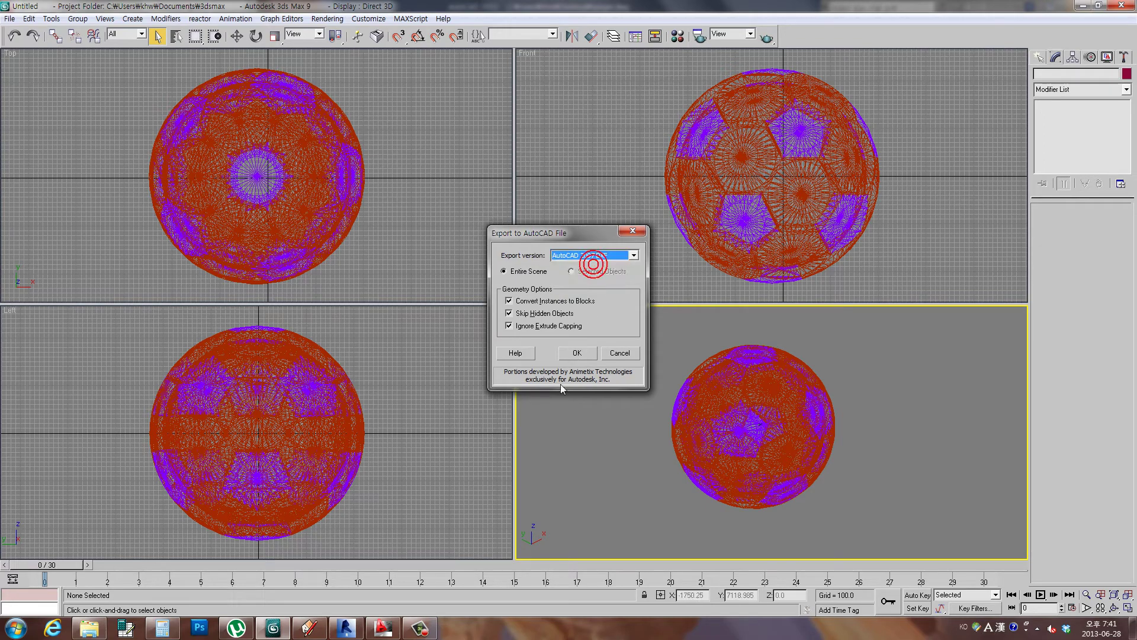
{"action": "left_click", "coordinate": [577, 352]}
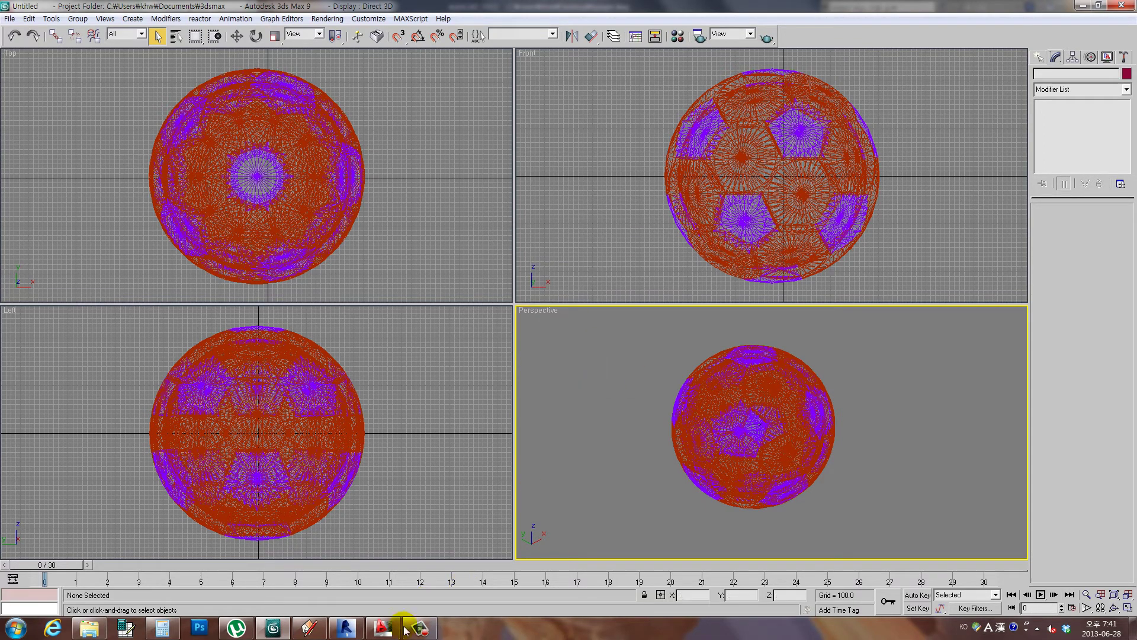
- In Revit, create a new family from the Metric Generic Model template
{"action": "left_click", "coordinate": [346, 628]}
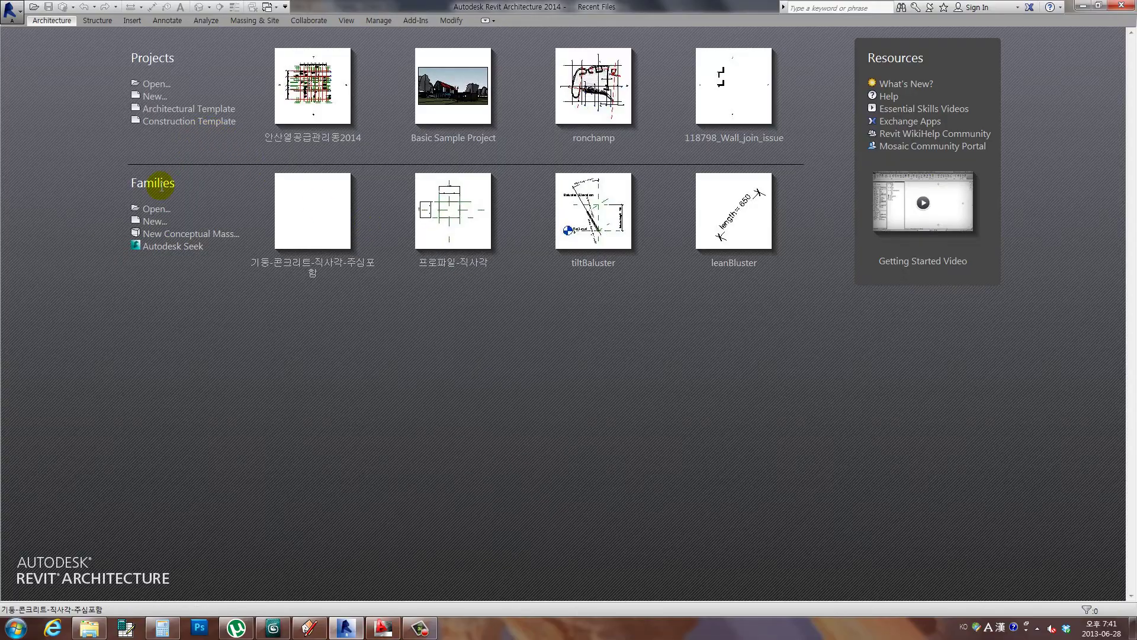
{"action": "left_click", "coordinate": [154, 221]}
{"action": "mouse_move", "coordinate": [688, 228]}
{"action": "left_mouse_down"}
{"action": "mouse_move", "coordinate": [696, 362]}
{"action": "mouse_move", "coordinate": [689, 300]}
{"action": "left_mouse_up"}
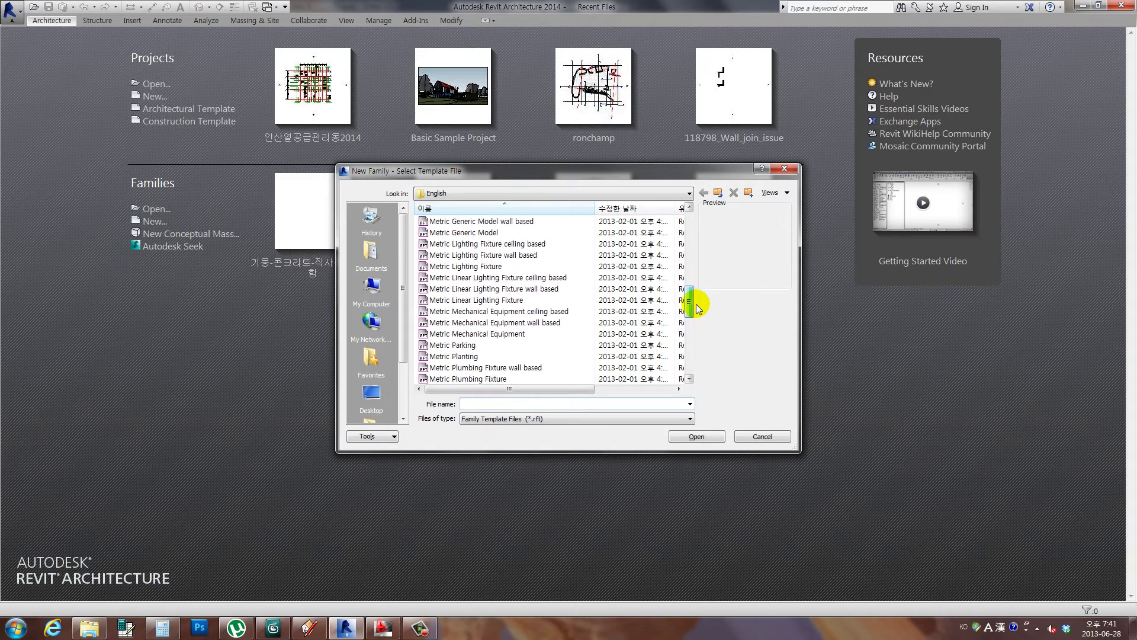
{"action": "left_click", "coordinate": [507, 244]}
{"action": "left_click", "coordinate": [697, 436]}
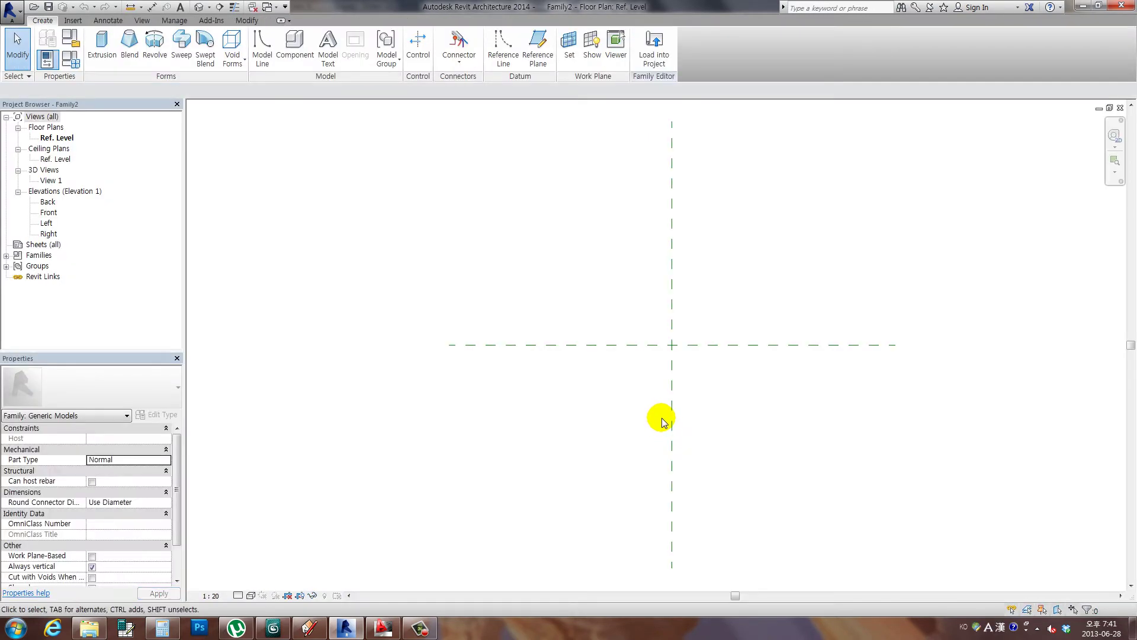
- Import the new ball DXF file into the family
{"action": "left_click", "coordinate": [73, 20]}
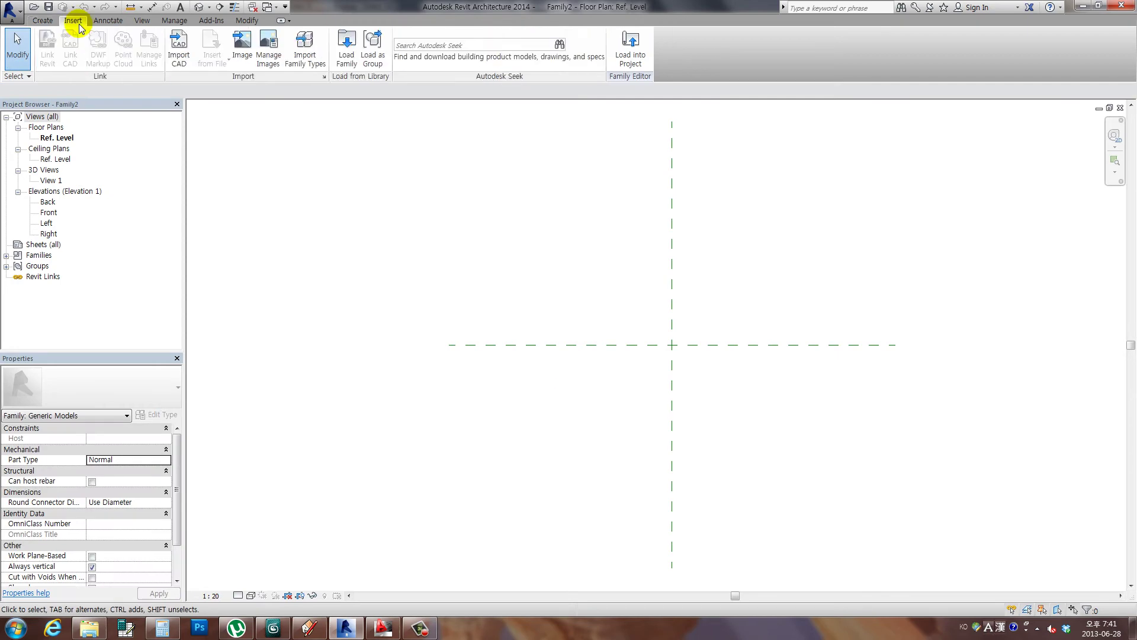
{"action": "left_click", "coordinate": [179, 51]}
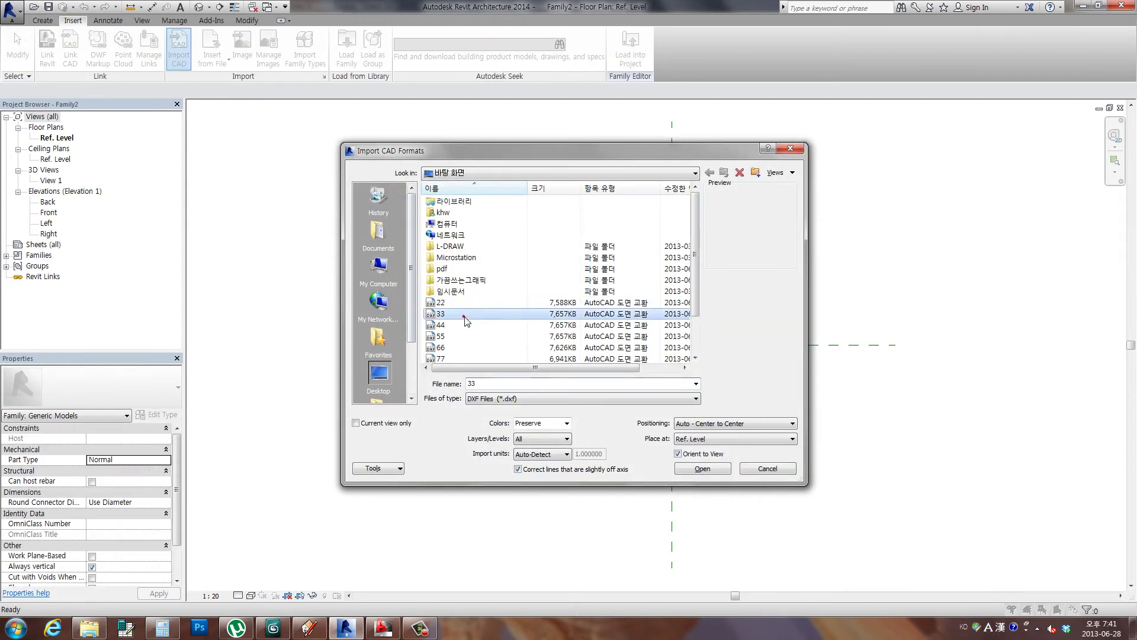
{"action": "scroll", "coordinate": [486, 314], "scroll_direction": "down", "scroll_amount": 2}
{"action": "left_click", "coordinate": [457, 336]}
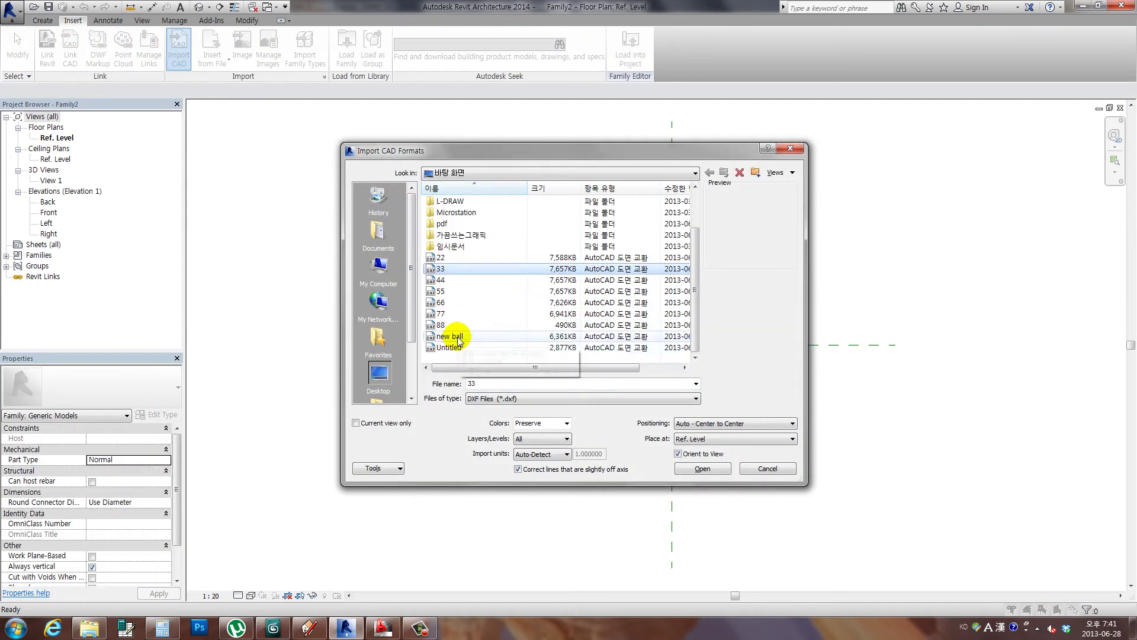
{"action": "left_click", "coordinate": [701, 468]}
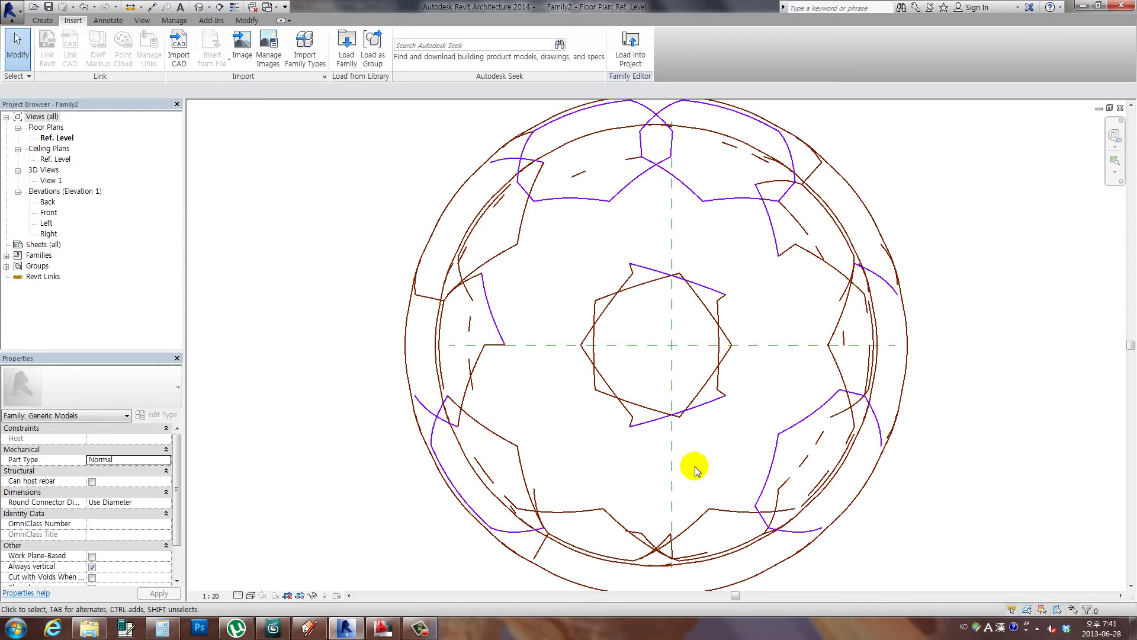
- View the ball in the default 3D view with the Shaded visual style
{"action": "left_click", "coordinate": [199, 6]}
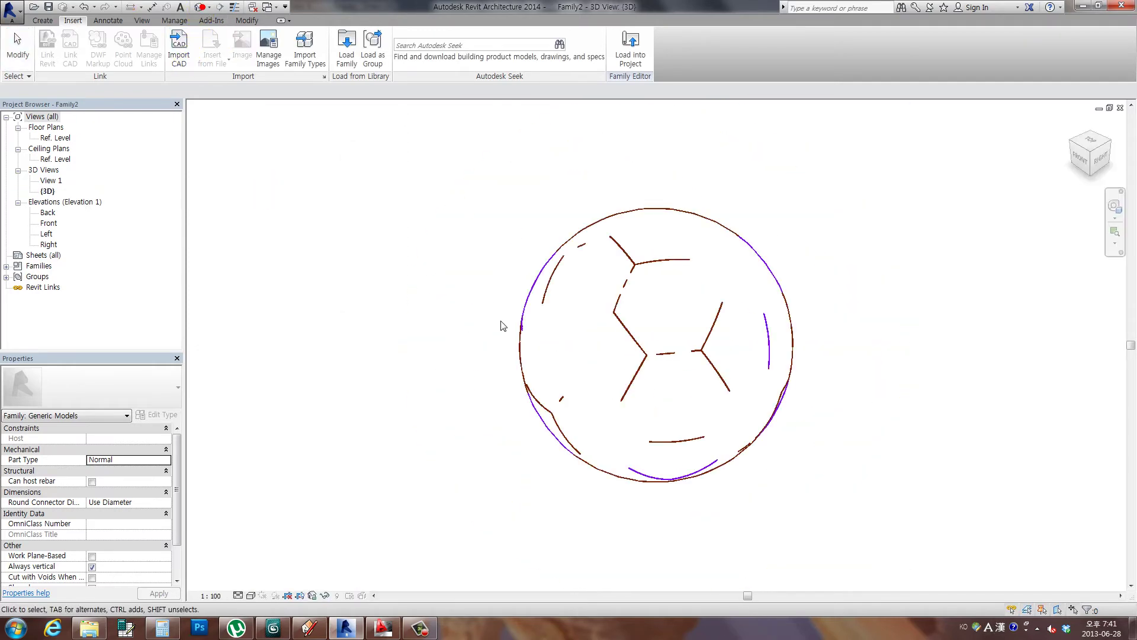
{"action": "middle_click_drag", "start_coordinate": [541, 354], "coordinate": [487, 393], "text": "shift"}
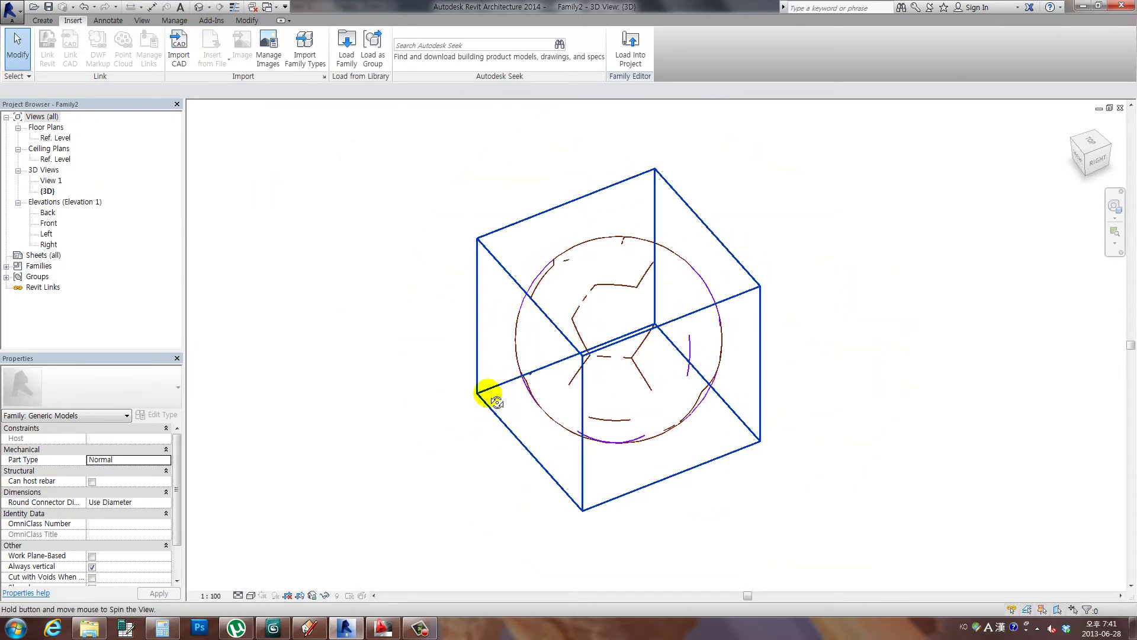
{"action": "left_click", "coordinate": [252, 597]}
{"action": "left_click", "coordinate": [273, 548]}
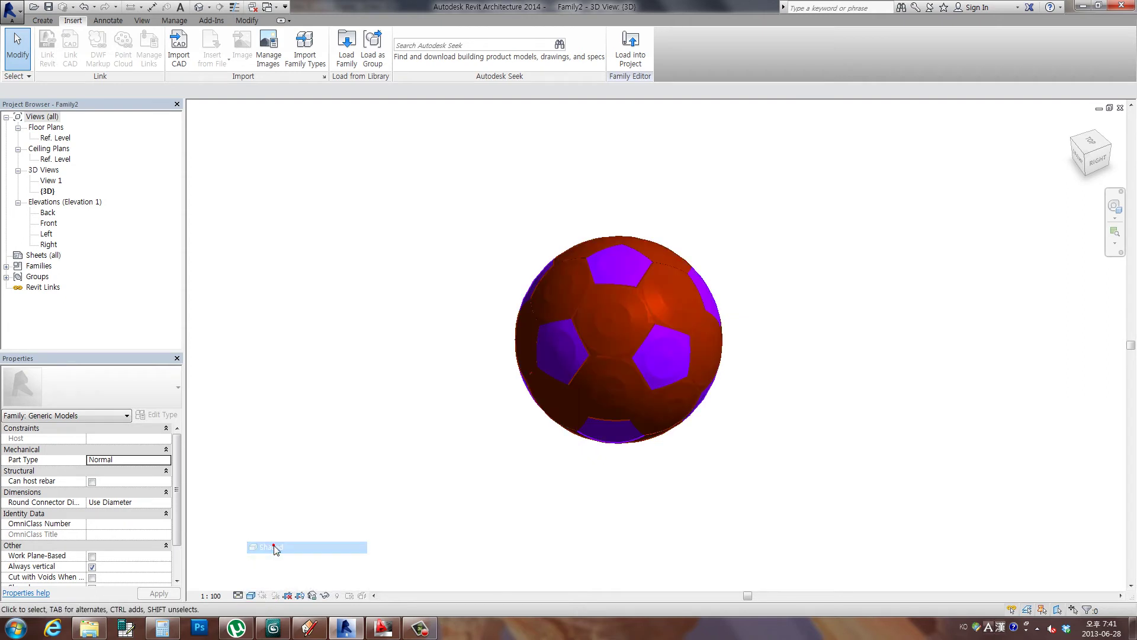
{"action": "mouse_move", "coordinate": [578, 452]}
{"action": "middle_mouse_down", "text": "shift"}
{"action": "mouse_move", "coordinate": [626, 441]}
{"action": "mouse_move", "coordinate": [621, 375]}
{"action": "middle_mouse_up", "text": "shift"}
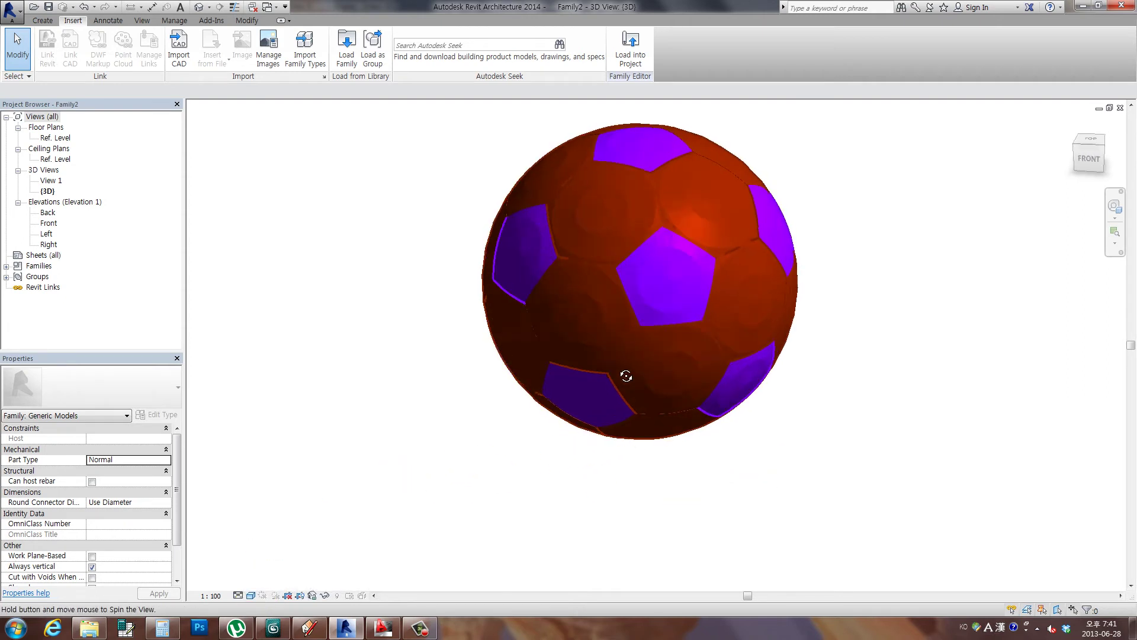
{"action": "left_click", "coordinate": [246, 21]}
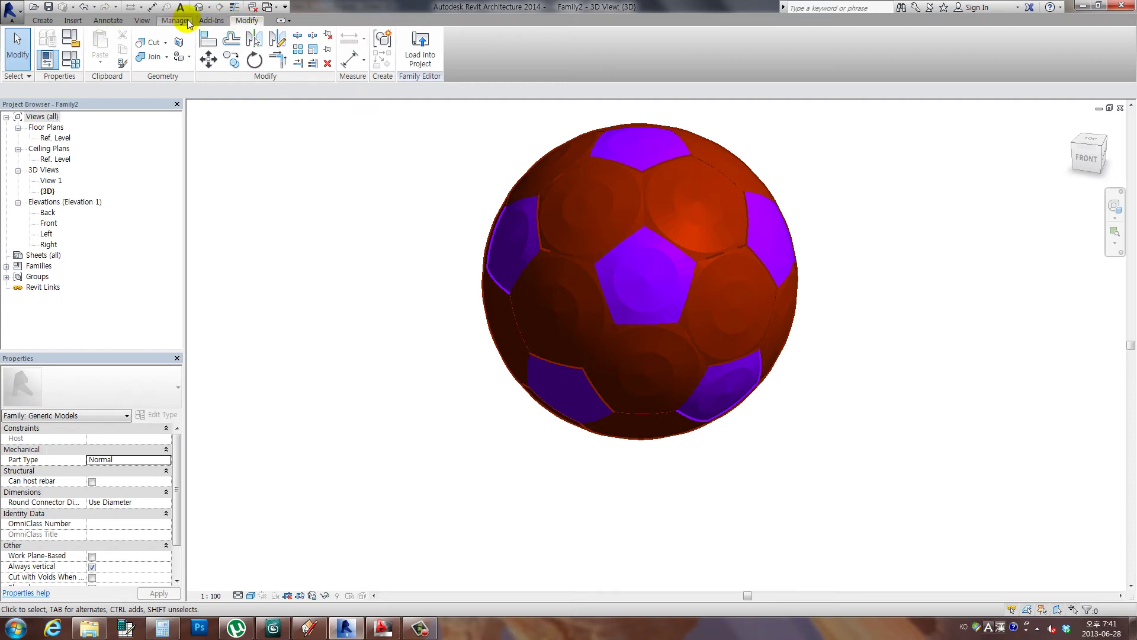
{"action": "left_click", "coordinate": [175, 20]}
- In Object Styles, set the black and white imported layers' line colour to Black
{"action": "left_click", "coordinate": [81, 45]}
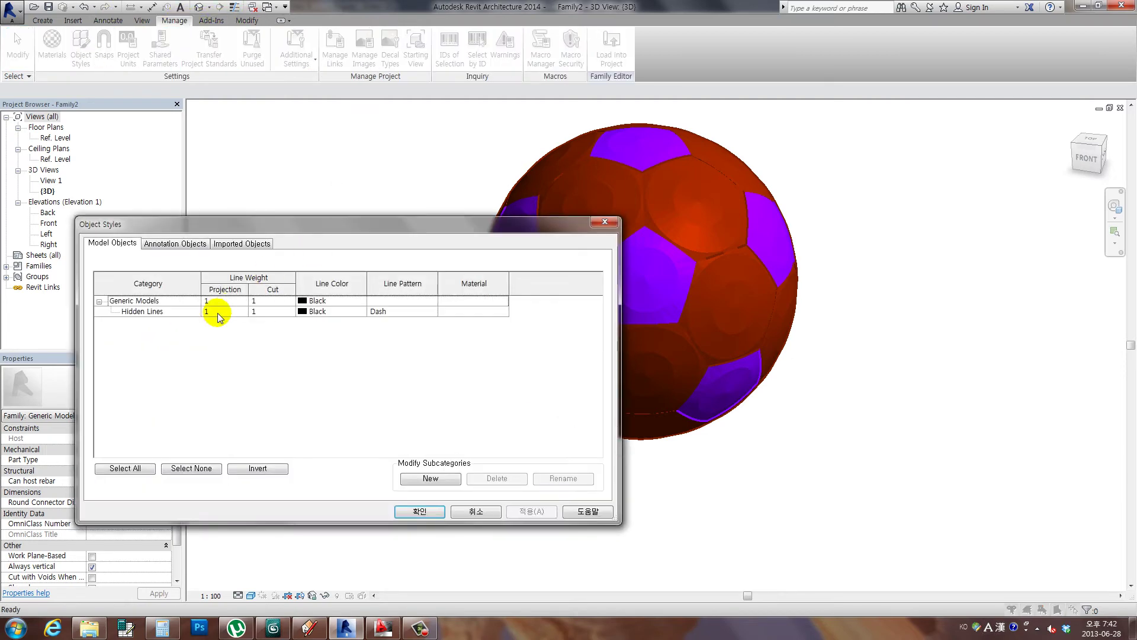
{"action": "left_click", "coordinate": [232, 243]}
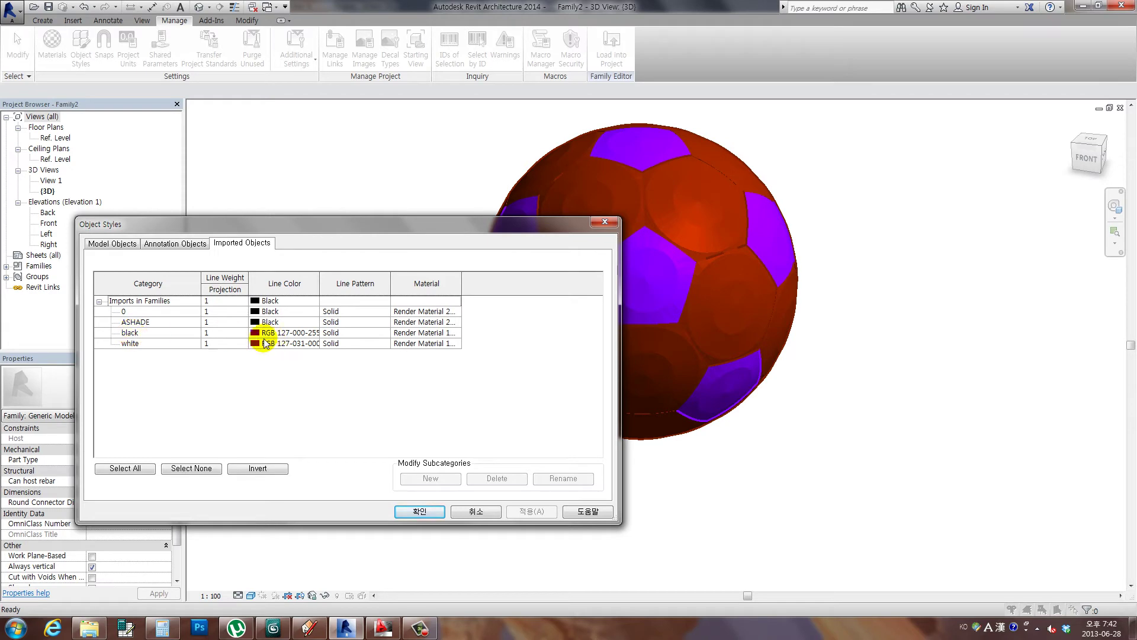
{"action": "left_click", "coordinate": [272, 336]}
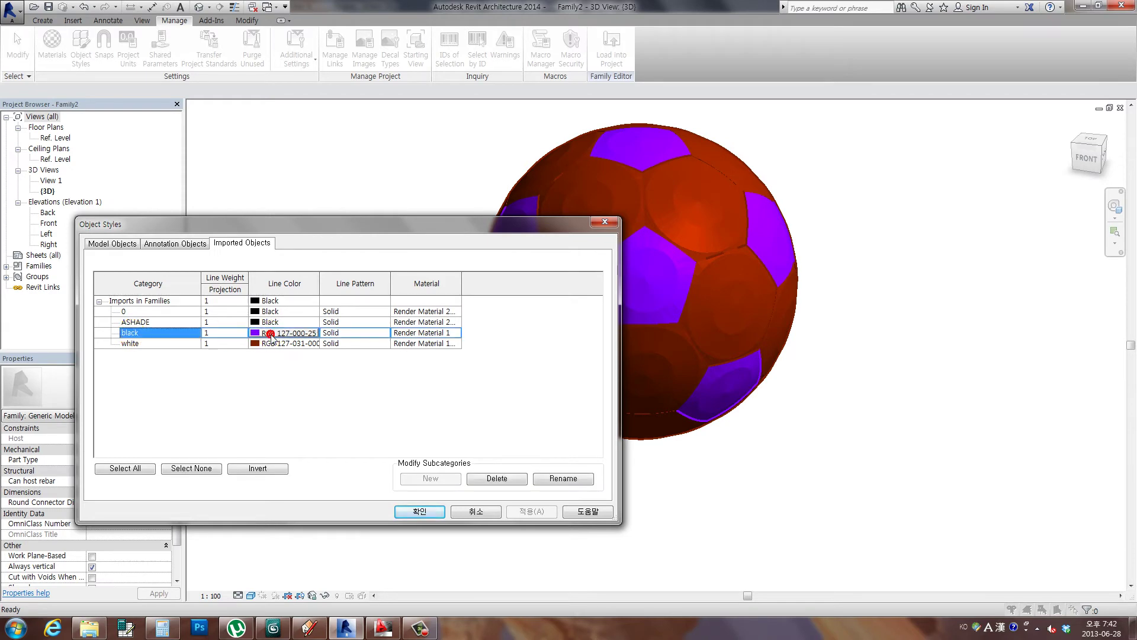
{"action": "left_click", "coordinate": [272, 335]}
{"action": "left_click", "coordinate": [225, 354]}
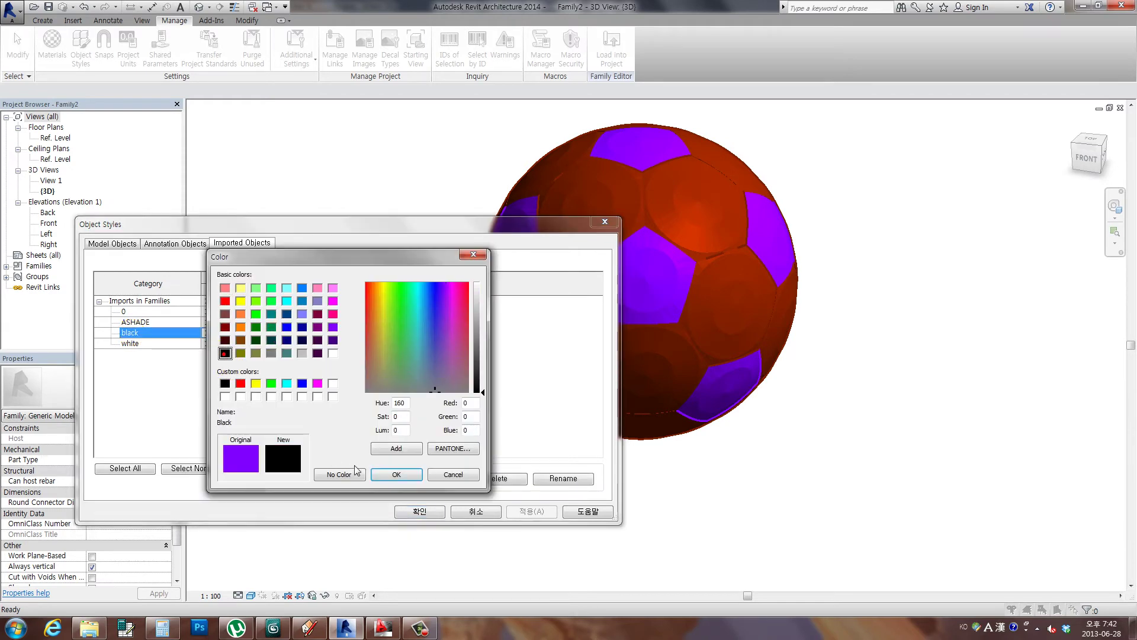
{"action": "left_click", "coordinate": [396, 474]}
{"action": "left_click", "coordinate": [261, 344]}
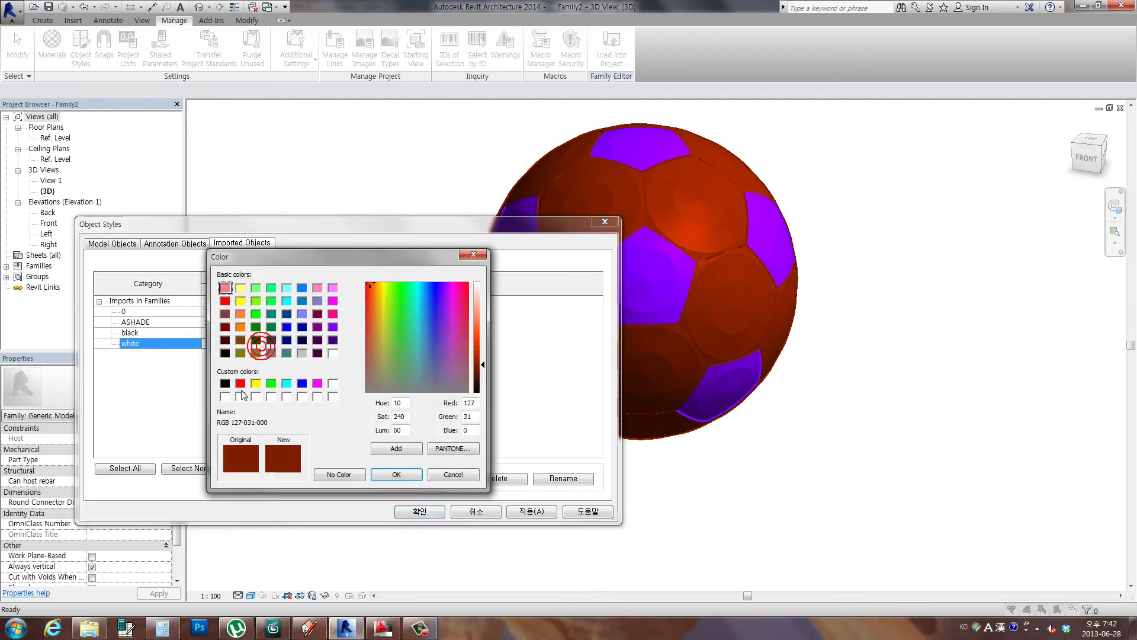
{"action": "left_click", "coordinate": [225, 354]}
{"action": "left_click", "coordinate": [403, 480]}
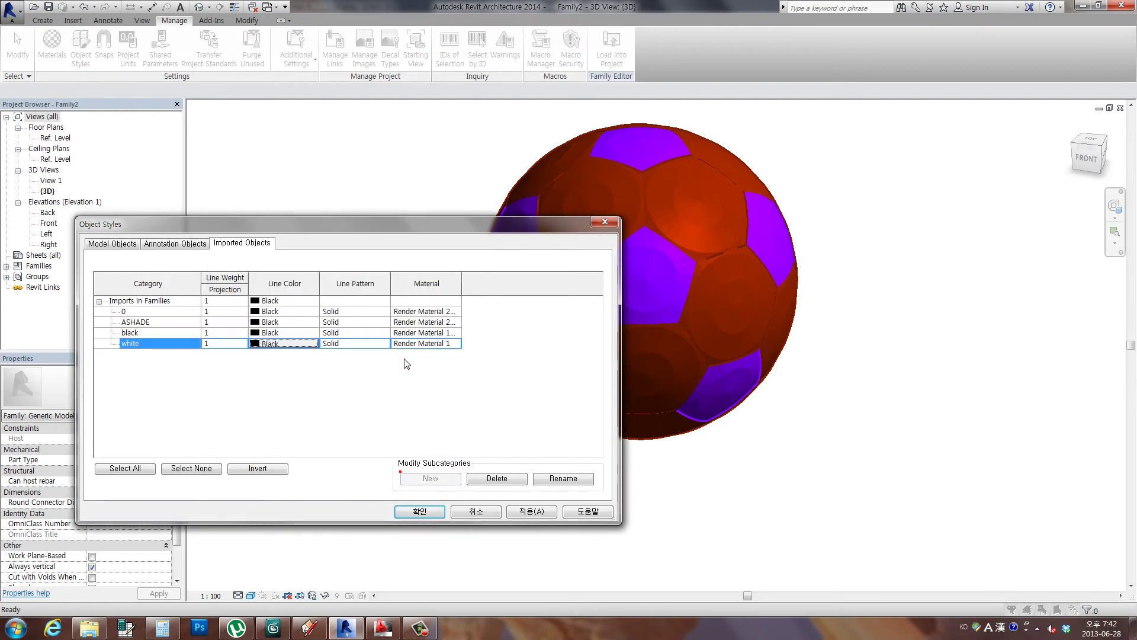
- Set the black layer material's shading colour to black
{"action": "left_click", "coordinate": [425, 335]}
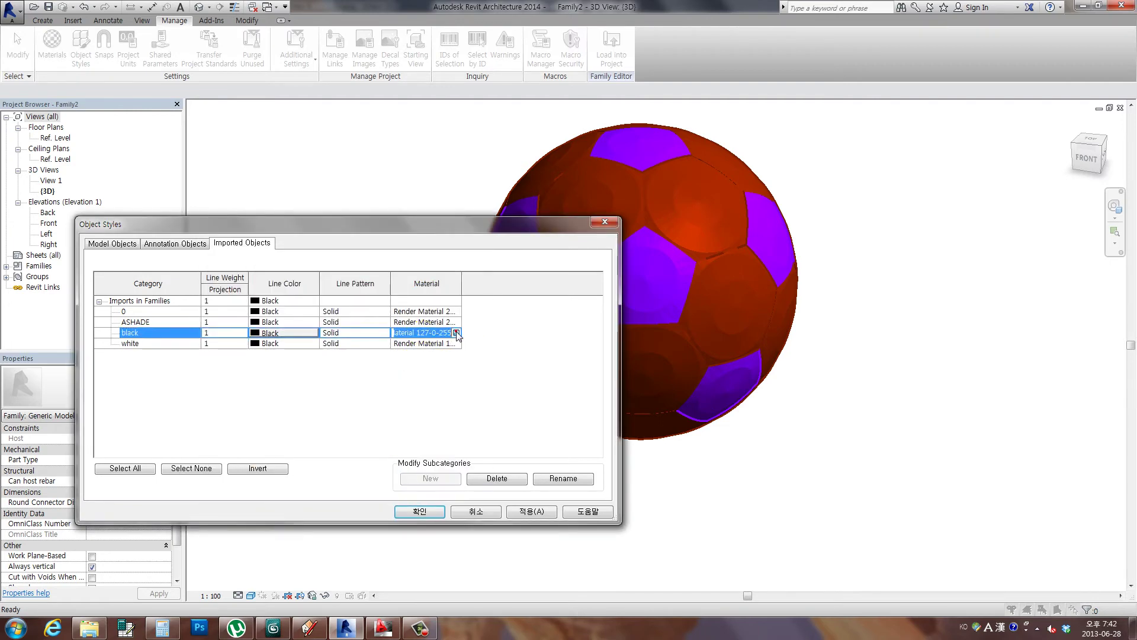
{"action": "left_click", "coordinate": [456, 333]}
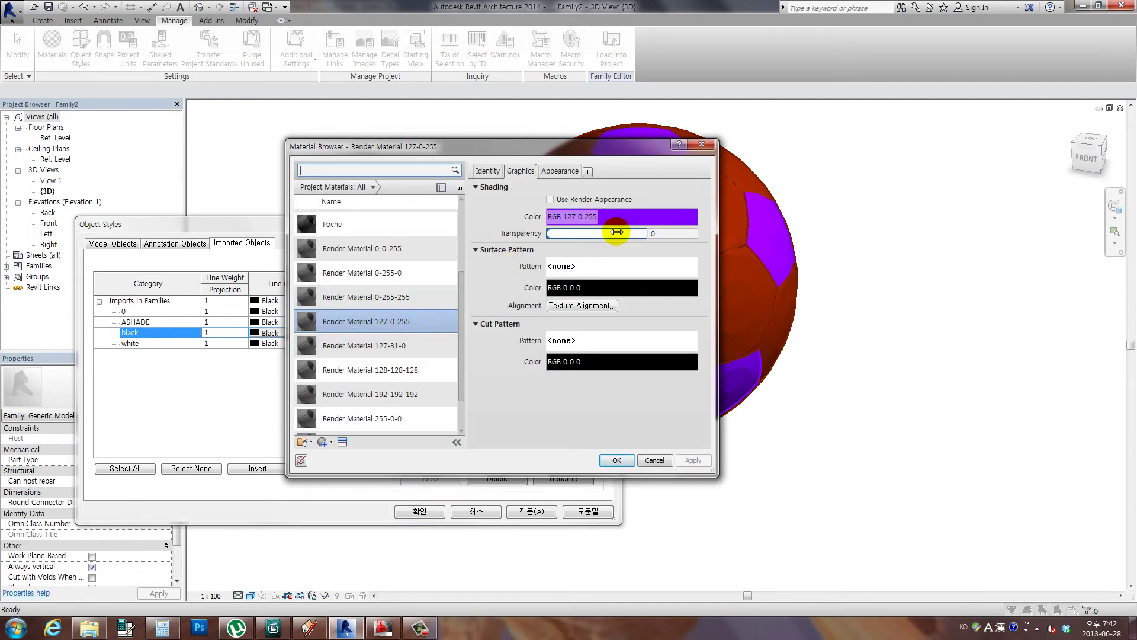
{"action": "left_click", "coordinate": [613, 217]}
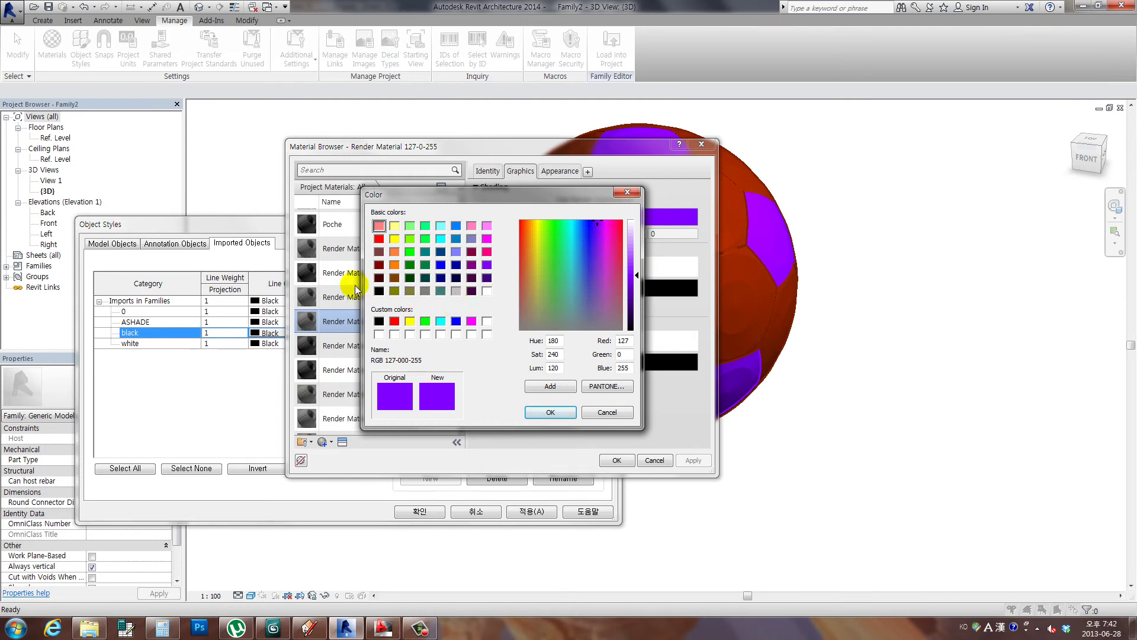
{"action": "left_click", "coordinate": [379, 290]}
{"action": "left_click", "coordinate": [550, 412]}
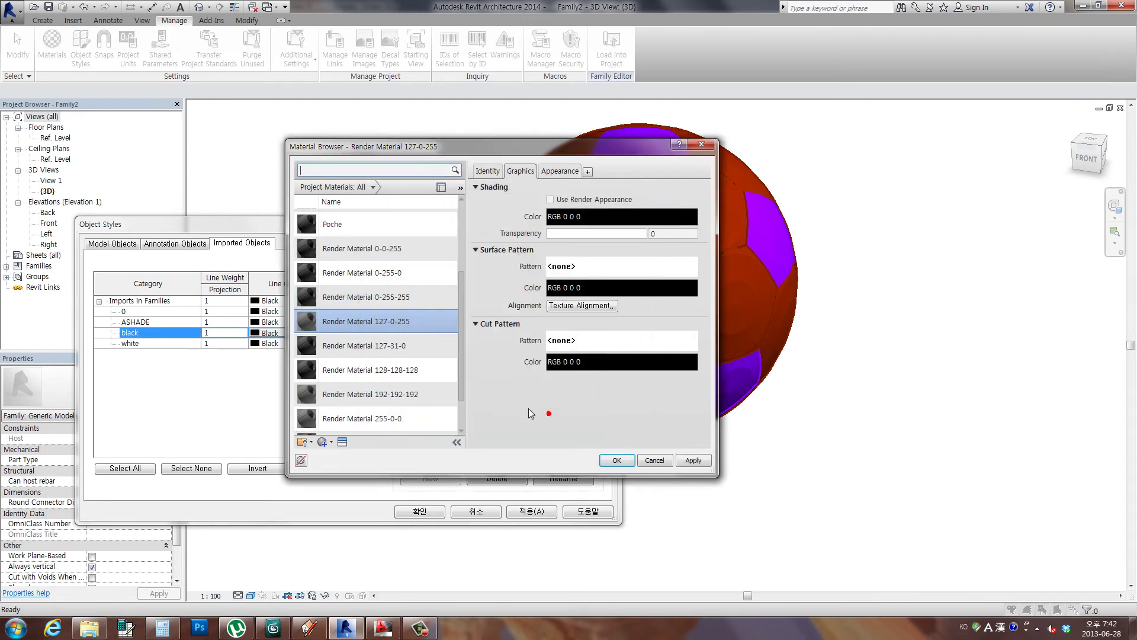
{"action": "left_click", "coordinate": [616, 461]}
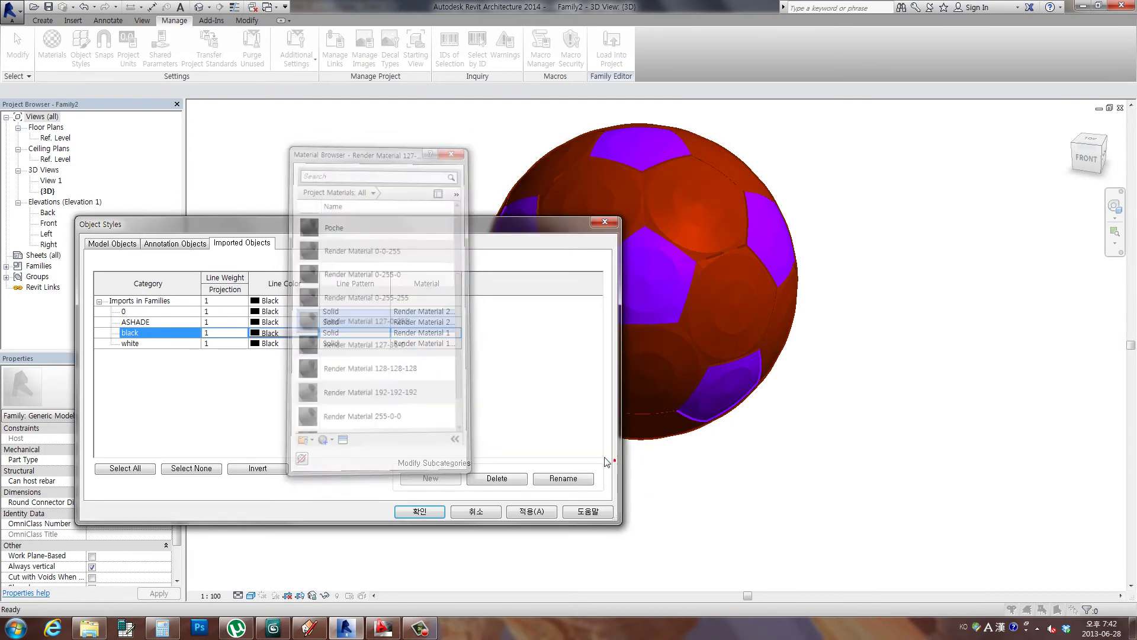
- Set the white layer material's shading colour to white and apply the object styles
{"action": "left_click", "coordinate": [455, 344]}
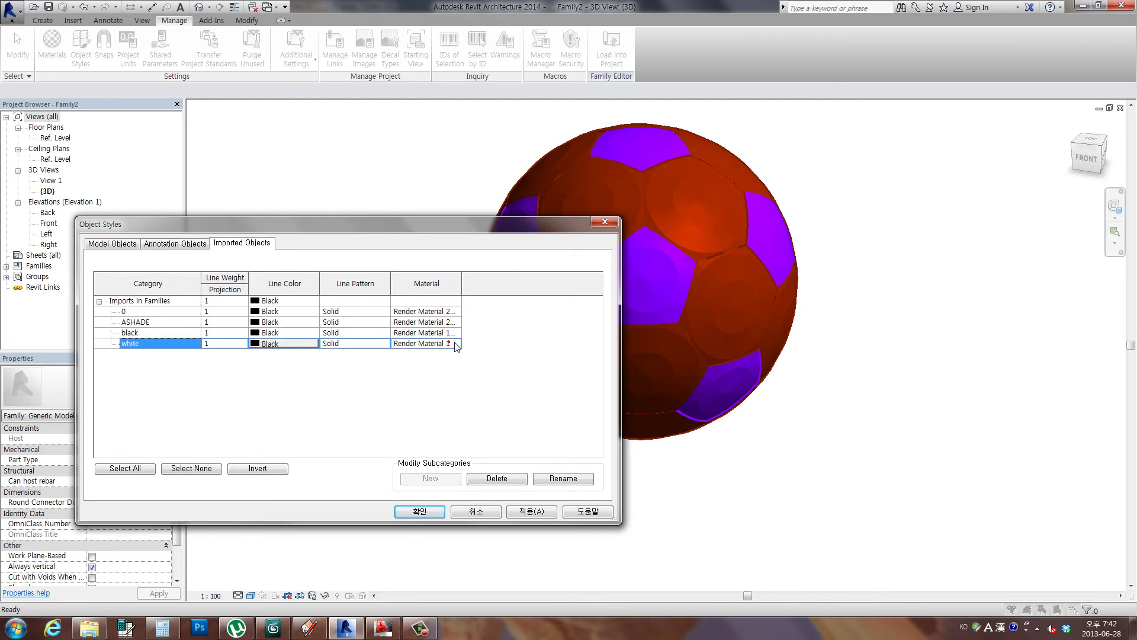
{"action": "left_click", "coordinate": [455, 343]}
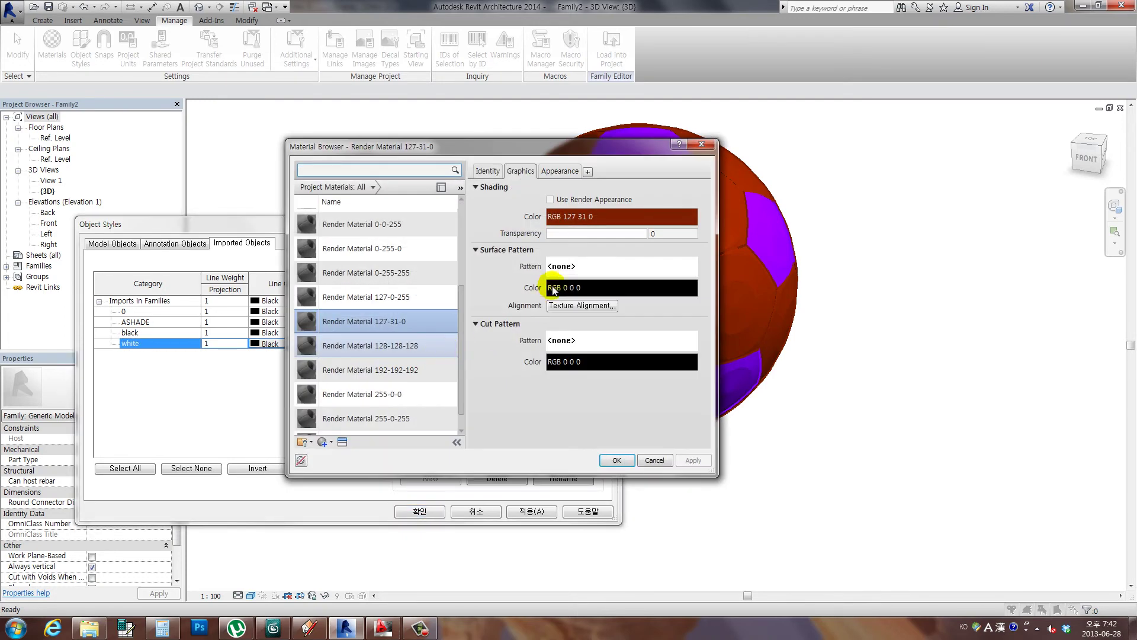
{"action": "left_click", "coordinate": [584, 215]}
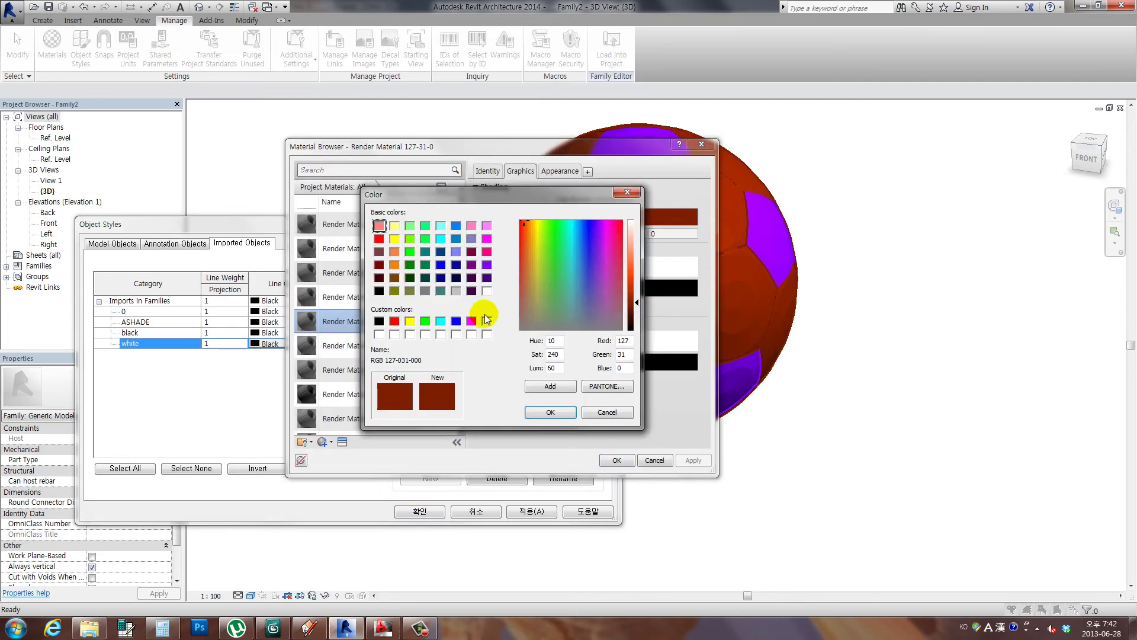
{"action": "left_click", "coordinate": [486, 320]}
{"action": "left_click", "coordinate": [549, 413]}
{"action": "left_click", "coordinate": [616, 460]}
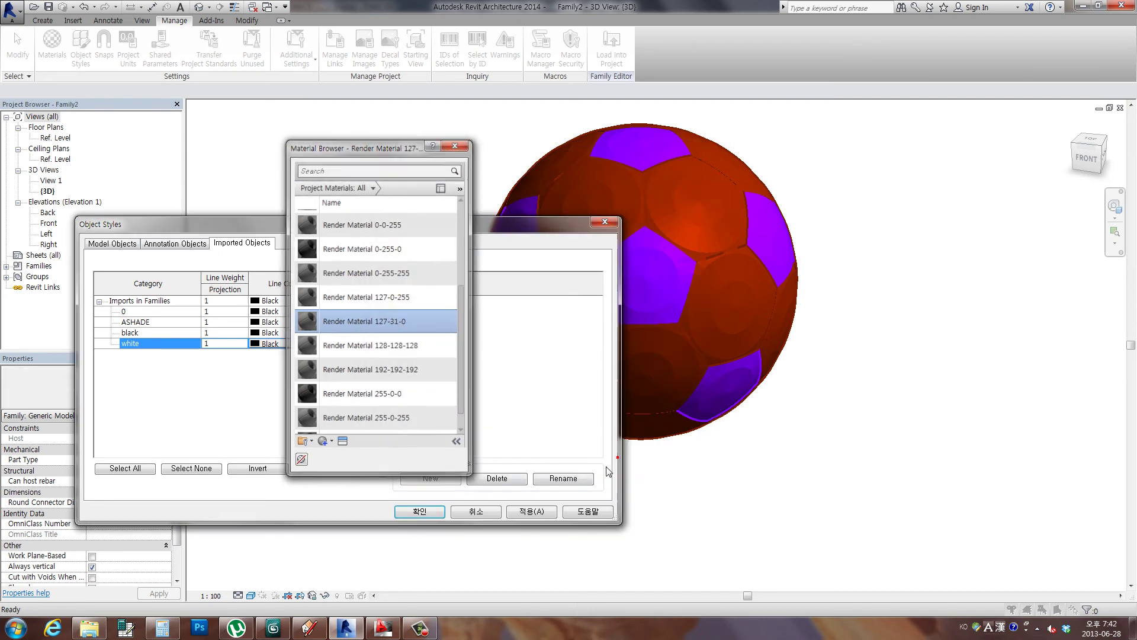
{"action": "left_click", "coordinate": [437, 513]}
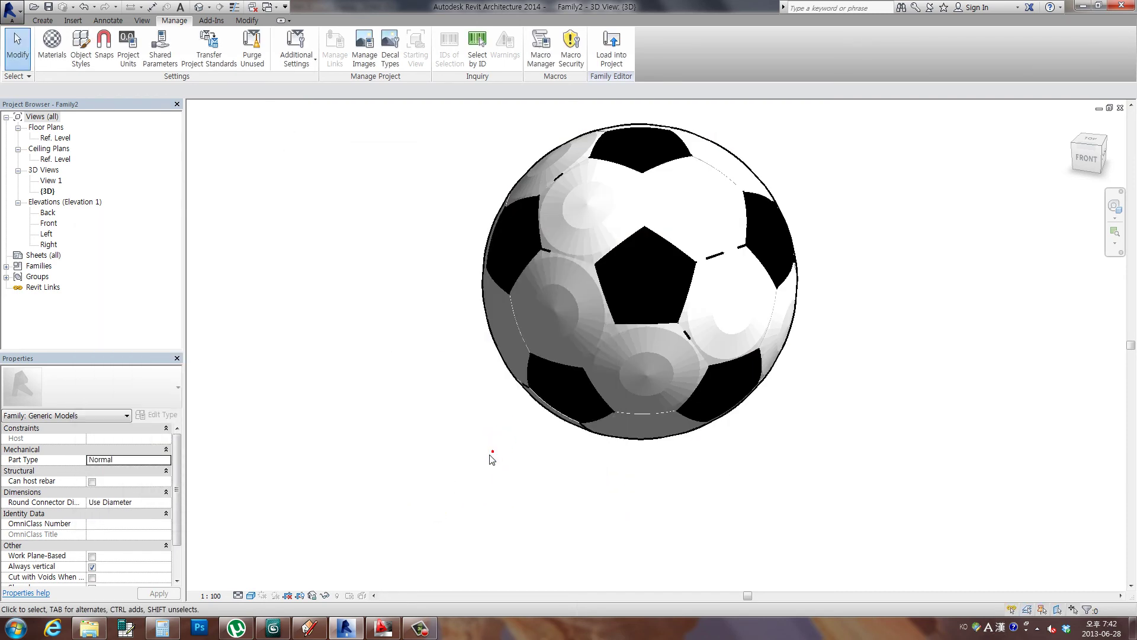
- Orbit and zoom the 3D view to inspect the black-and-white ball from several sides
{"action": "mouse_move", "coordinate": [490, 456]}
{"action": "middle_mouse_down", "text": "shift"}
{"action": "mouse_move", "coordinate": [1019, 460]}
{"action": "mouse_move", "coordinate": [812, 361]}
{"action": "mouse_move", "coordinate": [414, 292]}
{"action": "mouse_move", "coordinate": [751, 442]}
{"action": "mouse_move", "coordinate": [262, 79]}
{"action": "middle_mouse_up", "text": "shift"}
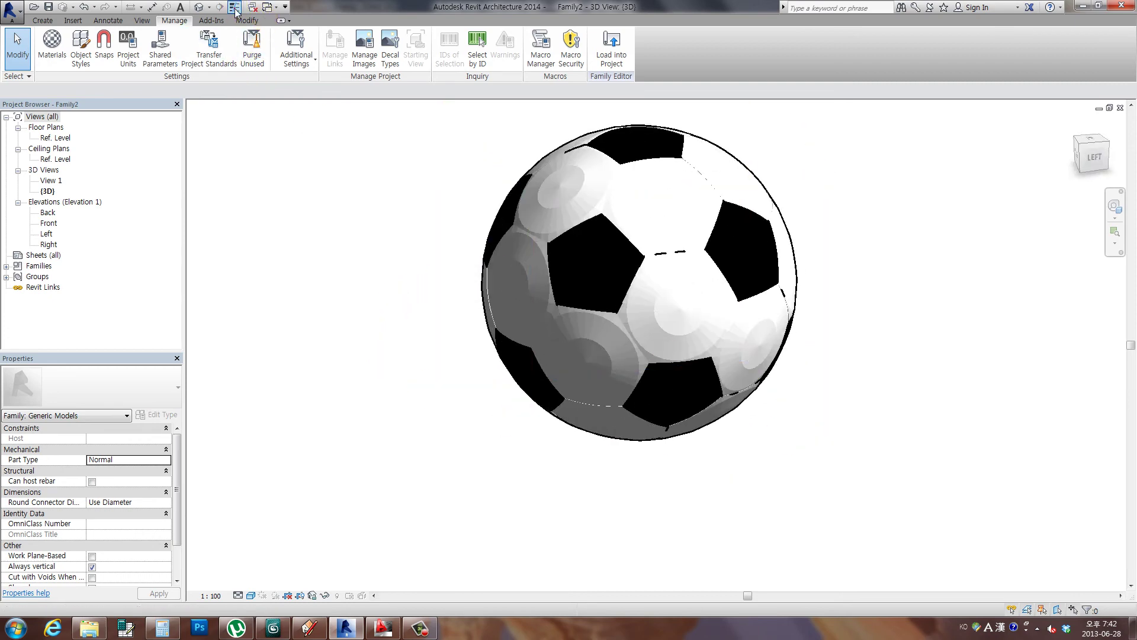
{"action": "mouse_move", "coordinate": [500, 296]}
{"action": "middle_mouse_down", "text": "shift"}
{"action": "mouse_move", "coordinate": [239, 272]}
{"action": "mouse_move", "coordinate": [645, 385]}
{"action": "mouse_move", "coordinate": [734, 436]}
{"action": "mouse_move", "coordinate": [310, 266]}
{"action": "mouse_move", "coordinate": [756, 388]}
{"action": "mouse_move", "coordinate": [794, 500]}
{"action": "middle_mouse_up", "text": "shift"}
{"action": "scroll", "coordinate": [645, 385], "scroll_direction": "down", "scroll_amount": 4}
{"action": "scroll", "coordinate": [770, 450], "scroll_direction": "up", "scroll_amount": 3}
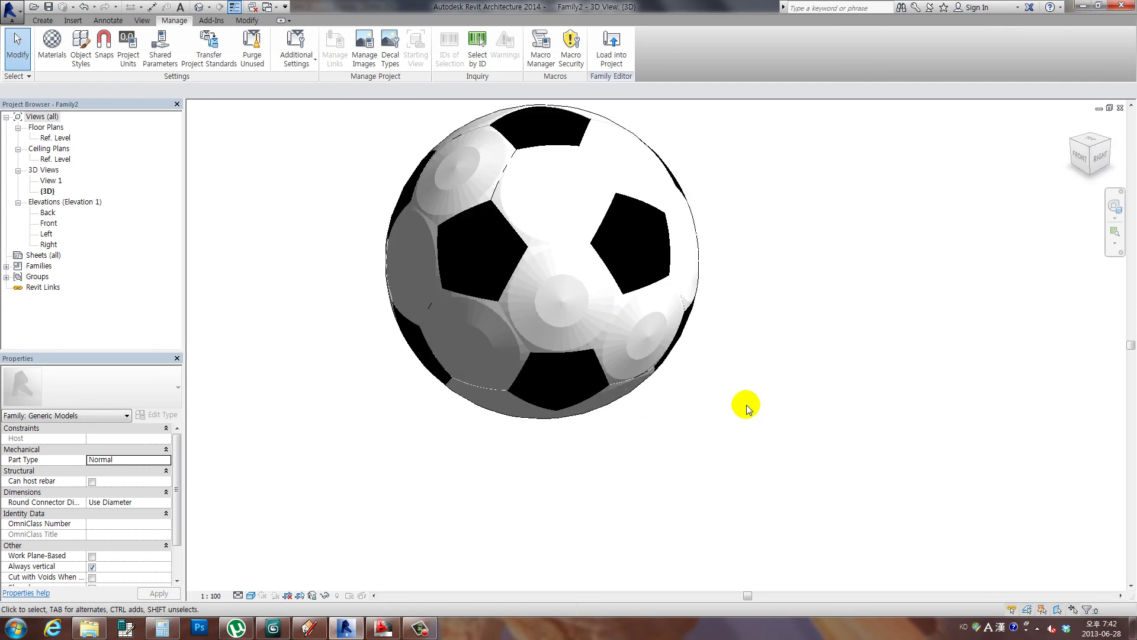
{"action": "mouse_move", "coordinate": [744, 403]}
{"action": "middle_mouse_down", "text": "shift"}
{"action": "mouse_move", "coordinate": [756, 472]}
{"action": "mouse_move", "coordinate": [749, 518]}
{"action": "middle_mouse_up", "text": "shift"}
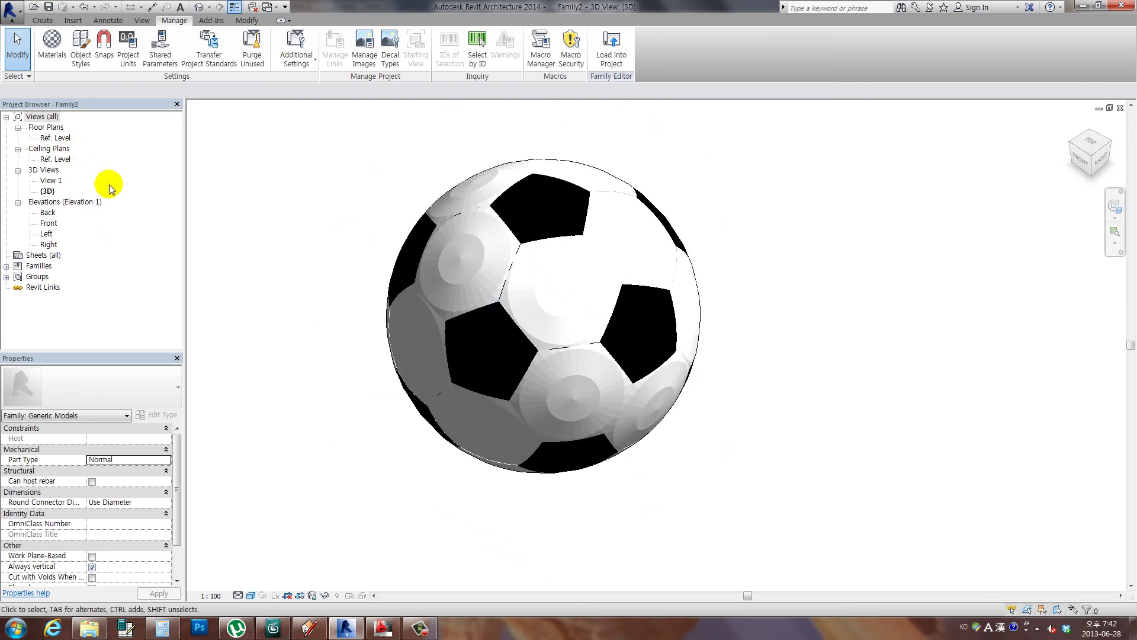
{"action": "mouse_move", "coordinate": [249, 248]}
{"action": "middle_mouse_down", "text": "shift"}
{"action": "mouse_move", "coordinate": [322, 262]}
{"action": "mouse_move", "coordinate": [413, 325]}
{"action": "mouse_move", "coordinate": [743, 423]}
{"action": "middle_mouse_up", "text": "shift"}
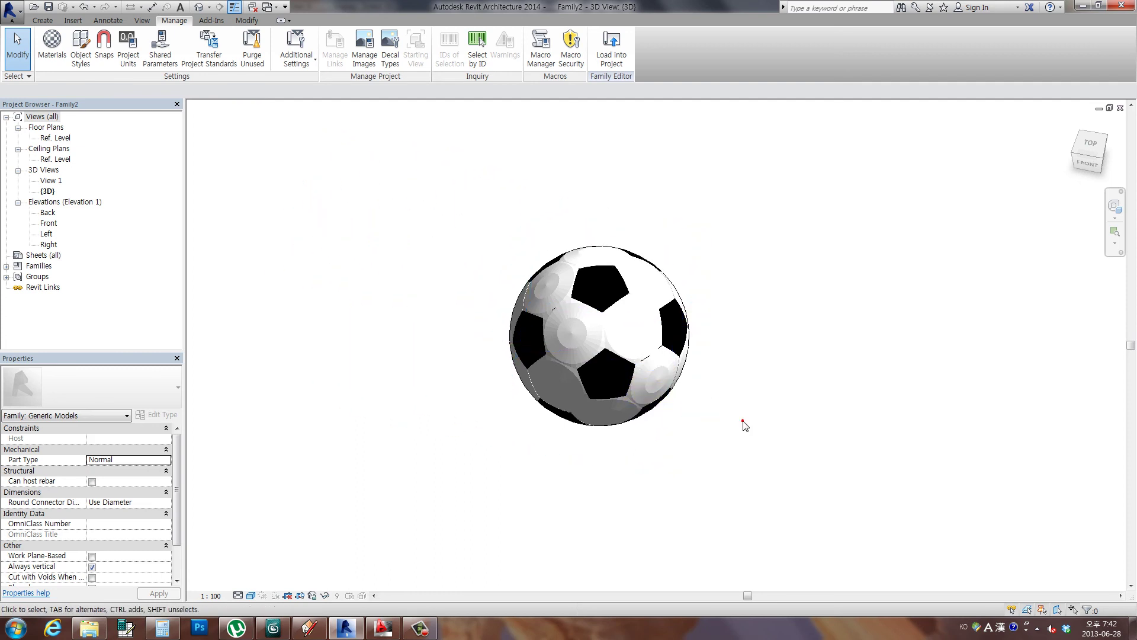
{"action": "scroll", "coordinate": [658, 382], "scroll_direction": "up", "scroll_amount": 2}
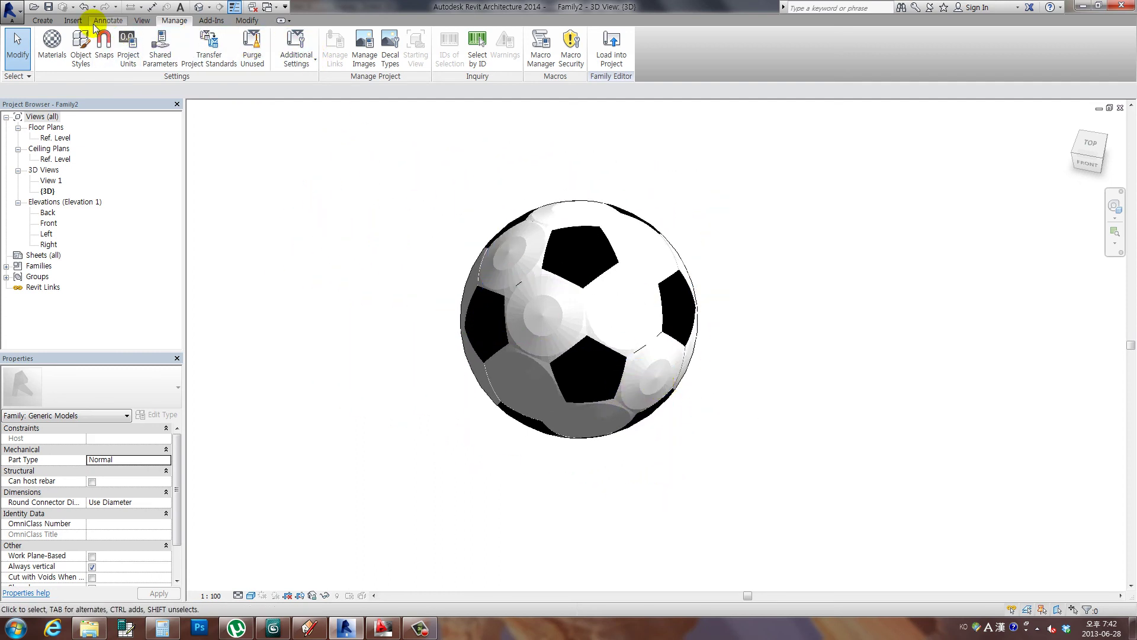
- In Object Styles, set the black imported layer's line colour to Red
{"action": "left_click", "coordinate": [81, 46]}
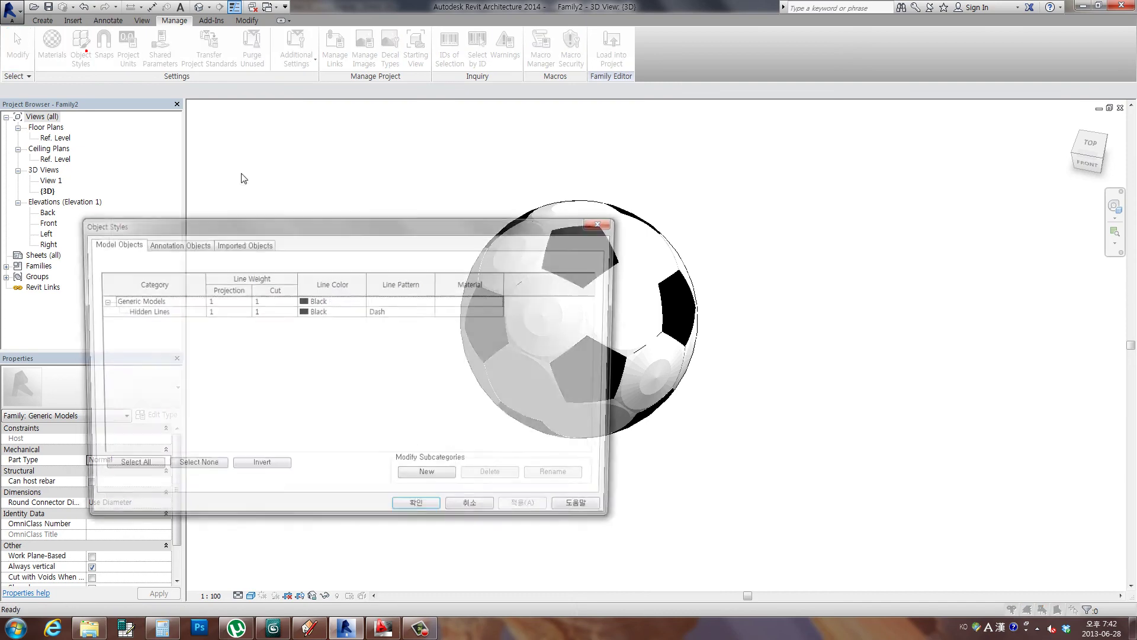
{"action": "left_click", "coordinate": [240, 245]}
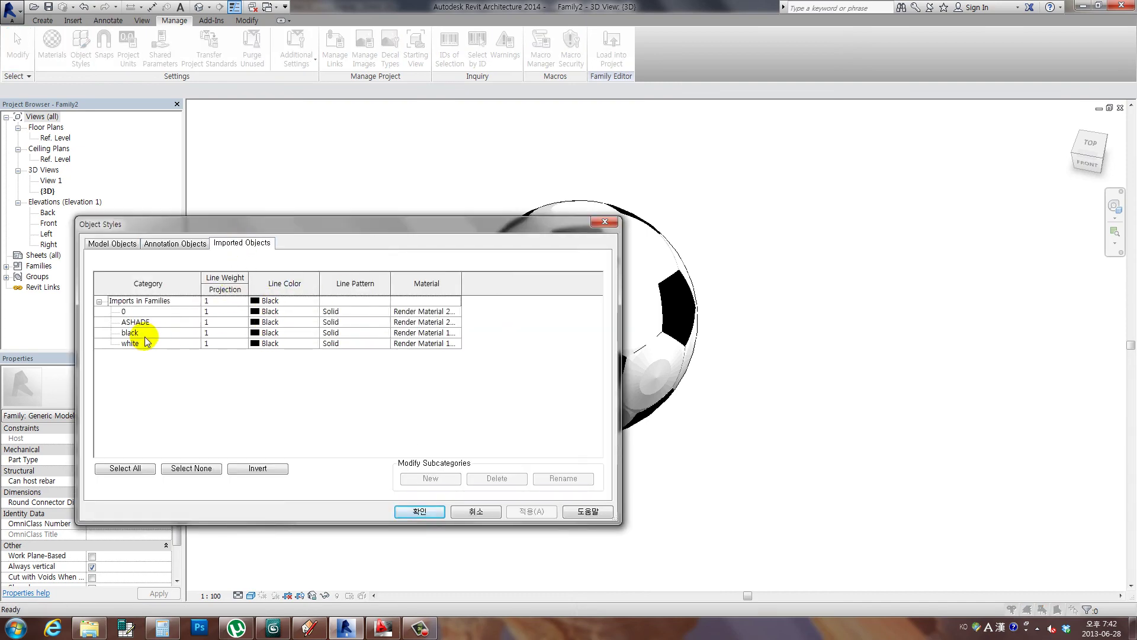
{"action": "left_click", "coordinate": [149, 334]}
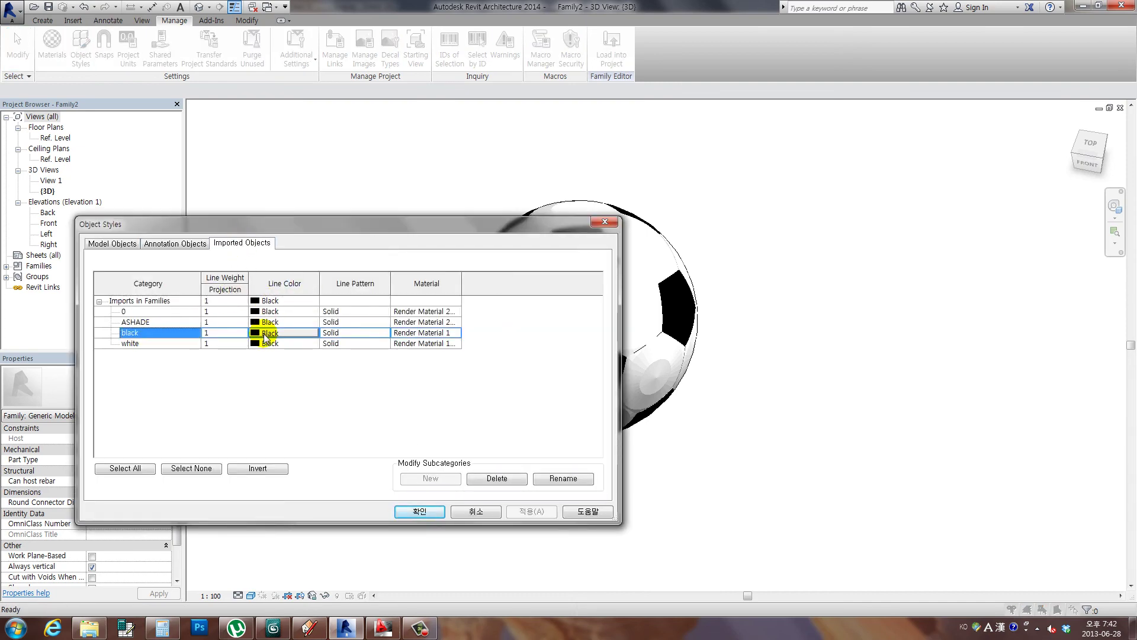
{"action": "left_click", "coordinate": [265, 334]}
{"action": "left_click", "coordinate": [225, 301]}
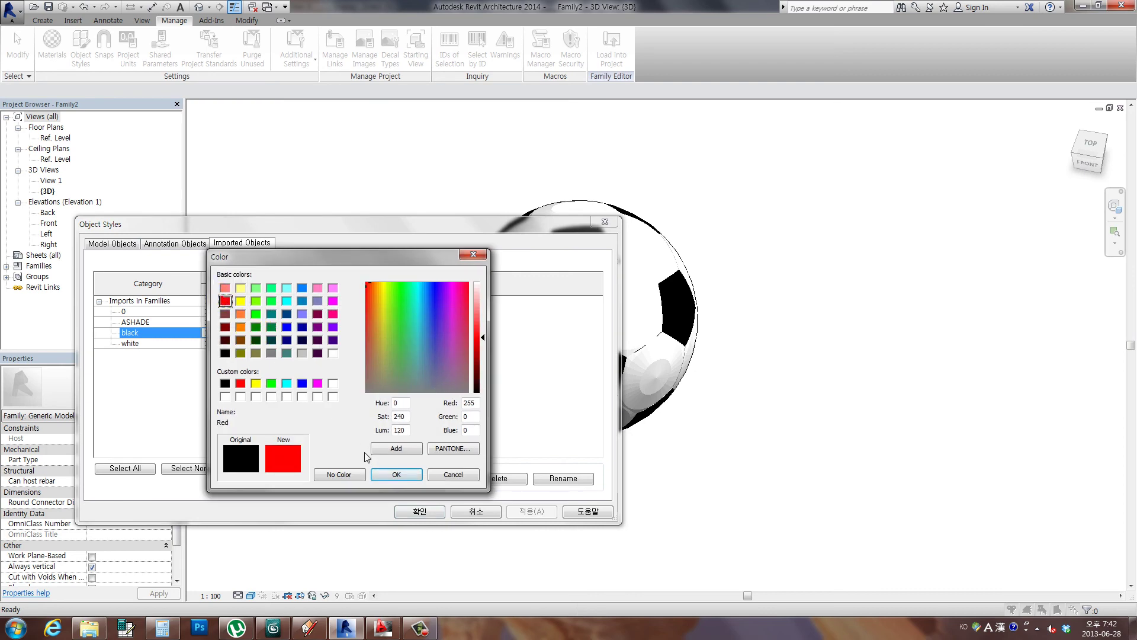
{"action": "left_click", "coordinate": [380, 475]}
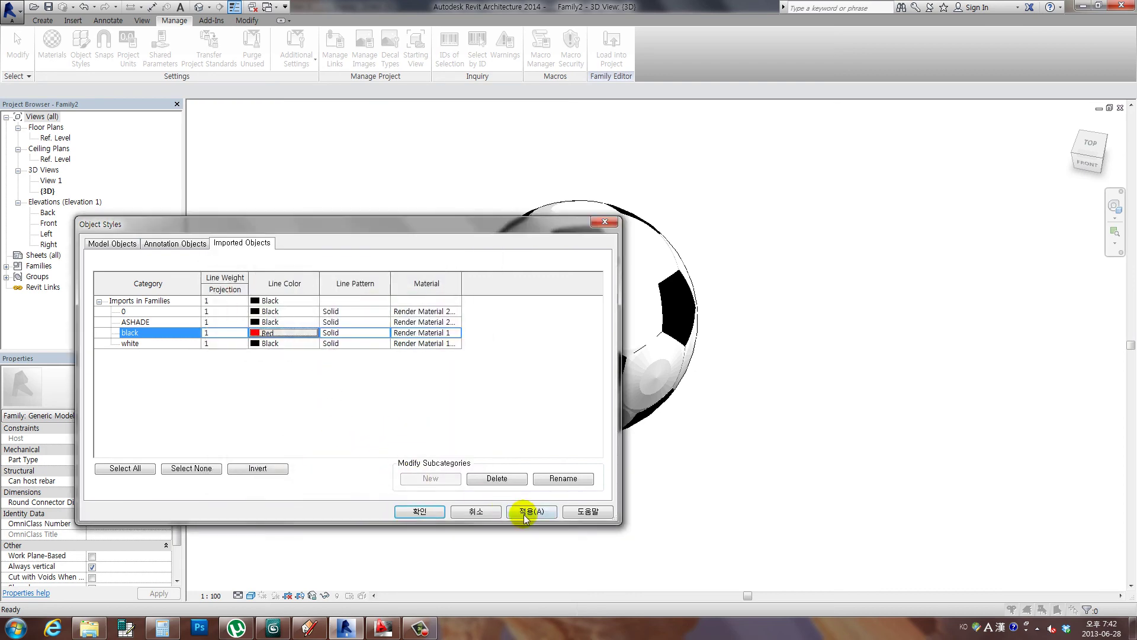
{"action": "left_click", "coordinate": [531, 510]}
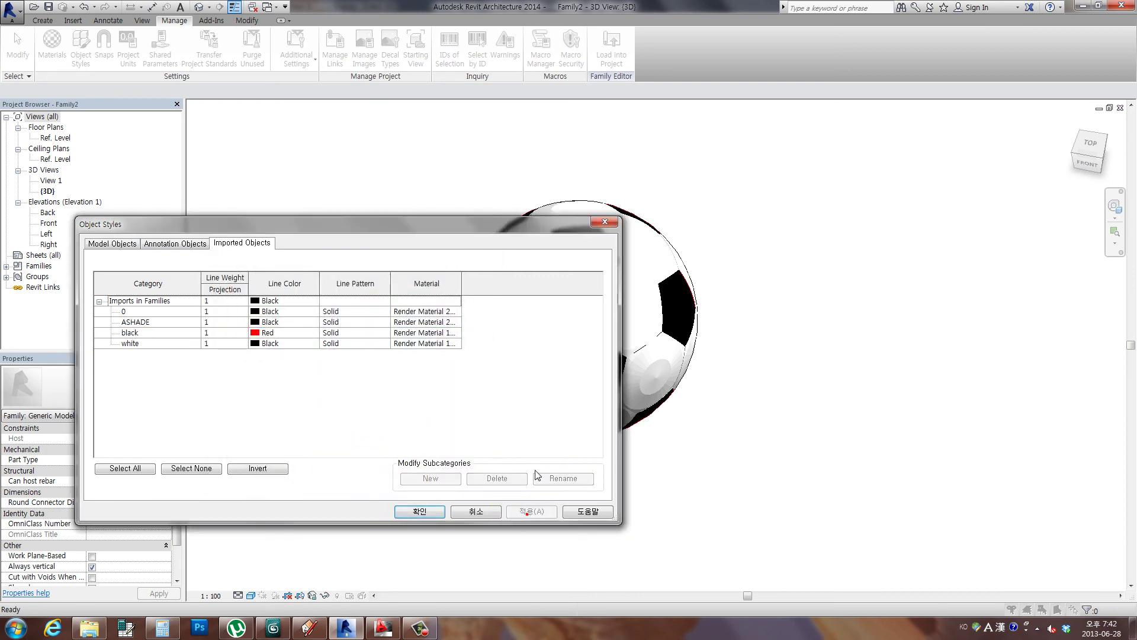
- Change the black layer material's shading colour to red, apply, and orbit to check
{"action": "left_click", "coordinate": [424, 332]}
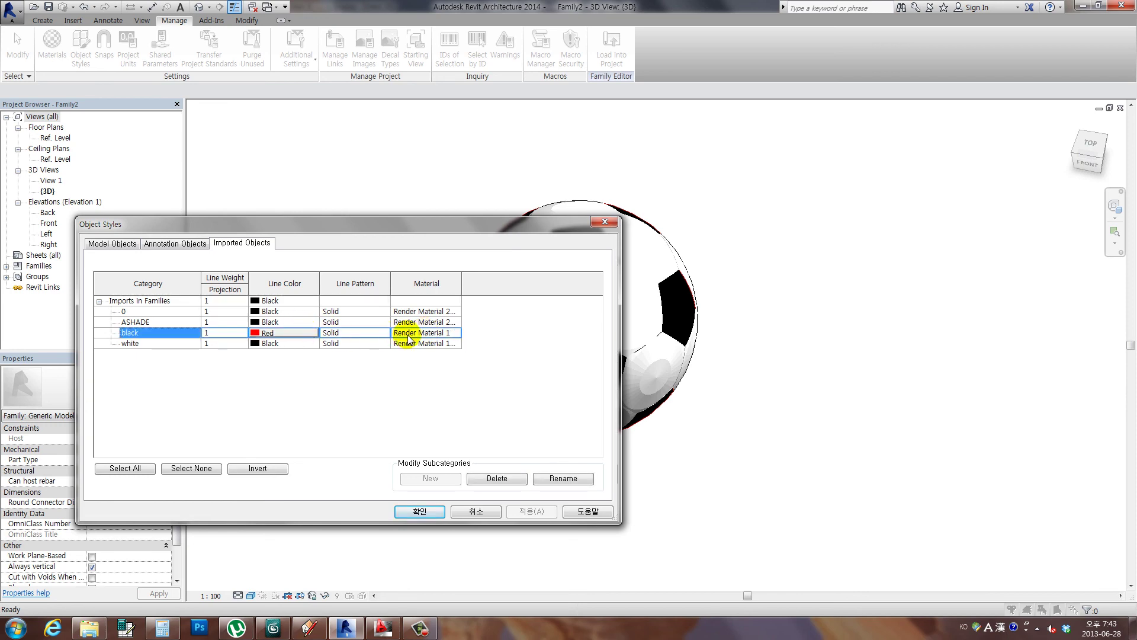
{"action": "left_click", "coordinate": [457, 333]}
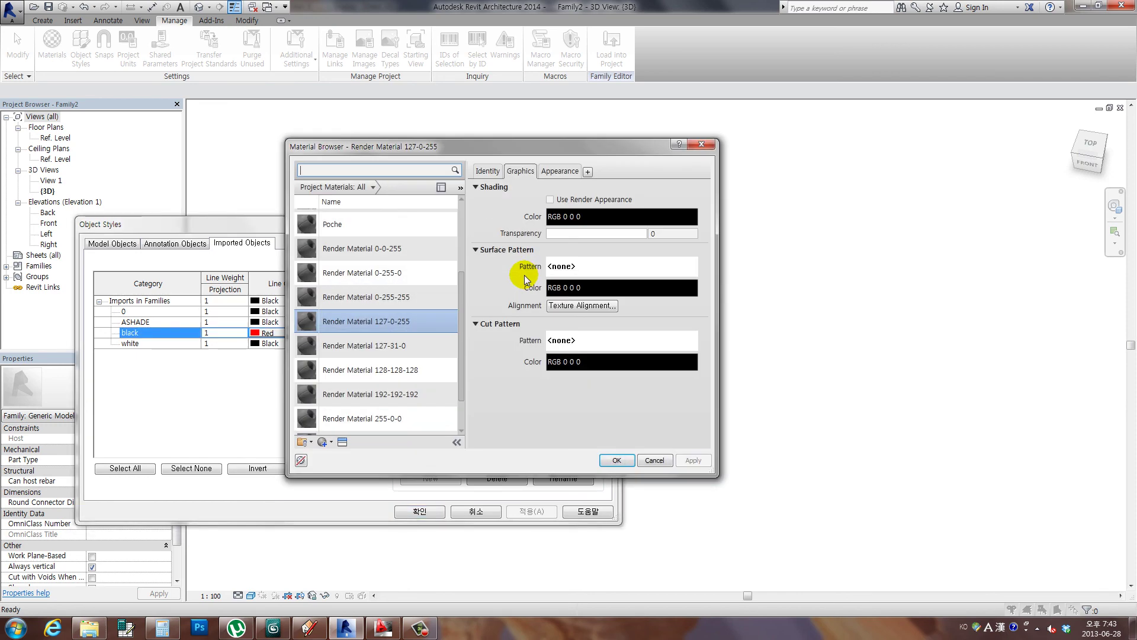
{"action": "left_click", "coordinate": [578, 216]}
{"action": "left_click", "coordinate": [385, 264]}
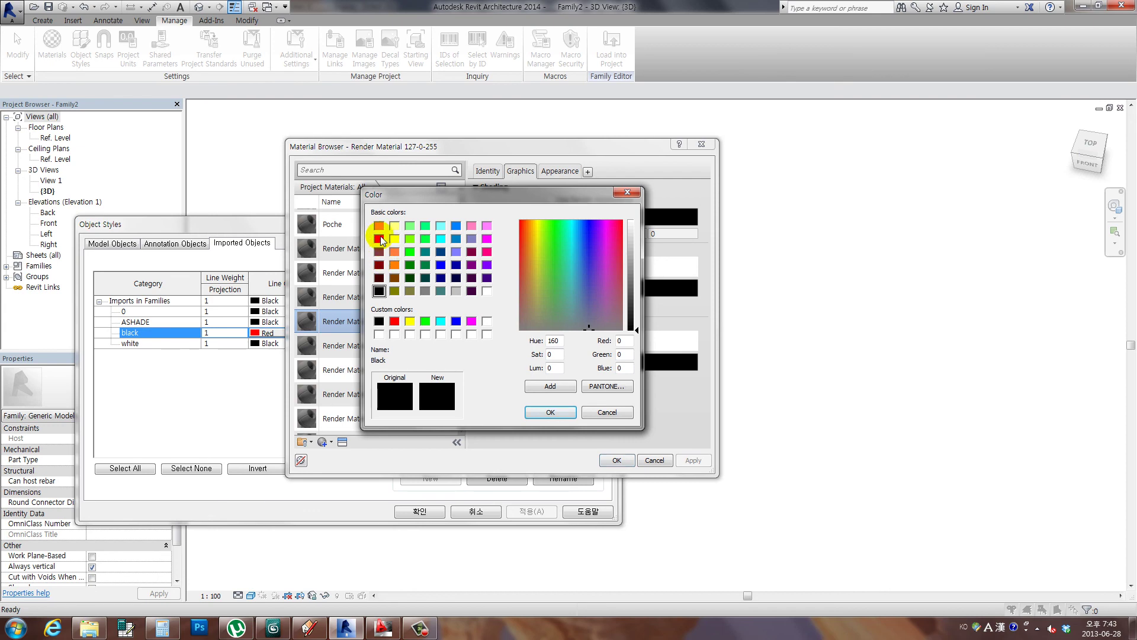
{"action": "left_click", "coordinate": [381, 239]}
{"action": "left_click", "coordinate": [550, 412]}
{"action": "left_click", "coordinate": [616, 461]}
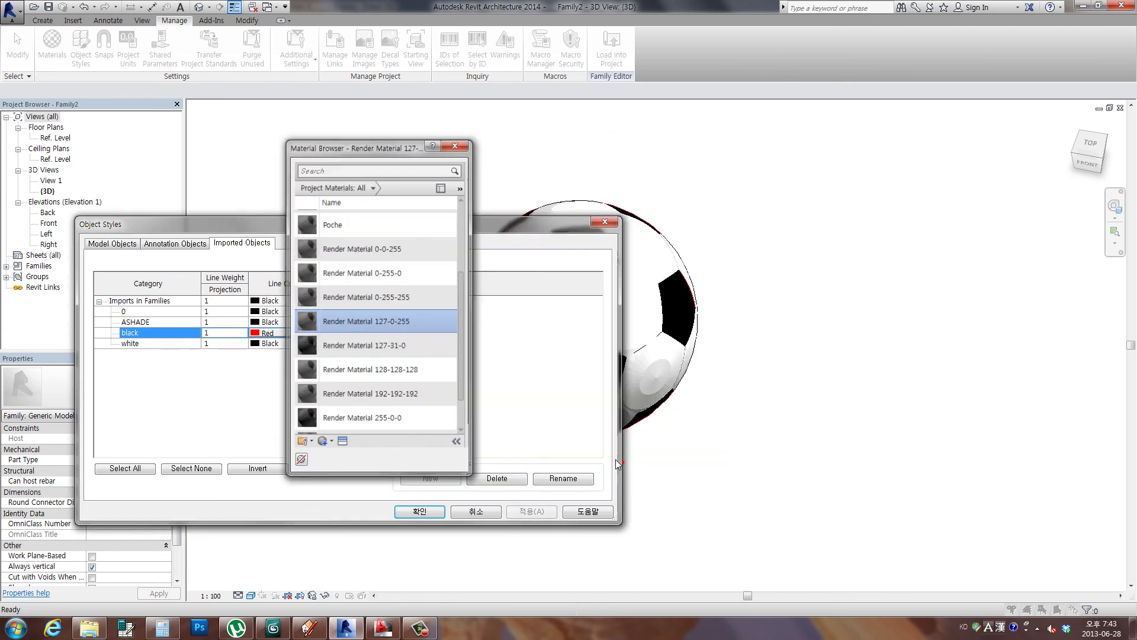
{"action": "left_click", "coordinate": [419, 511]}
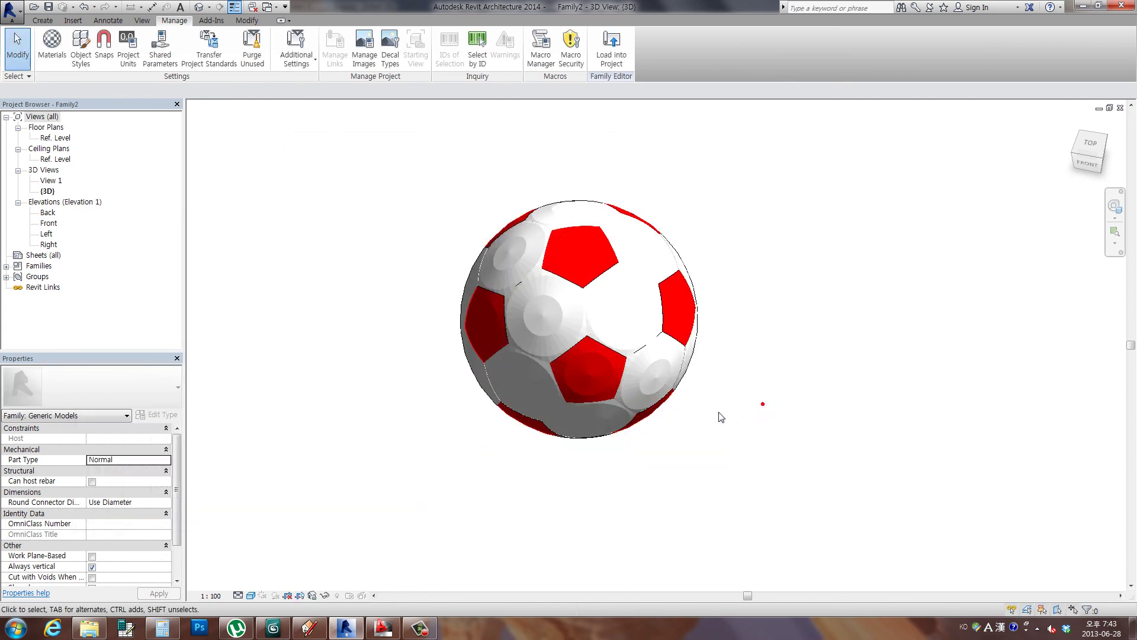
{"action": "mouse_move", "coordinate": [721, 418]}
{"action": "middle_mouse_down", "text": "shift"}
{"action": "mouse_move", "coordinate": [812, 370]}
{"action": "mouse_move", "coordinate": [853, 424]}
{"action": "middle_mouse_up", "text": "shift"}
{"action": "scroll", "coordinate": [850, 425], "scroll_direction": "up", "scroll_amount": 2}
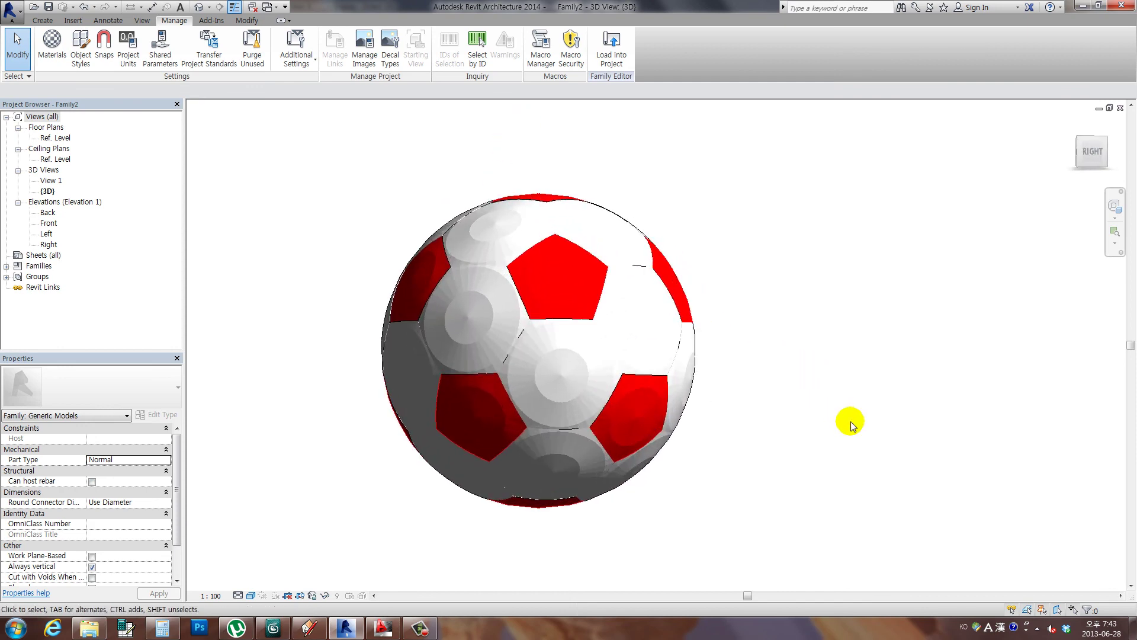